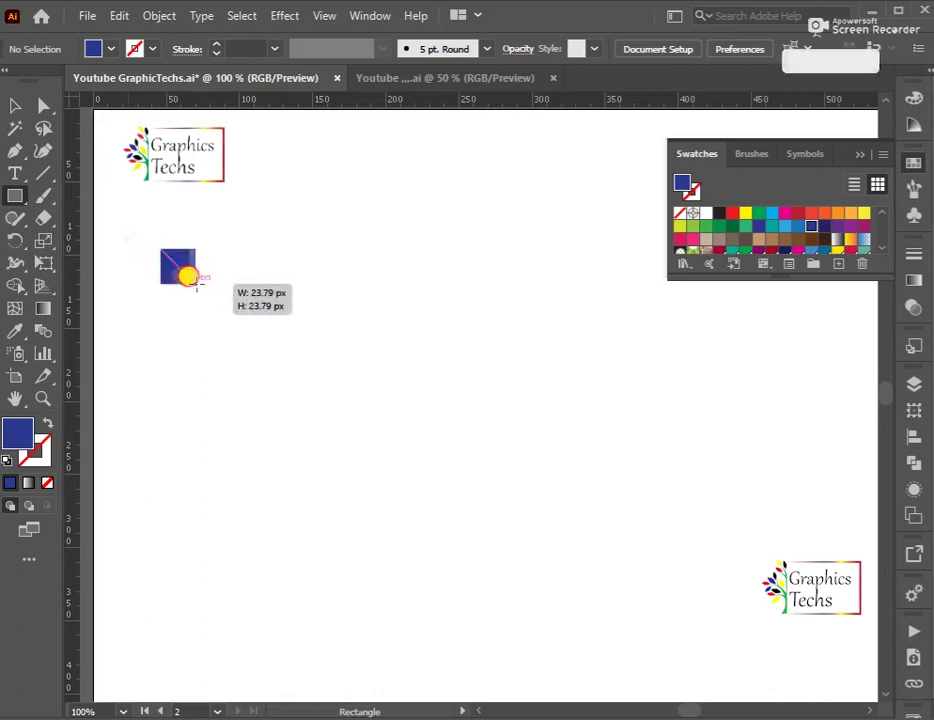
# - Stack five blue squares and give the second and third squares progressively lighter blues
pyautogui.click(15, 105)
pyautogui.click(263, 213)
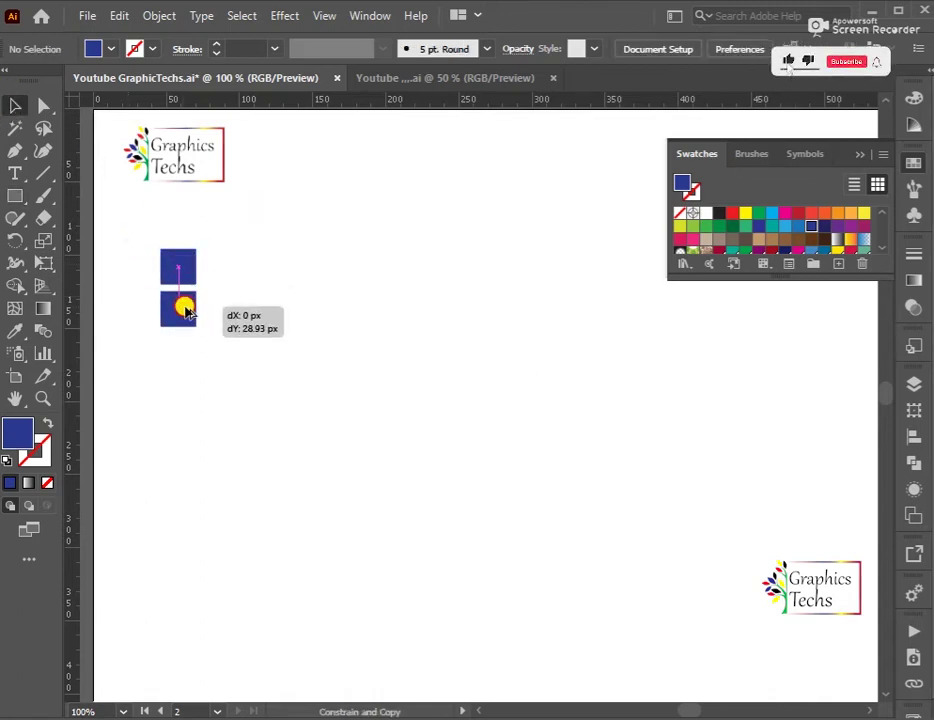
pyautogui.hotkey('ctrl', 'd')
pyautogui.hotkey('ctrl', 'd')
pyautogui.hotkey('ctrl', 'd')
pyautogui.click(188, 303)
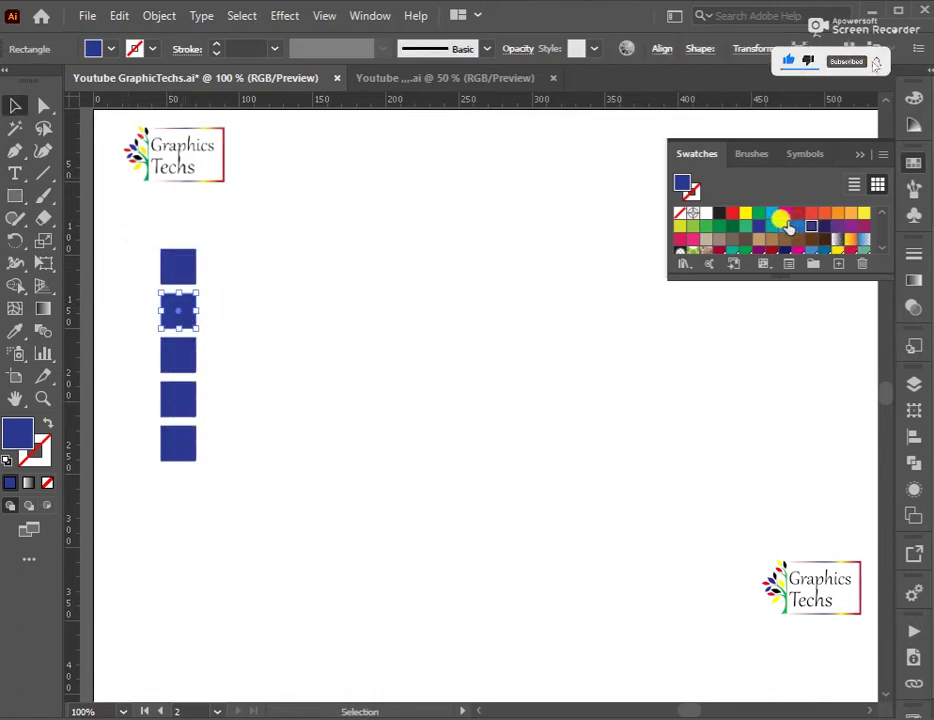
pyautogui.click(785, 226)
pyautogui.click(561, 255)
pyautogui.click(178, 355)
pyautogui.click(785, 226)
pyautogui.click(450, 300)
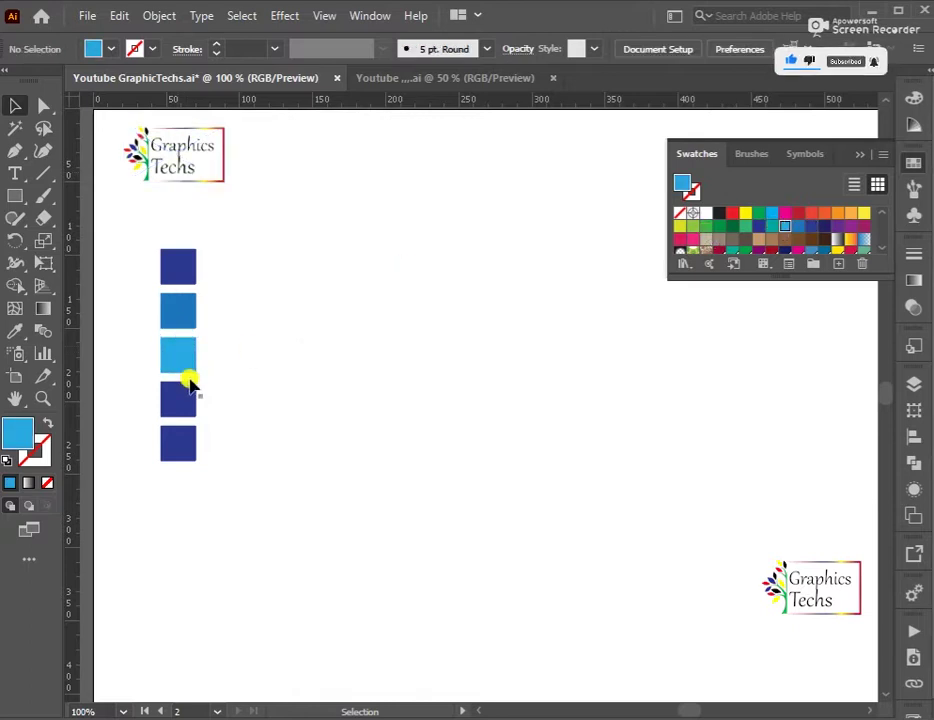
# - Recolour the fourth square to a pale blue with Recolor Artwork
pyautogui.click(178, 399)
pyautogui.click(772, 212)
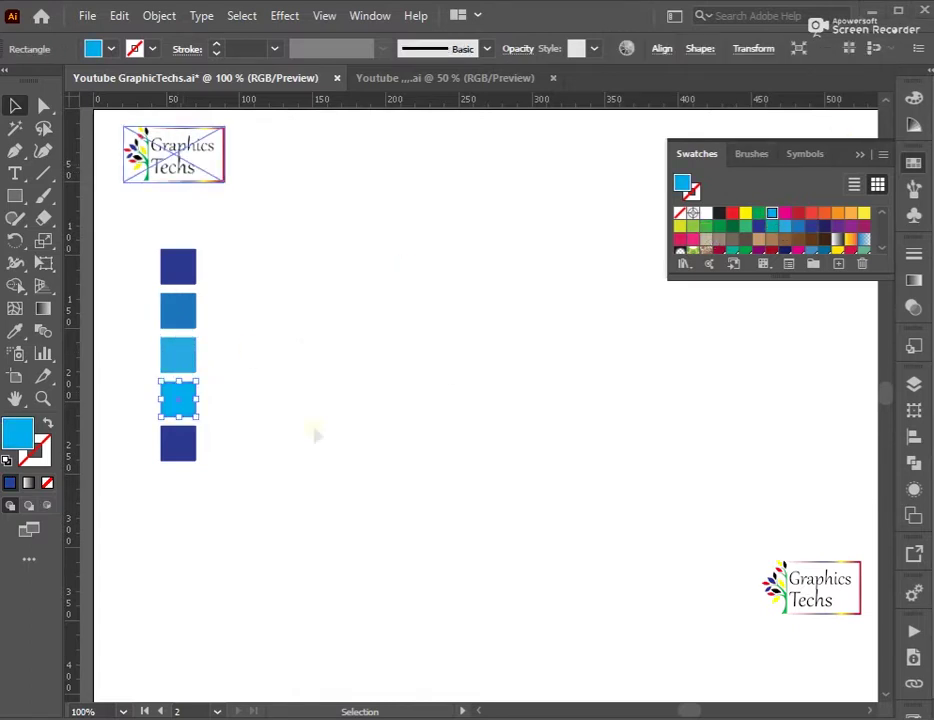
pyautogui.click(627, 50)
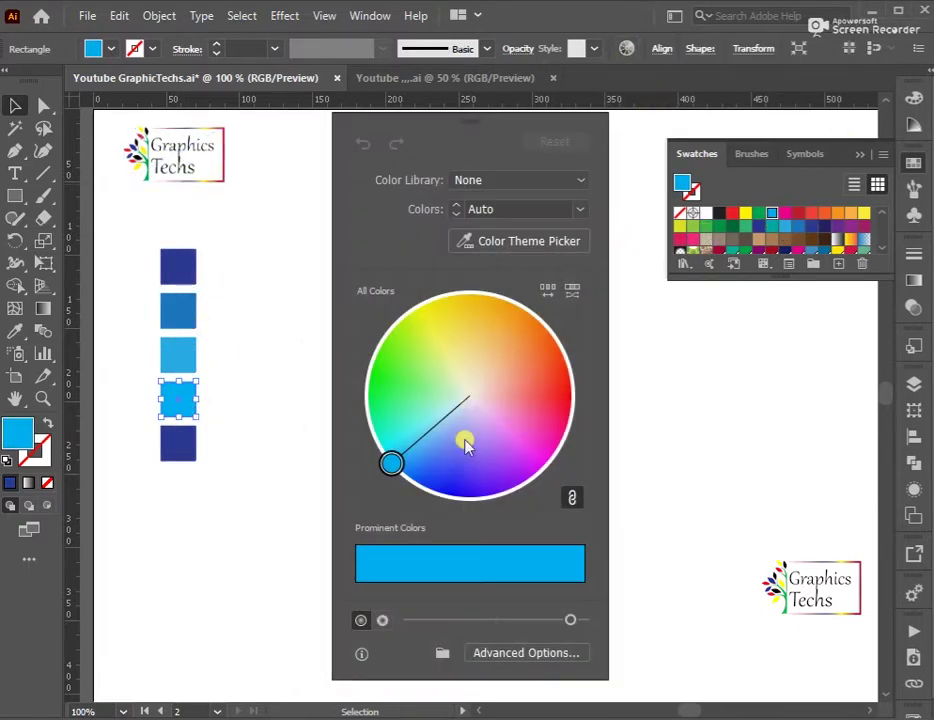
pyautogui.moveTo(586, 620); pyautogui.dragTo(569, 620)
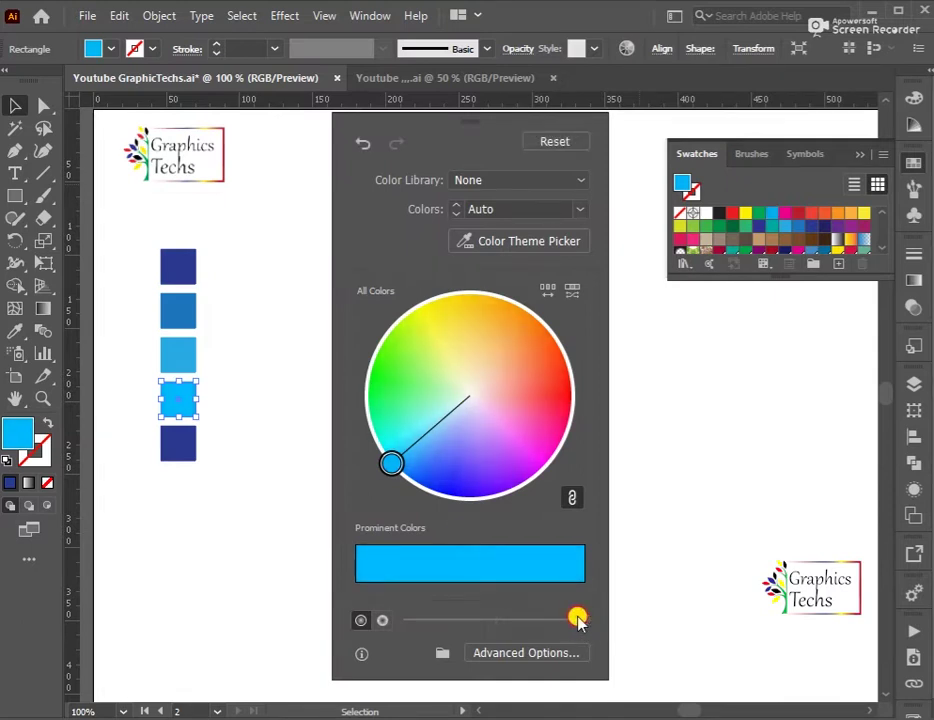
pyautogui.moveTo(391, 463); pyautogui.dragTo(440, 424)
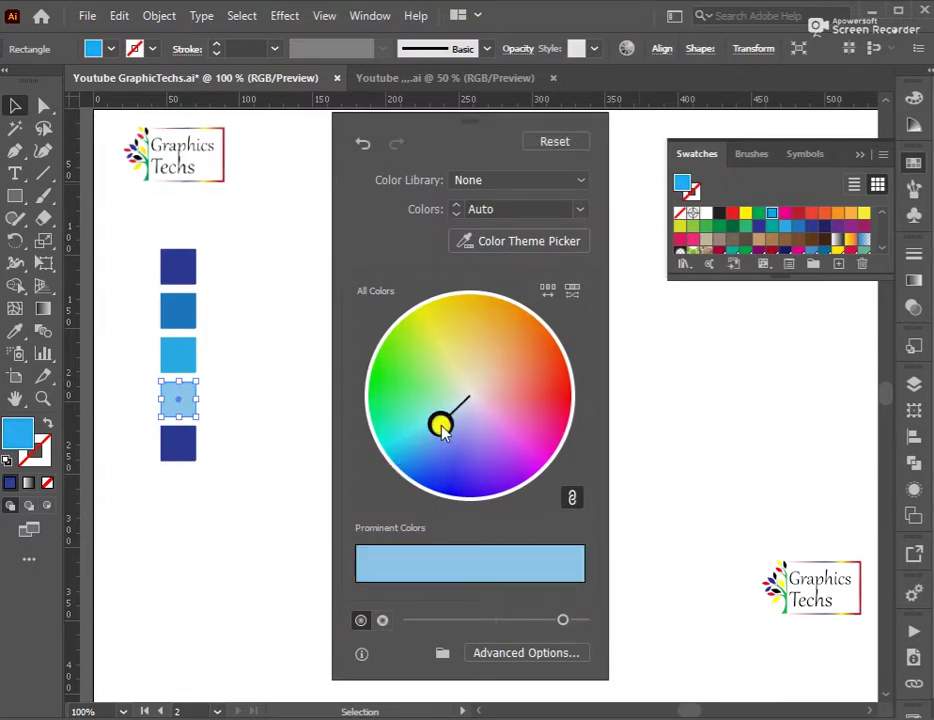
pyautogui.click(672, 553)
# - Turn the fifth square pale aqua and draw a rectangle beside the squares
pyautogui.click(190, 444)
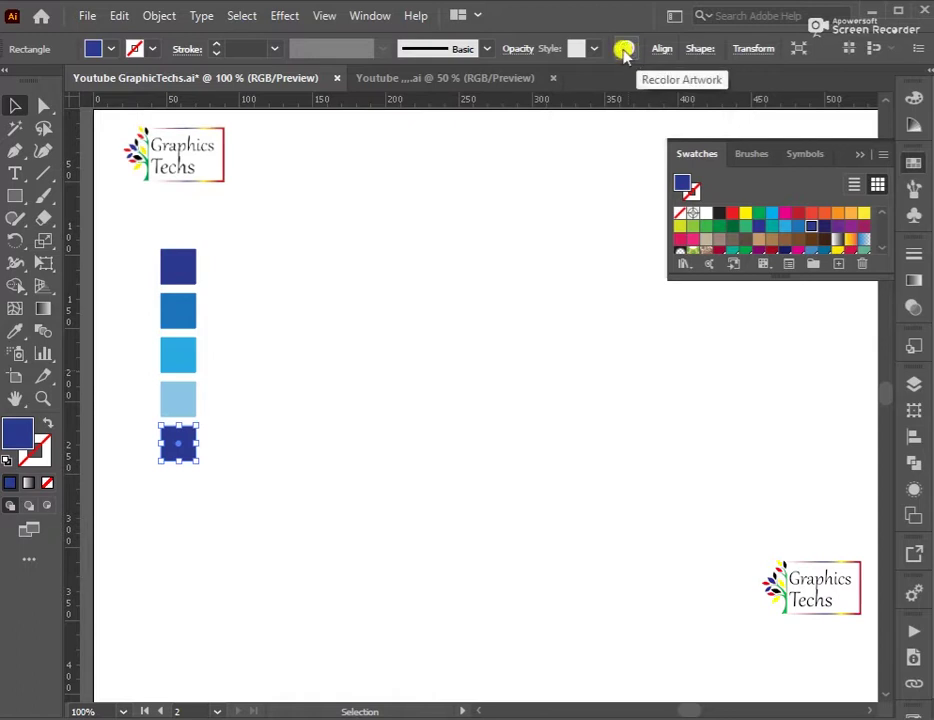
pyautogui.click(625, 49)
pyautogui.moveTo(460, 450); pyautogui.dragTo(463, 416)
pyautogui.moveTo(489, 620); pyautogui.dragTo(554, 620)
pyautogui.moveTo(432, 425); pyautogui.dragTo(434, 417)
pyautogui.moveTo(554, 620); pyautogui.dragTo(570, 620)
pyautogui.click(680, 560)
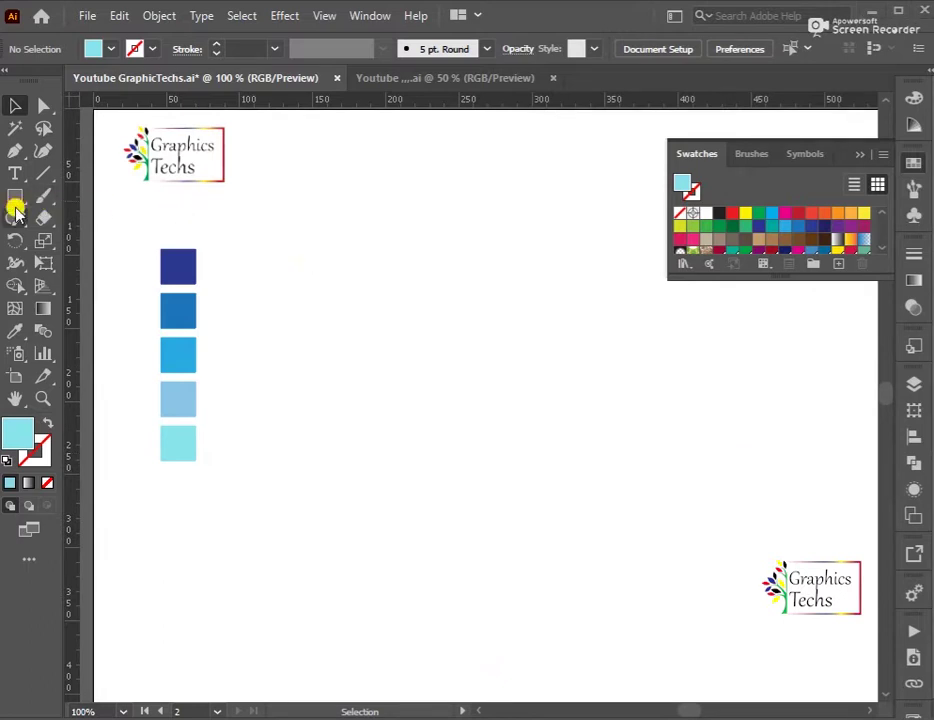
pyautogui.moveTo(386, 257); pyautogui.dragTo(470, 310)
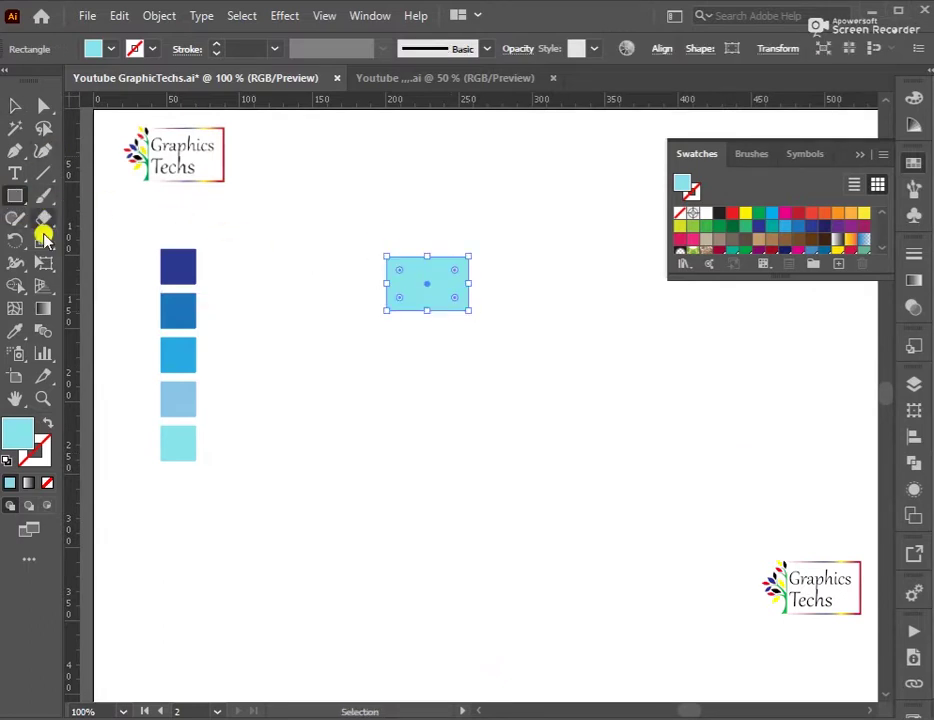
# - Fill the new rectangle with the top square's navy and round its top corners
pyautogui.click(15, 106)
pyautogui.click(178, 266)
pyautogui.click(455, 300)
pyautogui.press('i')
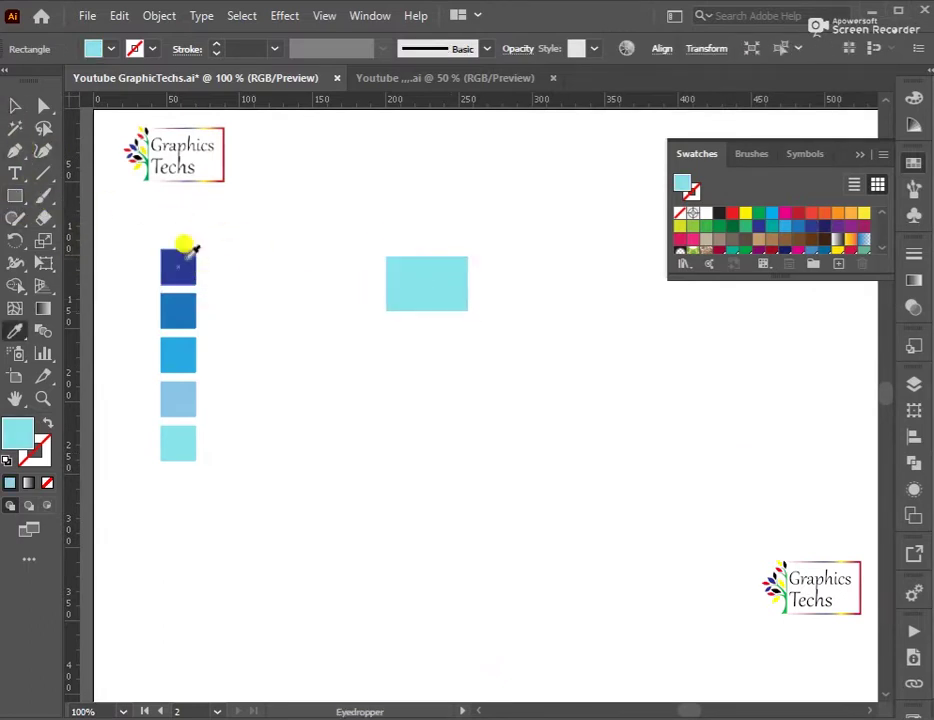
pyautogui.click(180, 262)
pyautogui.click(15, 106)
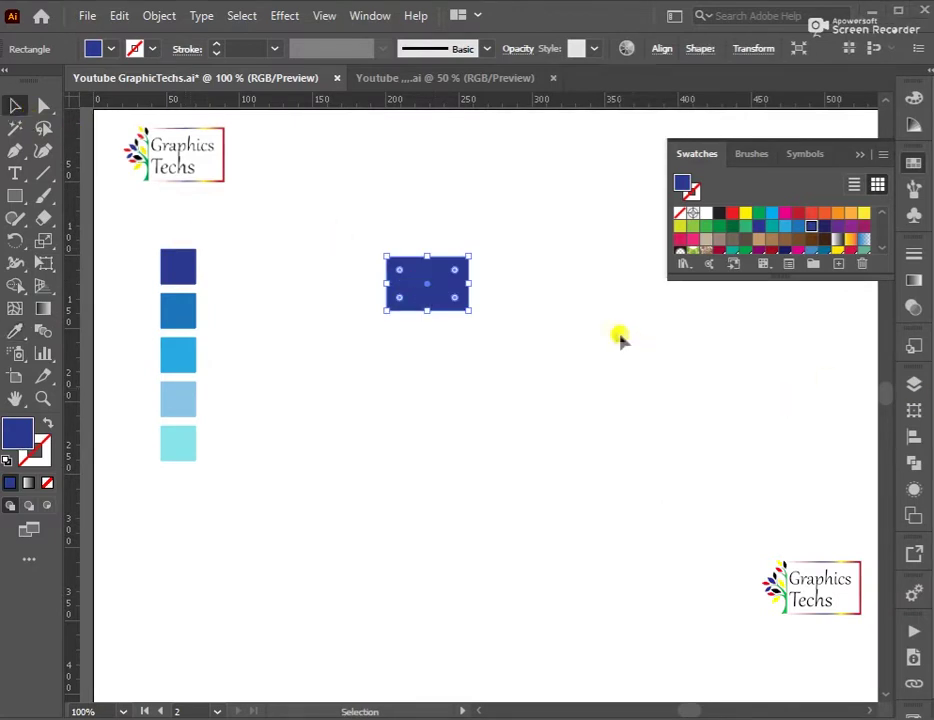
pyautogui.moveTo(398, 278)
pyautogui.mouseDown()
pyautogui.moveTo(444, 277)
pyautogui.moveTo(420, 300)
pyautogui.mouseUp()
pyautogui.click(490, 298)
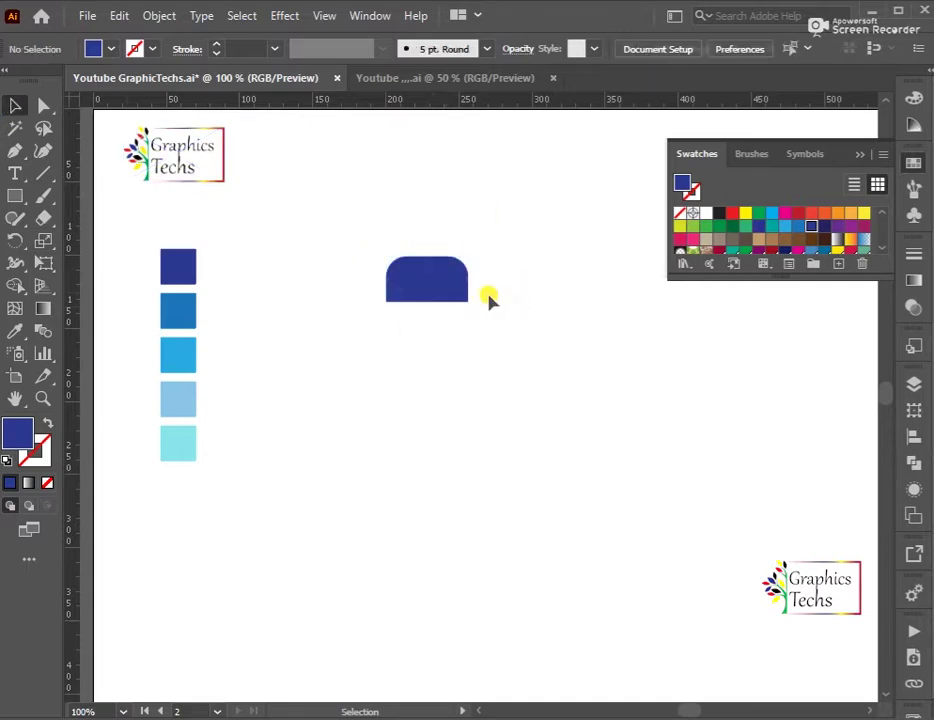
pyautogui.scroll(2, 443, 338)
pyautogui.scroll(3, 423, 307)
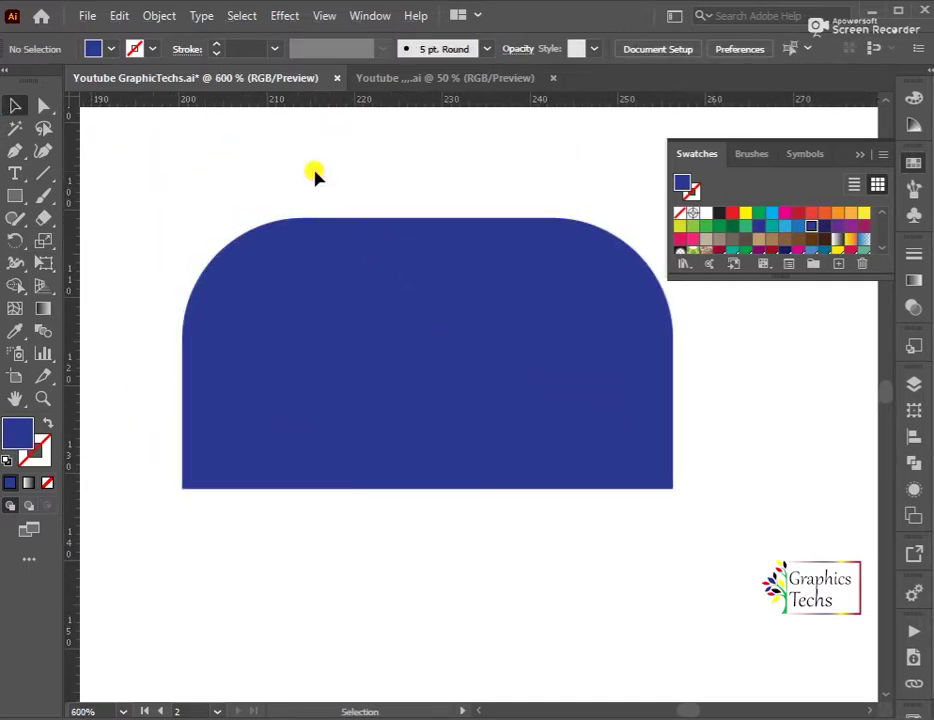
pyautogui.click(706, 212)
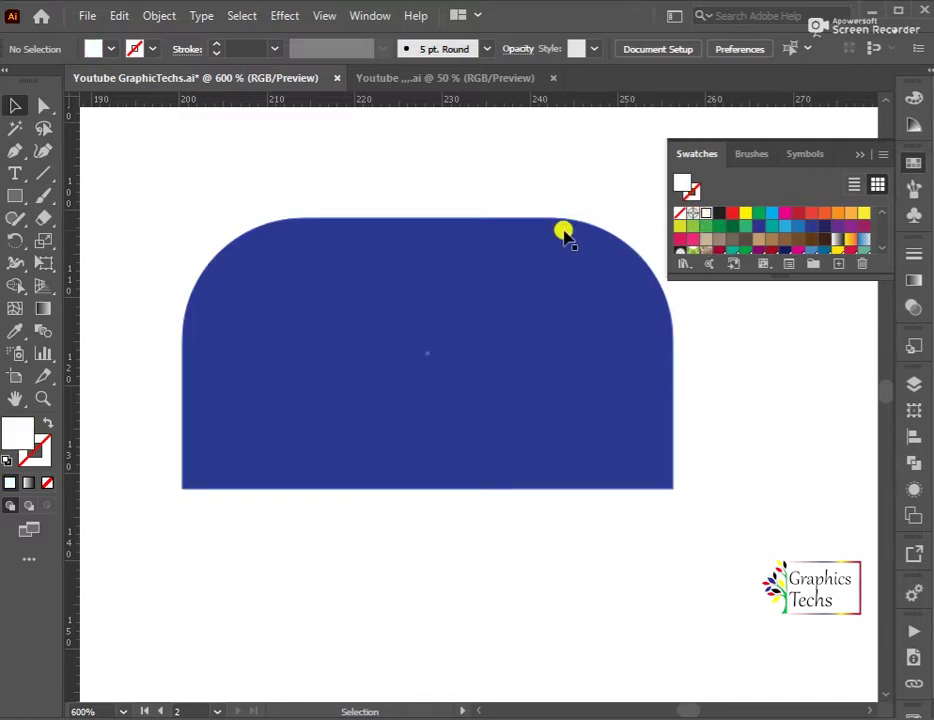
pyautogui.press('l')
pyautogui.moveTo(198, 300); pyautogui.dragTo(206, 453)
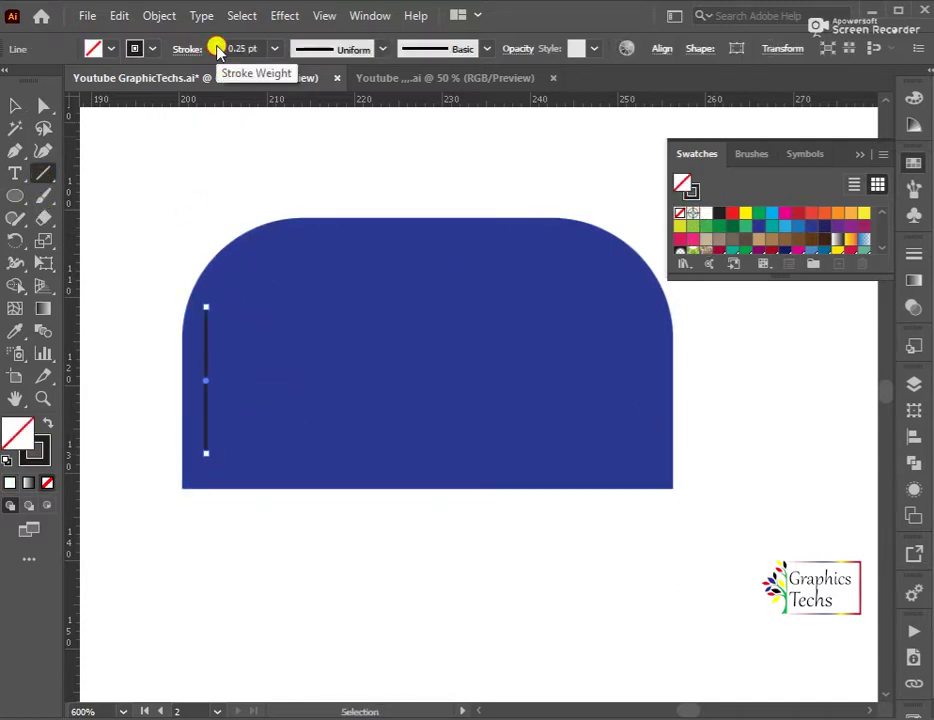
pyautogui.click(206, 352)
pyautogui.moveTo(680, 213); pyautogui.dragTo(679, 186)
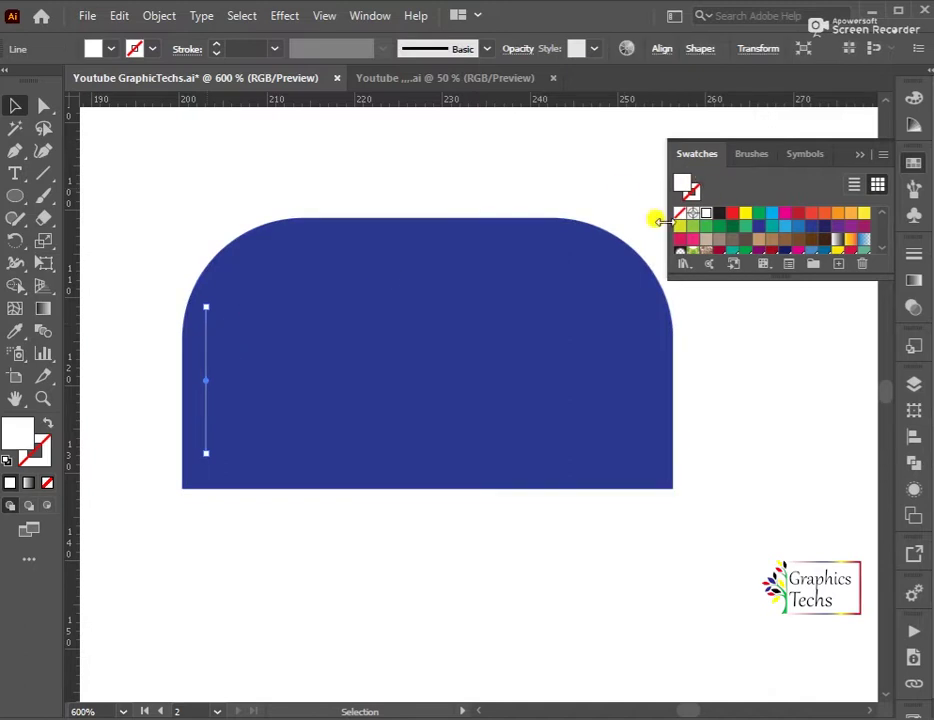
pyautogui.click(261, 354)
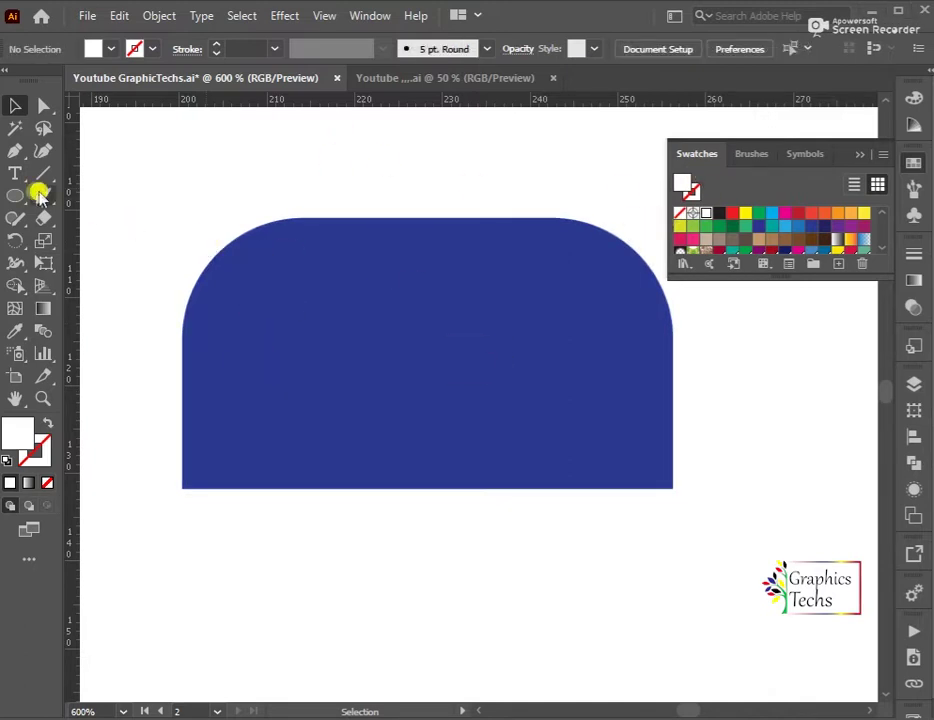
pyautogui.moveTo(13, 198); pyautogui.dragTo(94, 141)
# - Draw a thin white bar on the cap and round its top corners
pyautogui.moveTo(216, 300); pyautogui.dragTo(214, 472)
pyautogui.scroll(2, 215, 463)
pyautogui.scroll(4, 204, 306)
pyautogui.moveTo(261, 273); pyautogui.dragTo(268, 293)
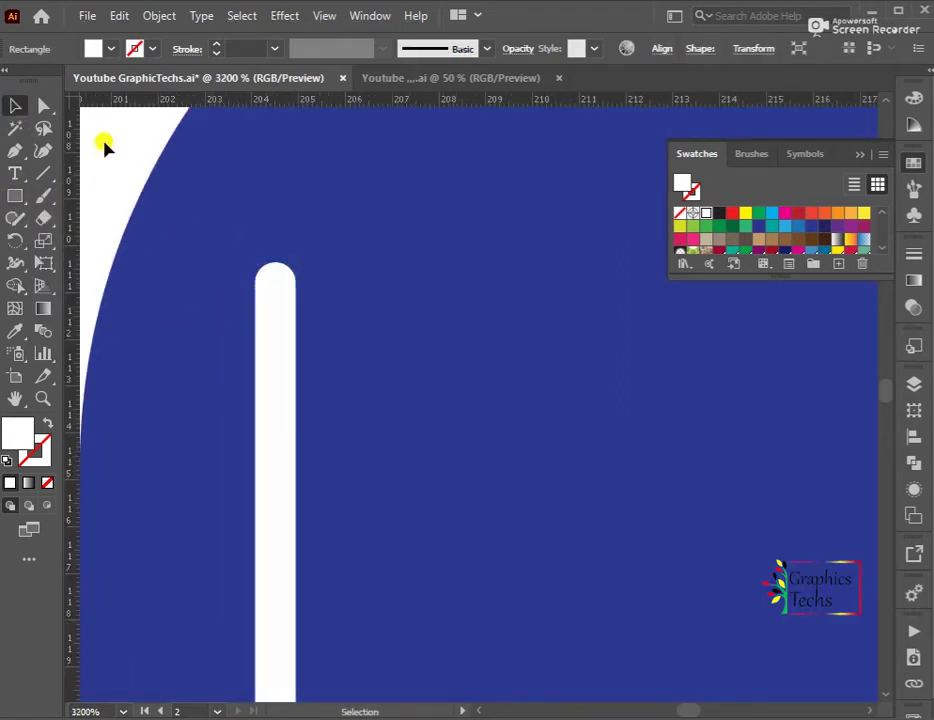
pyautogui.scroll(-2, 104, 146)
pyautogui.scroll(-2, 104, 146)
pyautogui.moveTo(156, 267); pyautogui.dragTo(150, 270)
# - Duplicate the bar rightward with Ctrl+D into evenly spaced ribs and select them all
pyautogui.moveTo(146, 345); pyautogui.dragTo(181, 348)
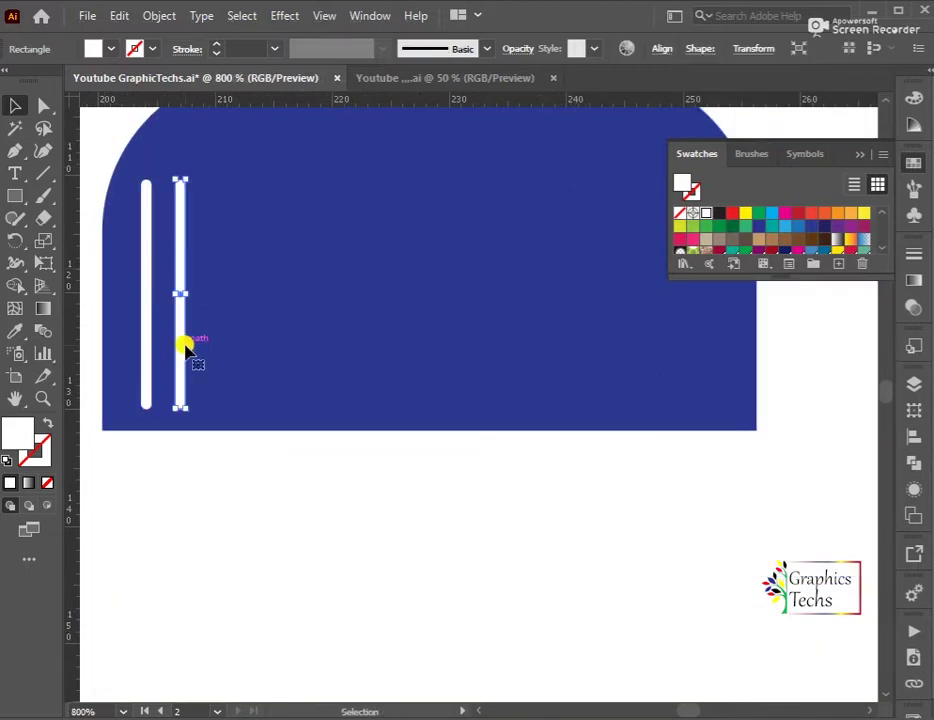
pyautogui.hotkey('ctrl', 'd')
pyautogui.hotkey('ctrl', 'd')
pyautogui.hotkey('ctrl', 'd')
pyautogui.hotkey('ctrl', 'd')
pyautogui.hotkey('ctrl', 'd')
pyautogui.hotkey('ctrl', 'd')
pyautogui.hotkey('ctrl', 'd')
pyautogui.hotkey('ctrl', 'd')
pyautogui.hotkey('ctrl', 'd')
pyautogui.hotkey('ctrl', 'd')
pyautogui.hotkey('ctrl', 'd')
pyautogui.hotkey('ctrl', 'd')
pyautogui.hotkey('ctrl', 'd')
pyautogui.scroll(-1, 104, 300)
pyautogui.moveTo(80, 262); pyautogui.dragTo(653, 348)
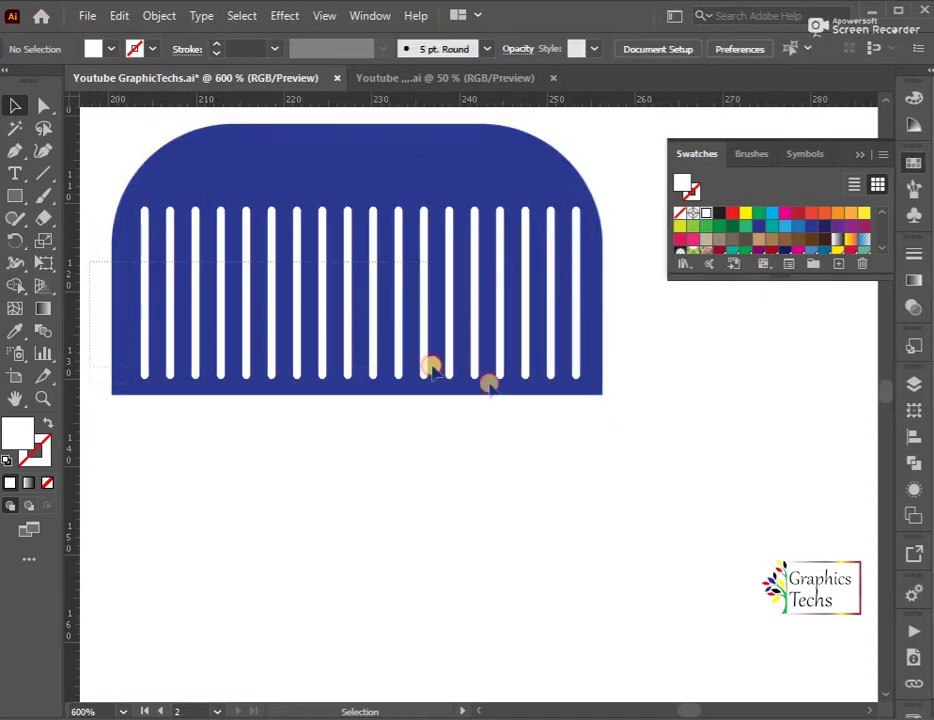
# - Group the white bars and horizontally align-centre them with the navy cap
pyautogui.rightClick(377, 285)
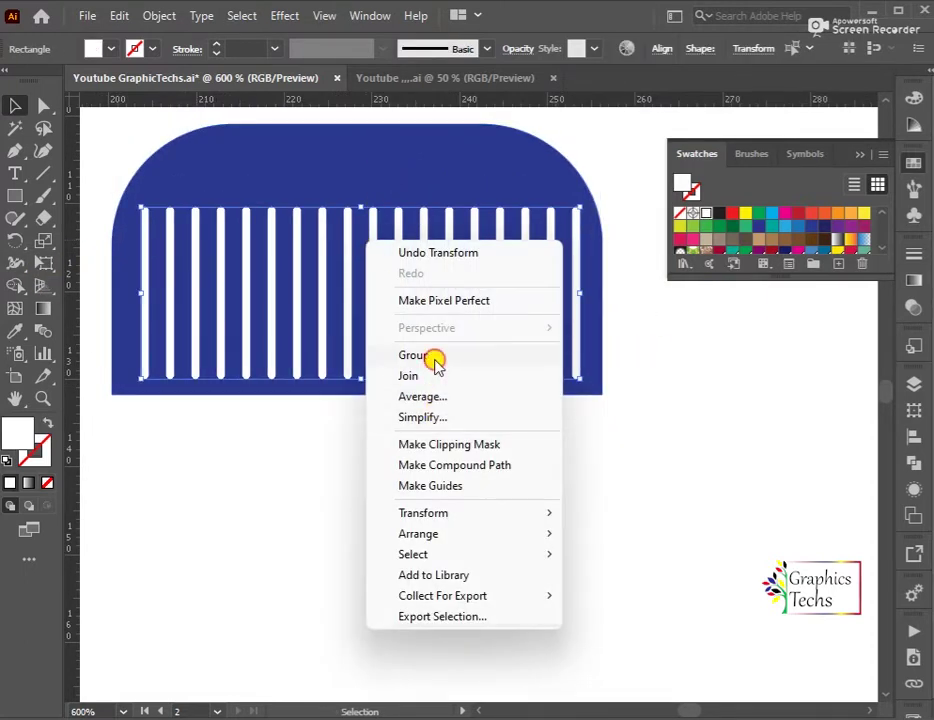
pyautogui.click(435, 358)
pyautogui.moveTo(106, 146); pyautogui.dragTo(440, 305)
pyautogui.click(662, 48)
pyautogui.click(514, 103)
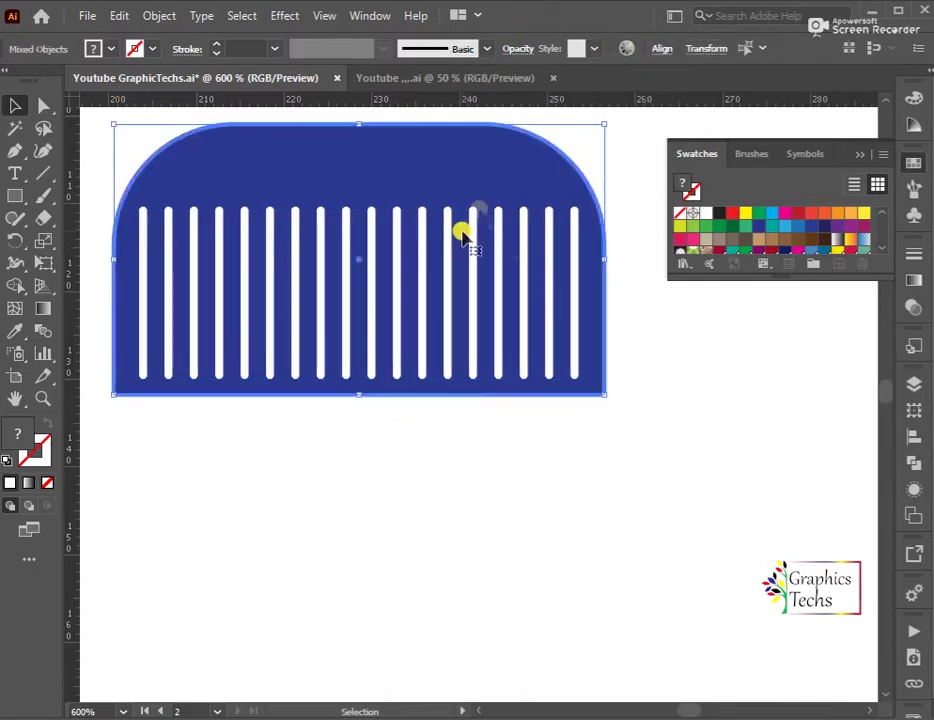
# - Test lowering the rib group's saturation in Recolor Artwork
pyautogui.click(440, 152)
pyautogui.click(362, 122)
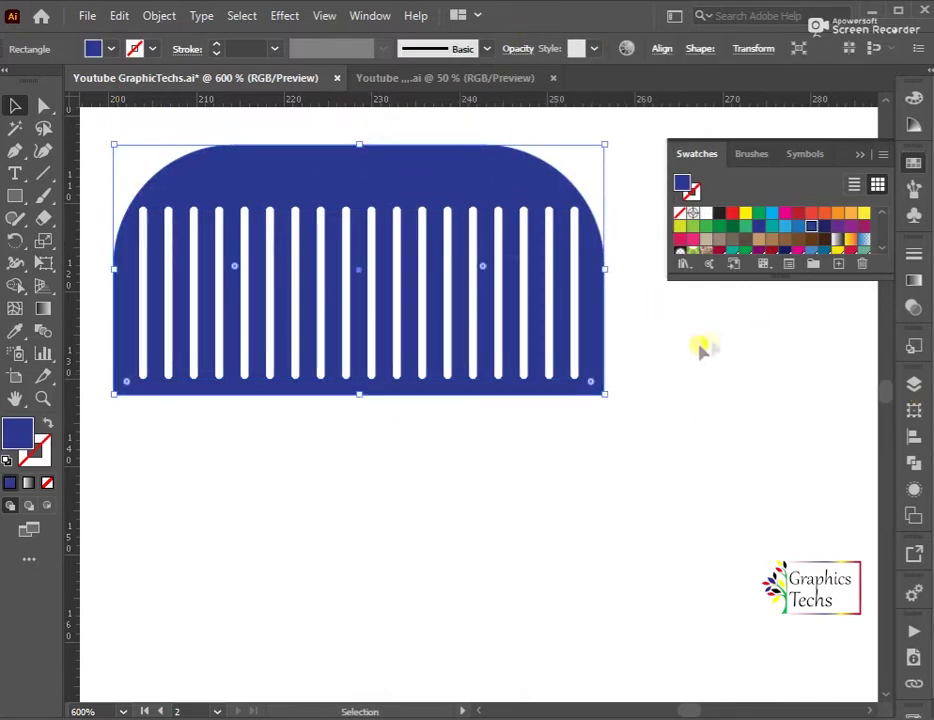
pyautogui.click(617, 363)
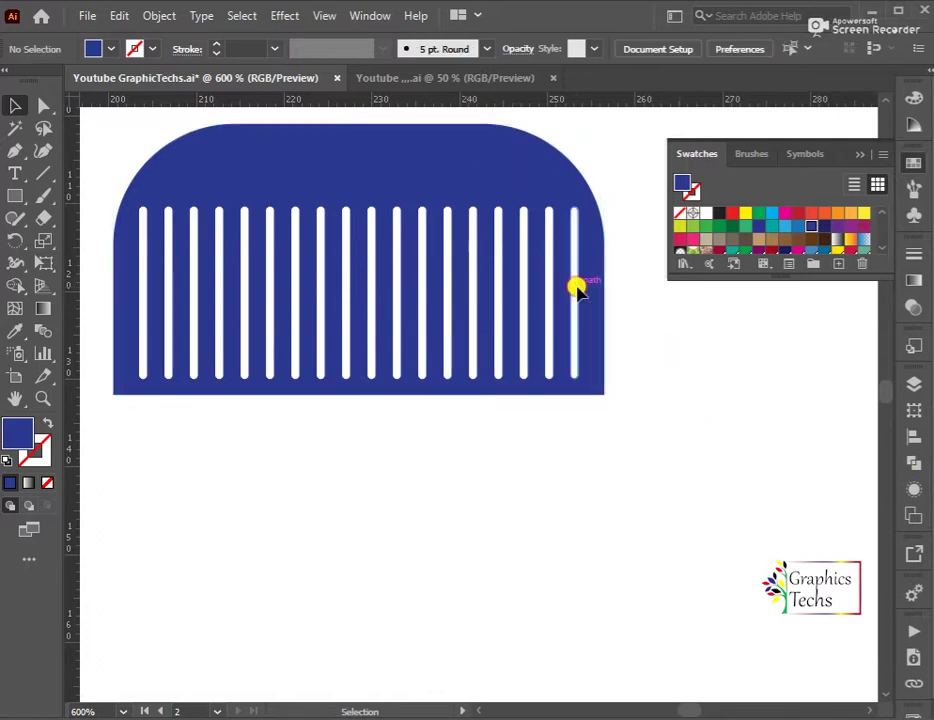
pyautogui.click(575, 288)
pyautogui.click(626, 48)
pyautogui.moveTo(584, 620); pyautogui.dragTo(537, 621)
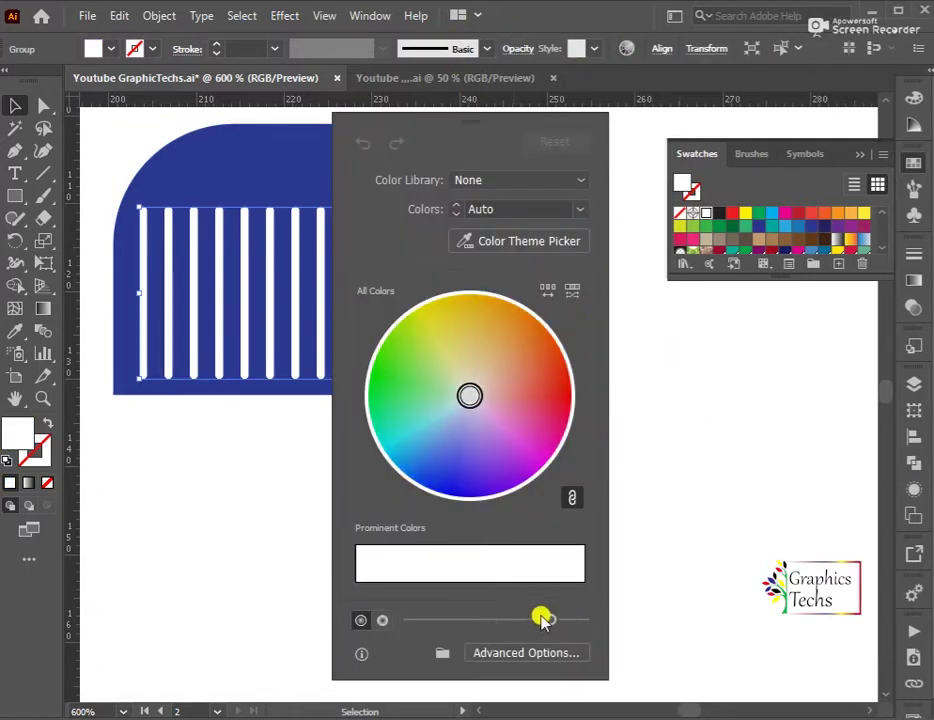
pyautogui.click(710, 560)
# - Readjust the rib group's saturation in Recolor Artwork and recentre the cap in view
pyautogui.click(422, 268)
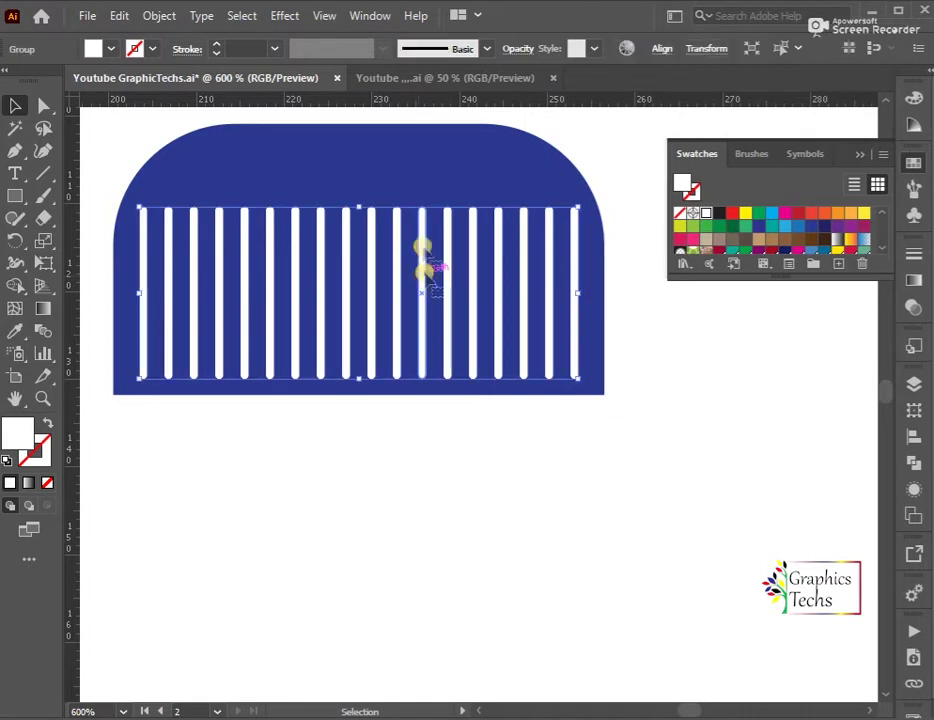
pyautogui.click(623, 50)
pyautogui.moveTo(584, 617); pyautogui.dragTo(548, 617)
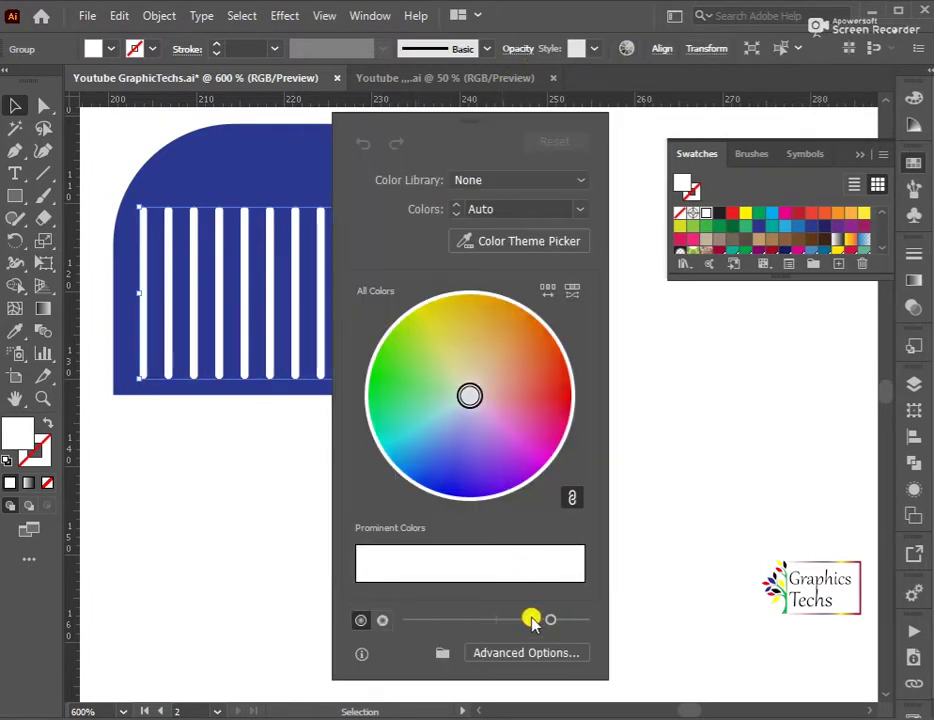
pyautogui.click(703, 411)
pyautogui.keyDown('alt'); pyautogui.scroll(-1, 630, 415); pyautogui.keyUp('alt')
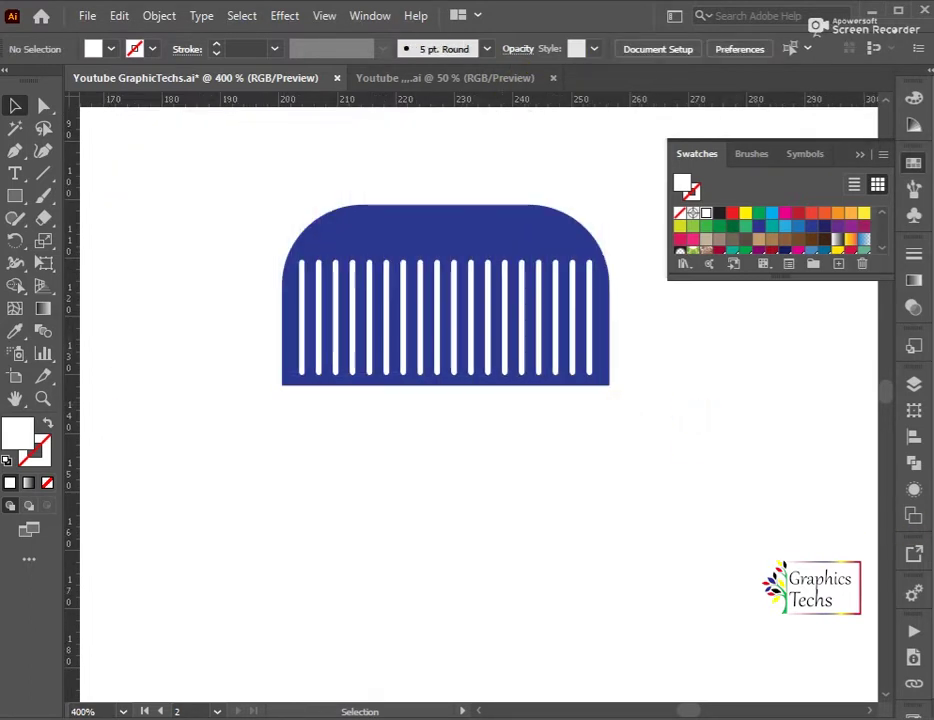
pyautogui.moveTo(693, 487); pyautogui.dragTo(592, 417)
pyautogui.keyDown('alt'); pyautogui.scroll(-1, 592, 417); pyautogui.keyUp('alt')
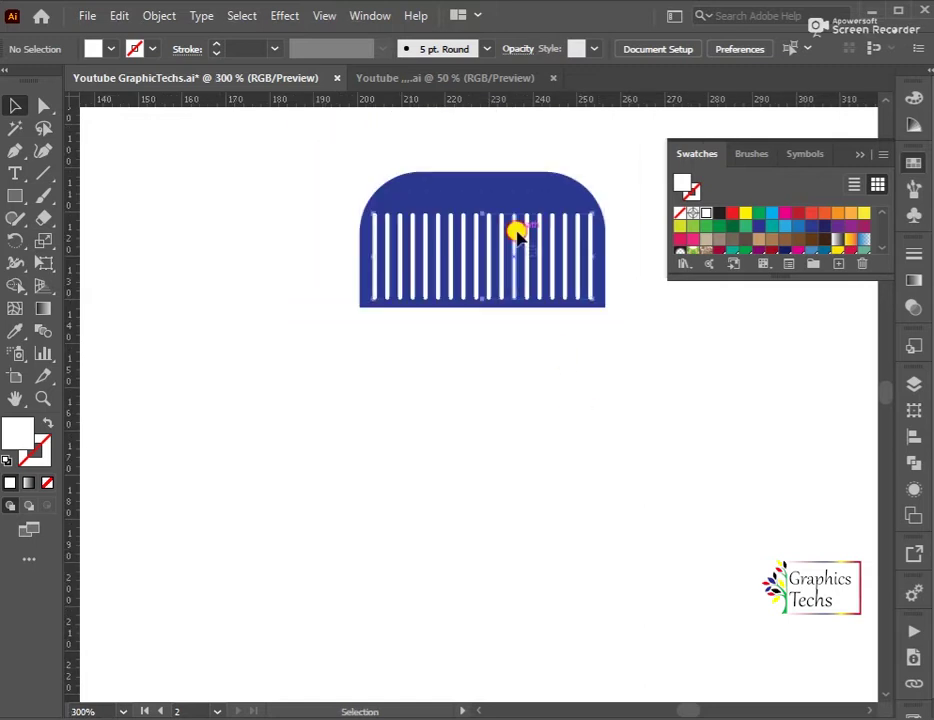
# - Draw a small white rectangle near the navy cap's lower edge
pyautogui.click(508, 205)
pyautogui.keyDown('alt'); pyautogui.scroll(2, 508, 205); pyautogui.keyUp('alt')
pyautogui.keyDown('alt'); pyautogui.scroll(4, 263, 380); pyautogui.keyUp('alt')
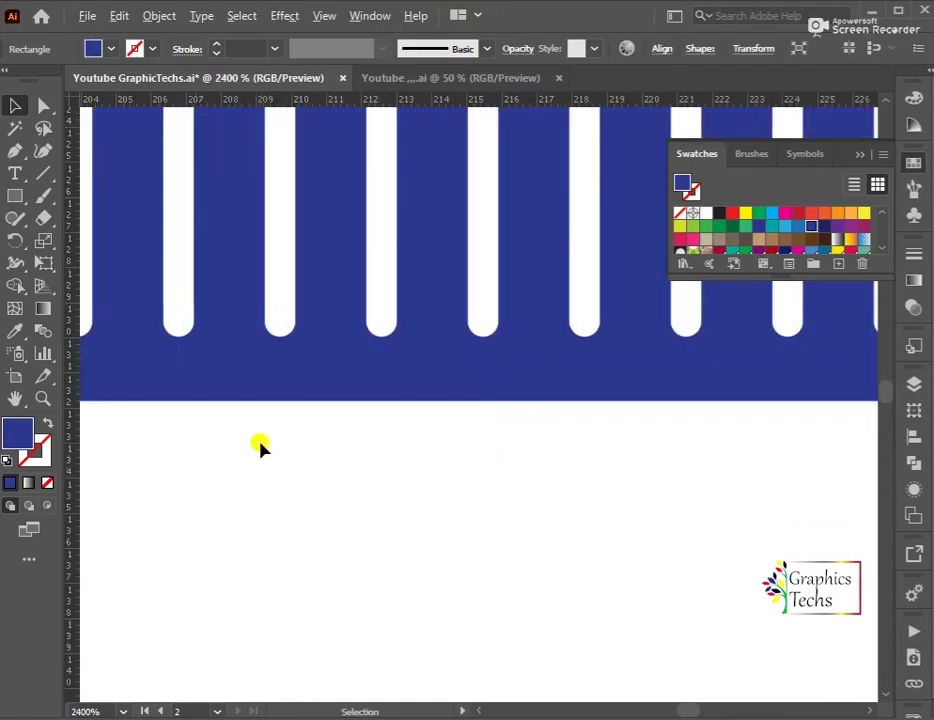
pyautogui.press('m')
pyautogui.moveTo(235, 370); pyautogui.dragTo(290, 389)
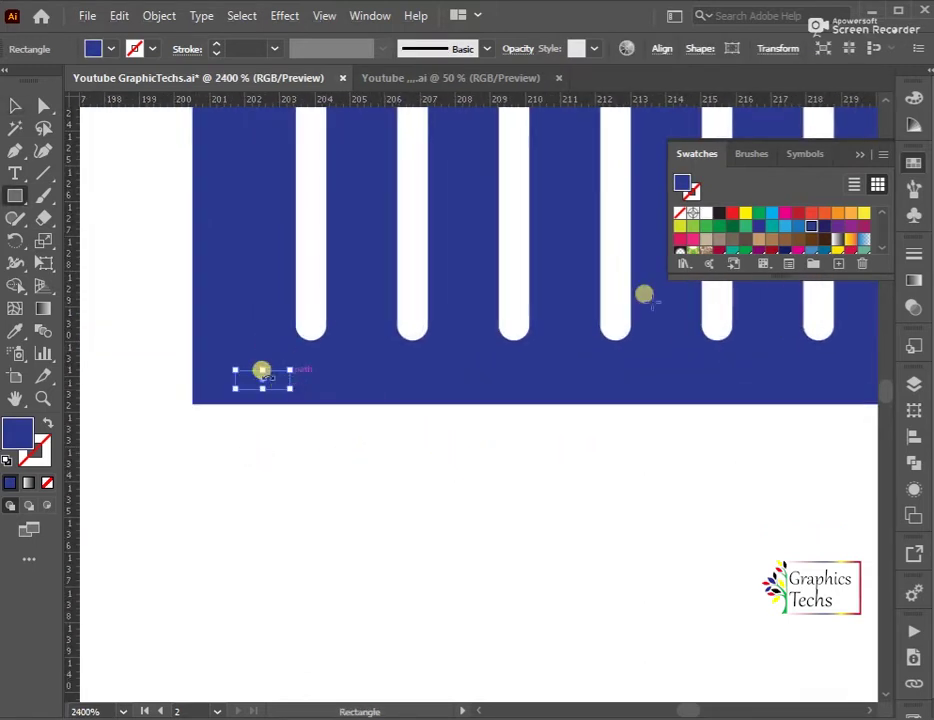
pyautogui.click(705, 213)
pyautogui.press('i')
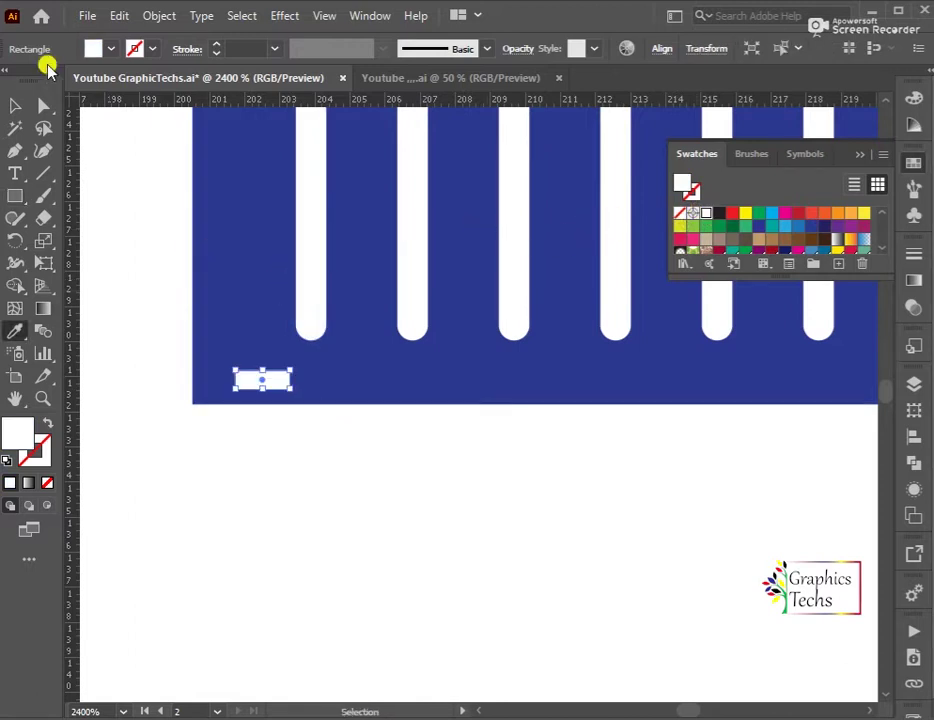
pyautogui.press('v')
# - Round the small rectangle's corners into a pill shape
pyautogui.keyDown('alt'); pyautogui.scroll(2, 281, 382); pyautogui.keyUp('alt')
pyautogui.keyDown('alt'); pyautogui.scroll(2, 550, 361); pyautogui.keyUp('alt')
pyautogui.moveTo(413, 258); pyautogui.dragTo(400, 265)
pyautogui.scroll(-1, 400, 265)
pyautogui.scroll(-2, 380, 400)
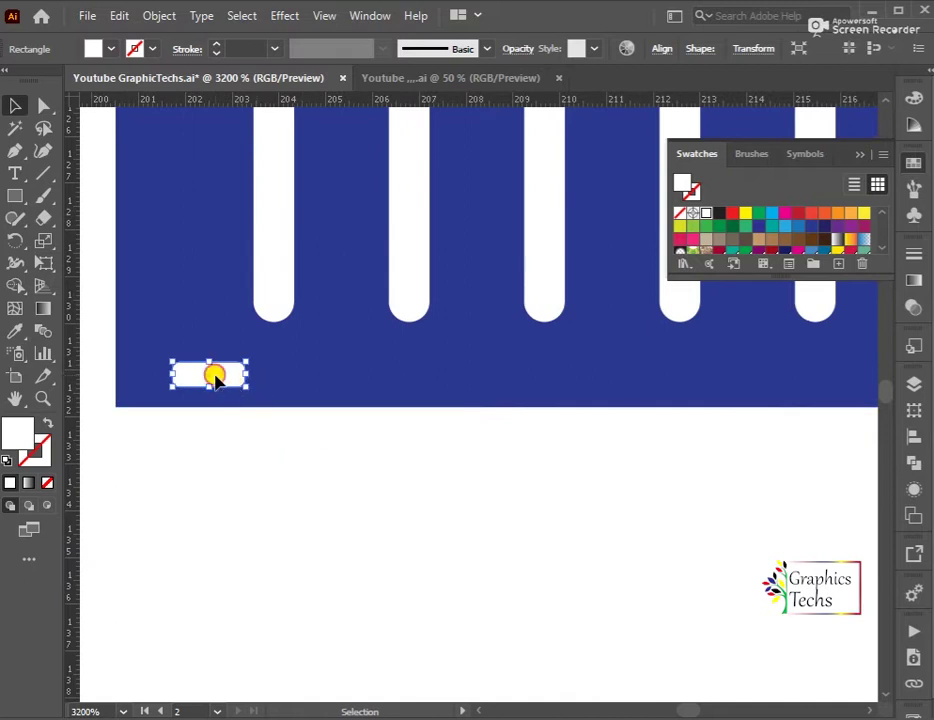
# - Duplicate the pill rightward with Ctrl+D into a row along the cap's bottom
pyautogui.keyDown('alt'); pyautogui.moveTo(215, 380); pyautogui.dragTo(336, 380); pyautogui.keyUp('alt')
pyautogui.hotkey('ctrl', 'd')
pyautogui.hotkey('ctrl', 'd')
pyautogui.hotkey('ctrl', 'd')
pyautogui.hotkey('ctrl', 'd')
pyautogui.scroll(-1, 337, 396)
pyautogui.scroll(-1, 337, 396)
pyautogui.hotkey('ctrl', 'd')
pyautogui.hotkey('ctrl', 'd')
pyautogui.hotkey('ctrl', 'd')
pyautogui.hotkey('ctrl', 'd')
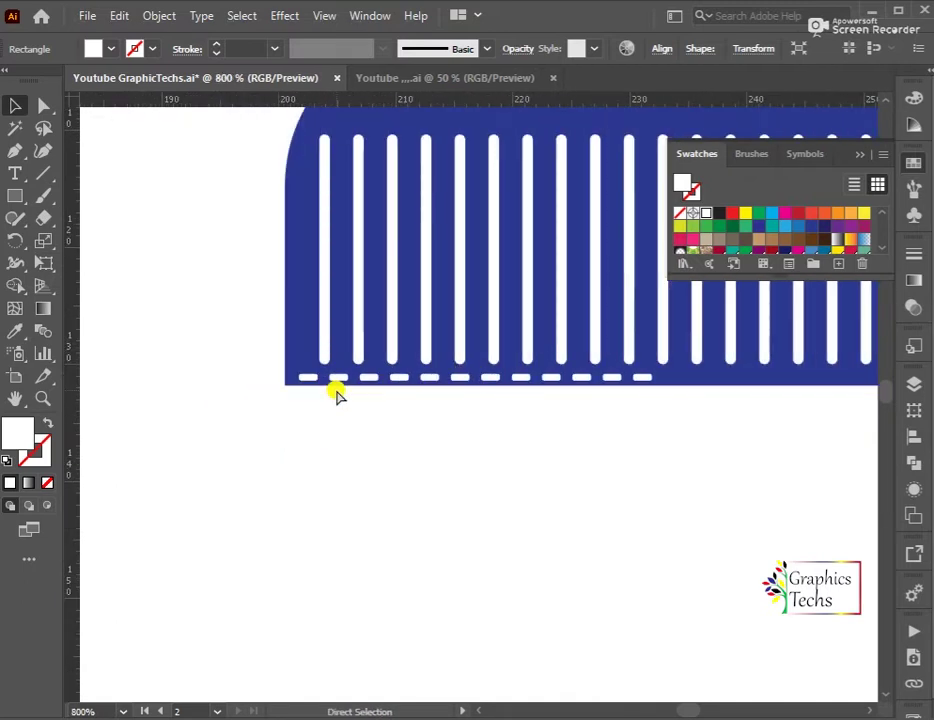
pyautogui.hotkey('ctrl', 'd')
pyautogui.hotkey('ctrl', 'd')
pyautogui.scroll(-1, 337, 396)
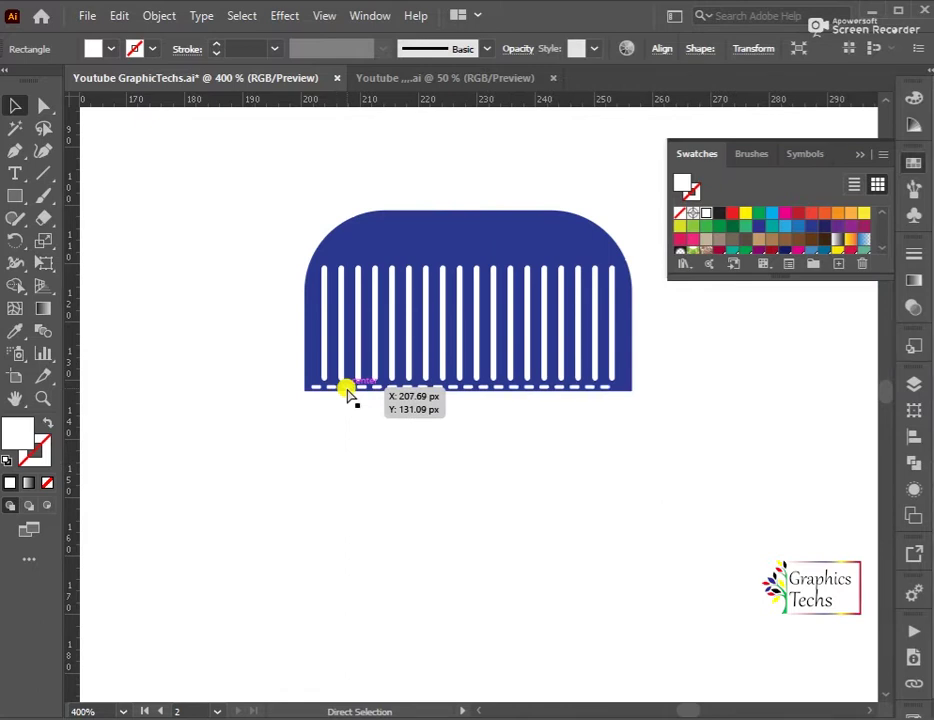
# - Horizontally centre the row of dashes on the cap
pyautogui.moveTo(300, 383); pyautogui.dragTo(594, 423)
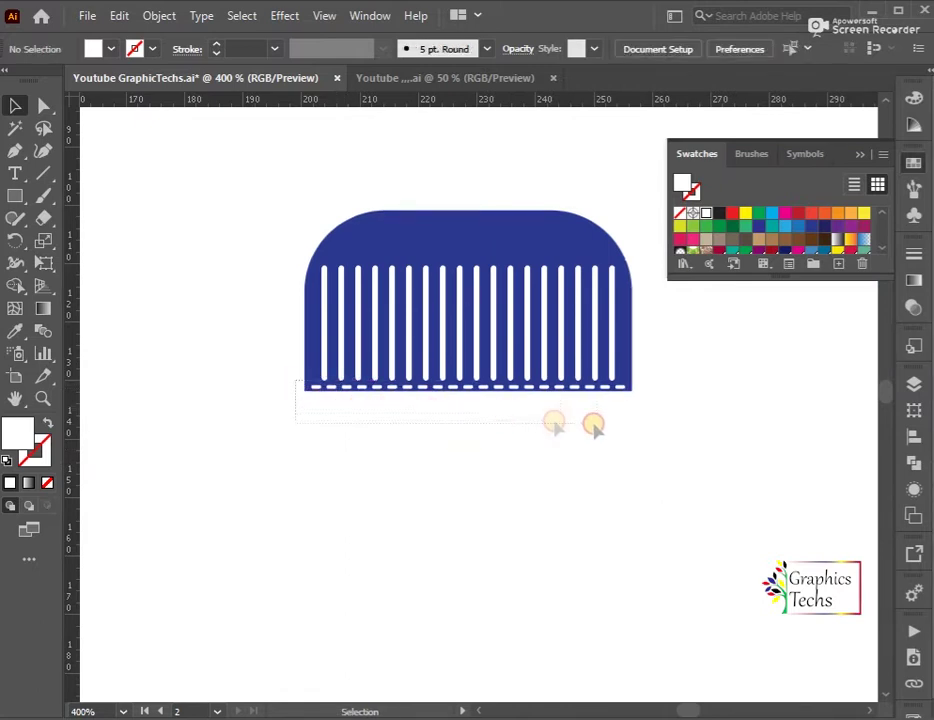
pyautogui.keyDown('shift'); pyautogui.click(610, 345); pyautogui.keyUp('shift')
pyautogui.keyDown('shift'); pyautogui.click(417, 231); pyautogui.keyUp('shift')
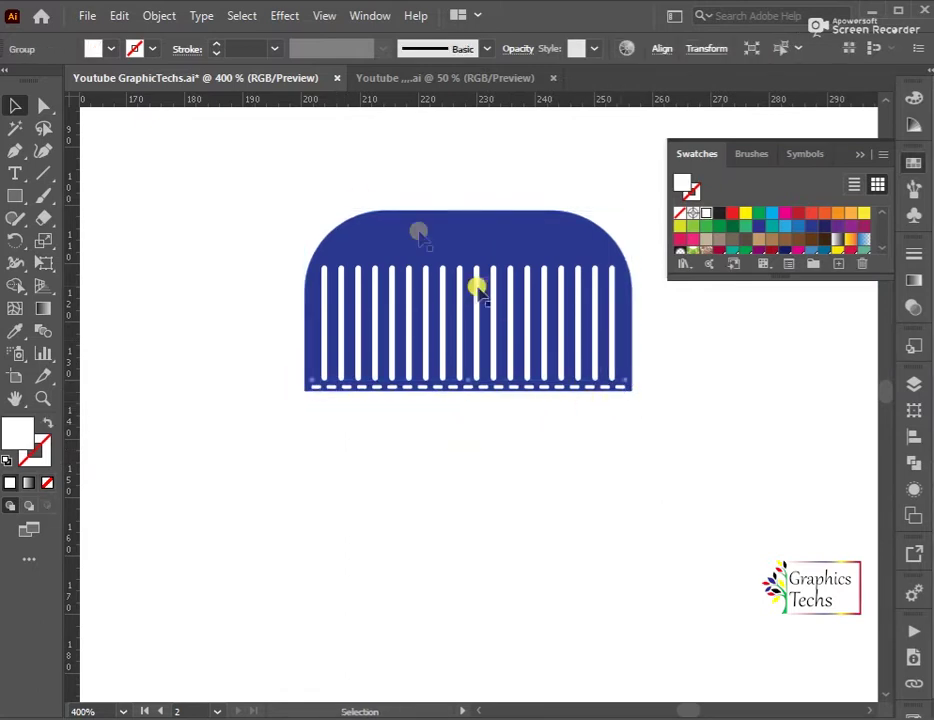
pyautogui.click(672, 60)
pyautogui.click(511, 100)
pyautogui.click(311, 192)
pyautogui.moveTo(311, 192); pyautogui.dragTo(623, 440)
pyautogui.click(623, 440)
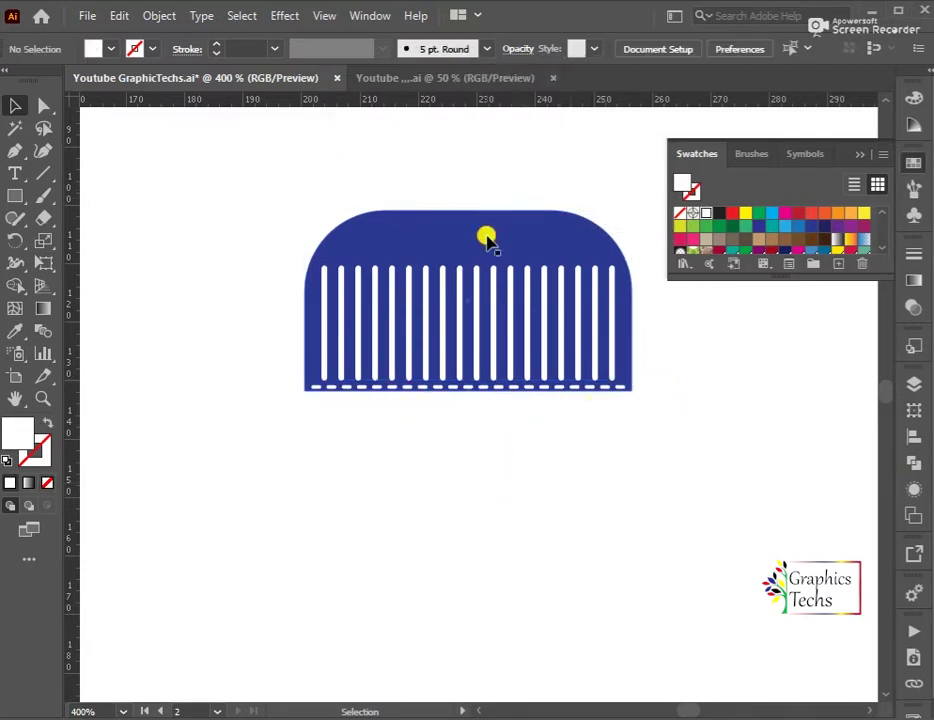
pyautogui.click(486, 240)
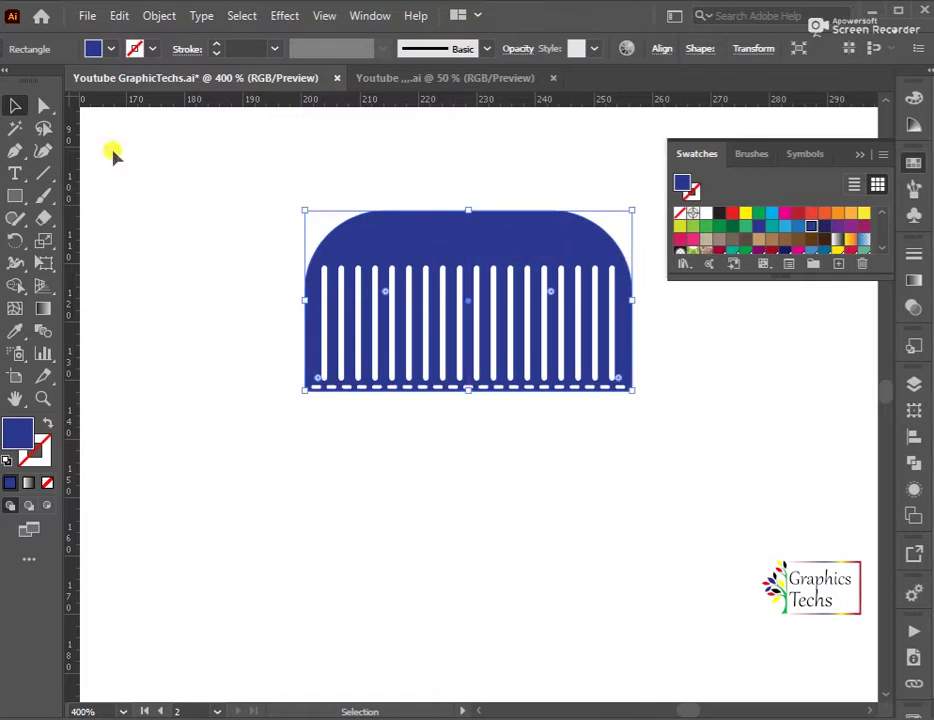
# - Round the cap's top corners evenly, lower its top edge and extend its bottom slightly
pyautogui.press('a')
pyautogui.press('v')
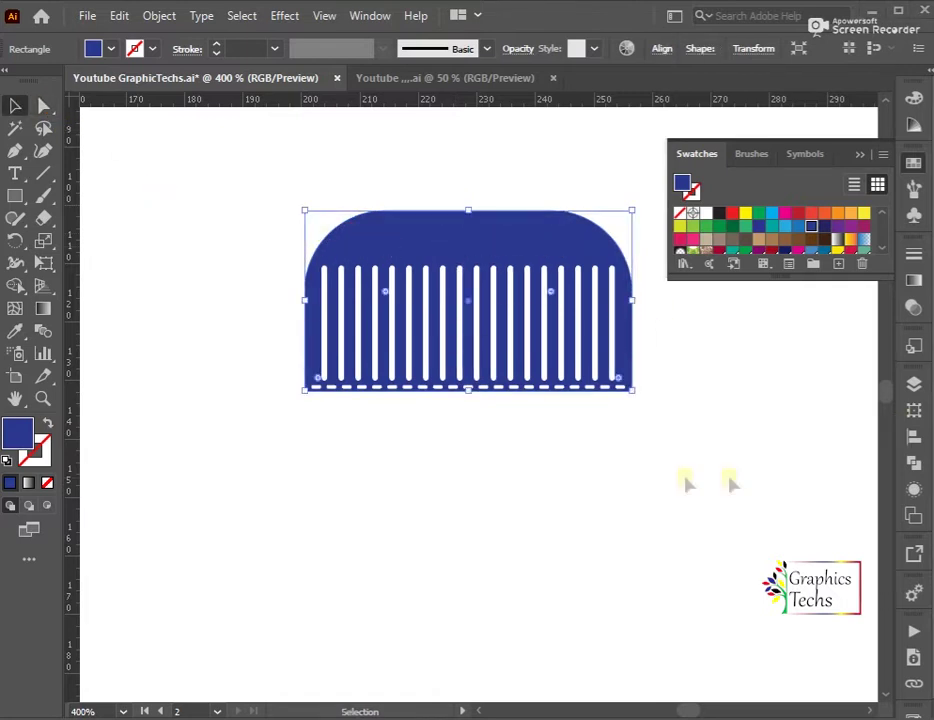
pyautogui.moveTo(550, 295); pyautogui.dragTo(563, 270)
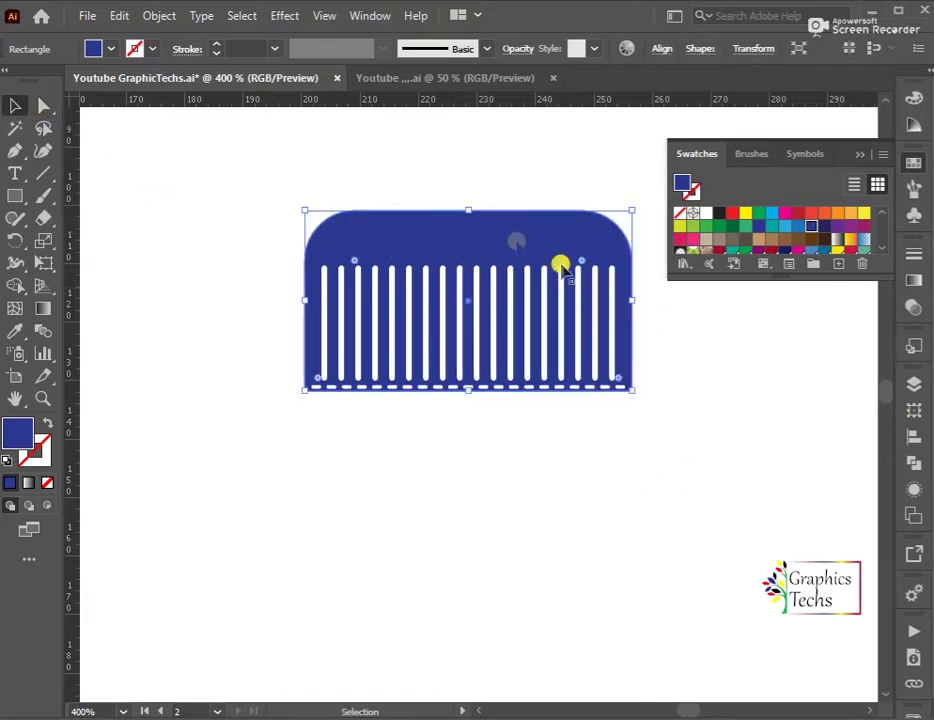
pyautogui.moveTo(470, 210); pyautogui.dragTo(468, 233)
pyautogui.moveTo(468, 390); pyautogui.dragTo(467, 407)
pyautogui.hotkey('ctrl', 'shift', 'a')
# - Zoom out to view the whole page and select the row of white dashes
pyautogui.scroll(-1, 694, 507)
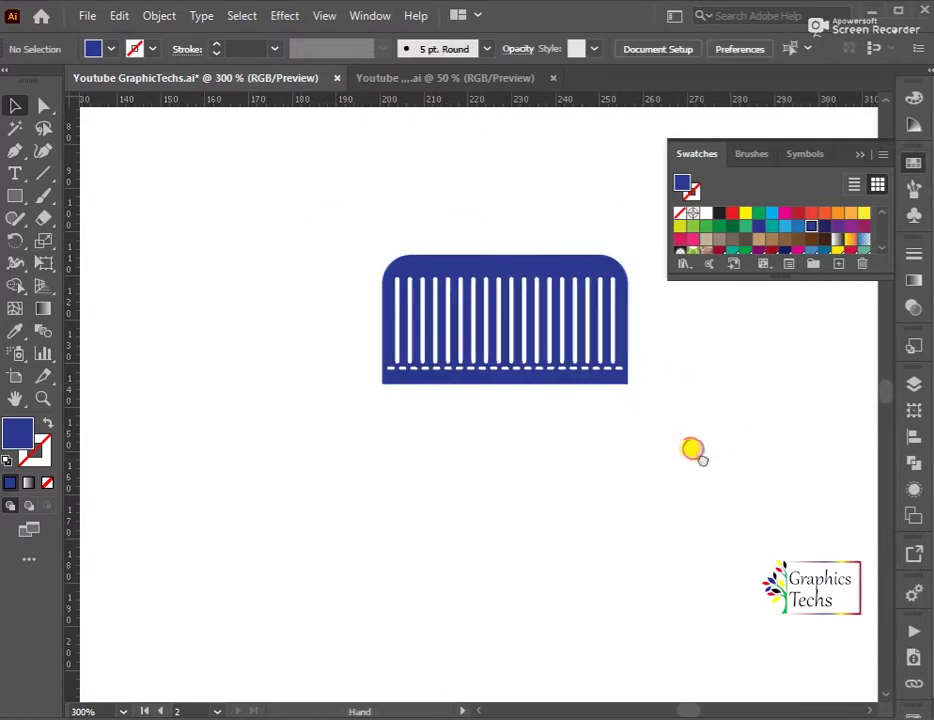
pyautogui.scroll(-2, 619, 415)
pyautogui.moveTo(619, 415); pyautogui.dragTo(619, 340)
pyautogui.scroll(-1, 548, 376)
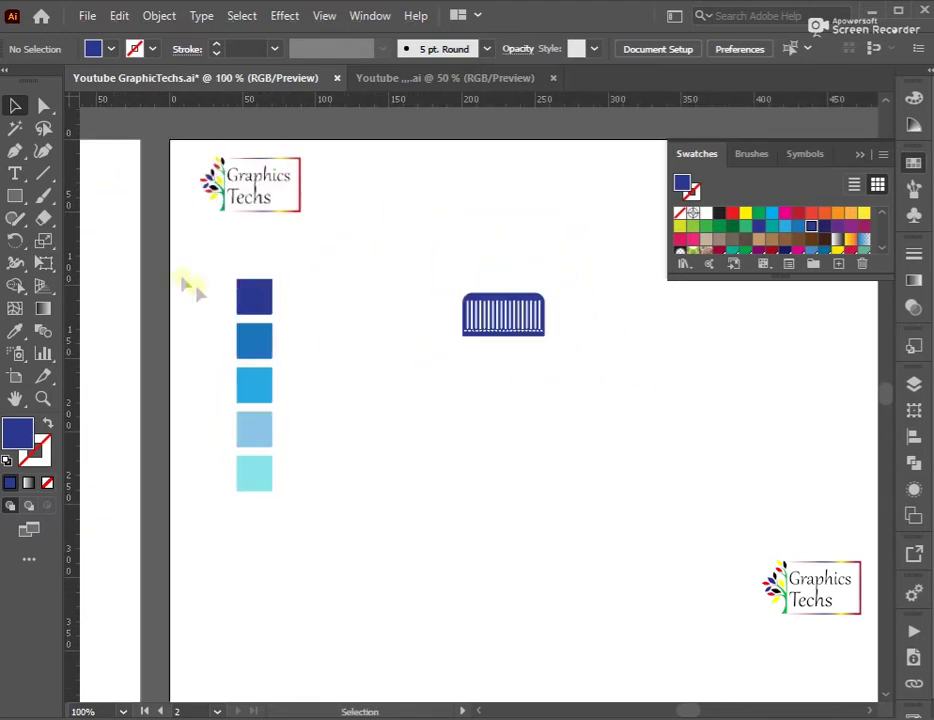
pyautogui.scroll(7, 533, 330)
pyautogui.click(500, 417)
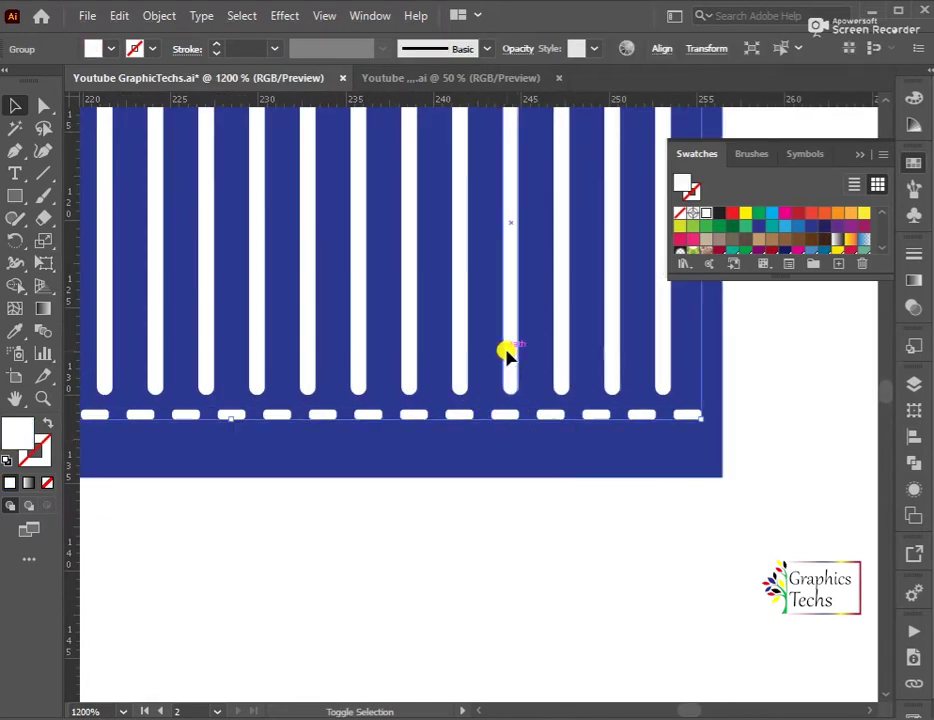
# - Group the dashes and fill the ribs and dashes with a light grey swatch
pyautogui.rightClick(508, 352)
pyautogui.click(552, 493)
pyautogui.moveTo(800, 272); pyautogui.dragTo(798, 398)
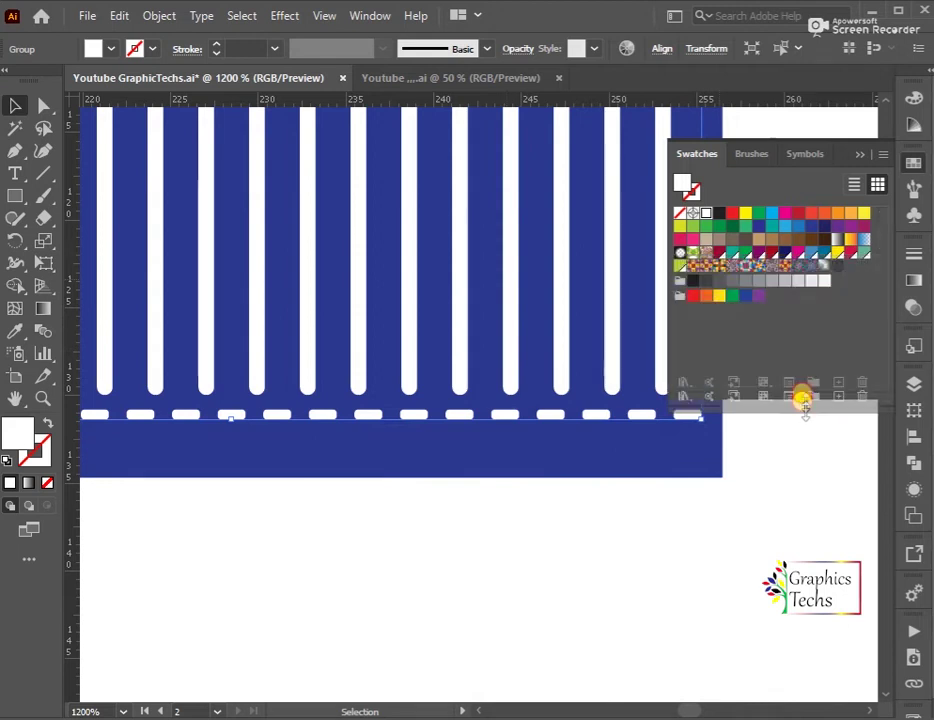
pyautogui.click(766, 282)
pyautogui.hotkey('ctrl', 'shift', 'a')
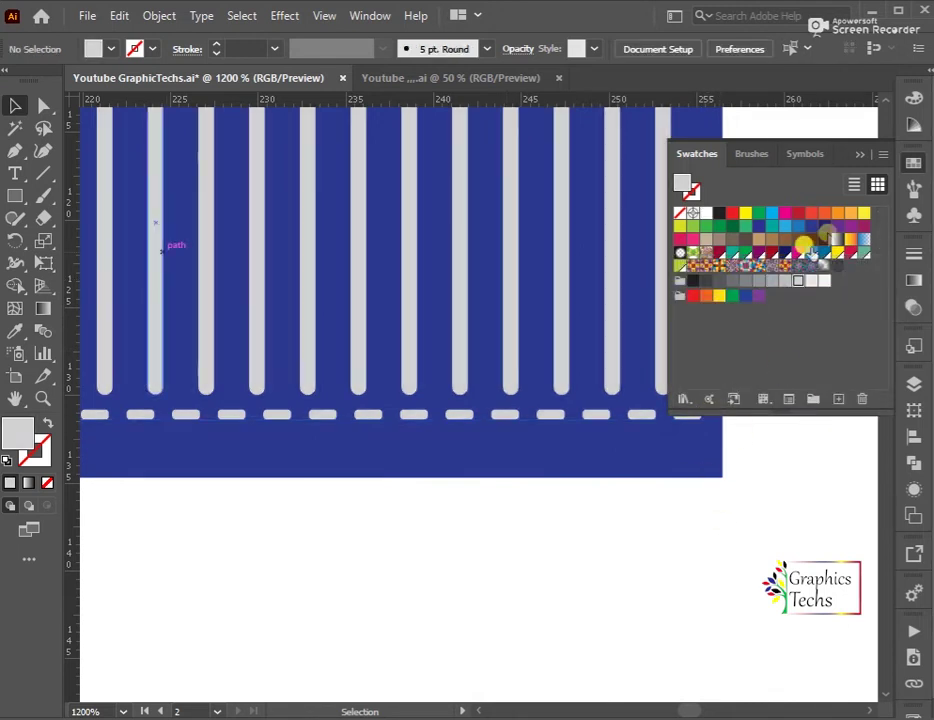
pyautogui.click(705, 512)
pyautogui.scroll(-4, 705, 510)
pyautogui.scroll(-2, 640, 520)
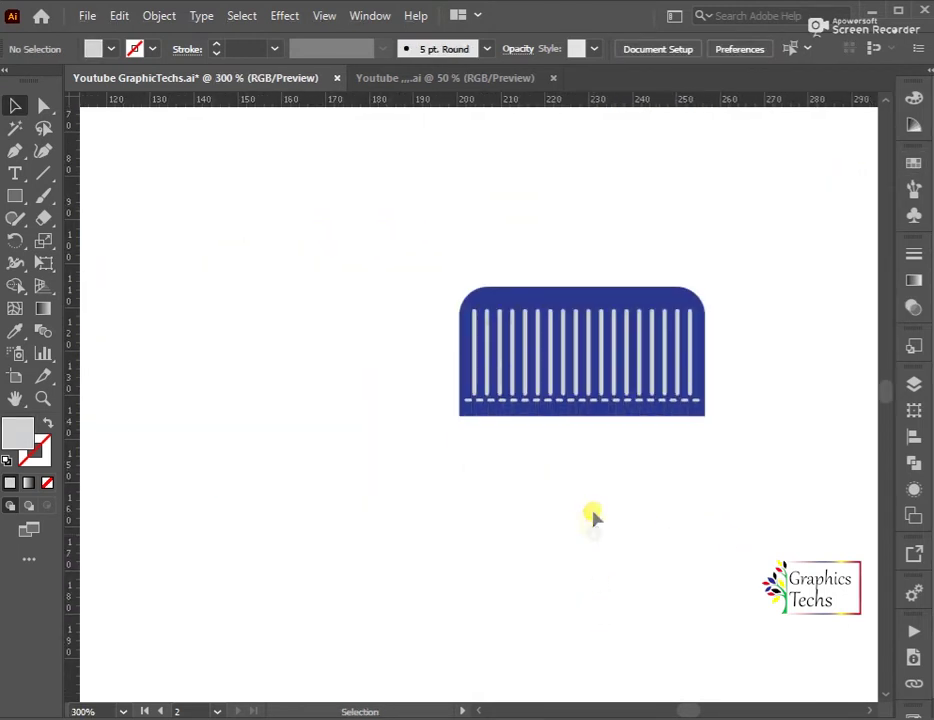
pyautogui.click(584, 432)
pyautogui.click(586, 480)
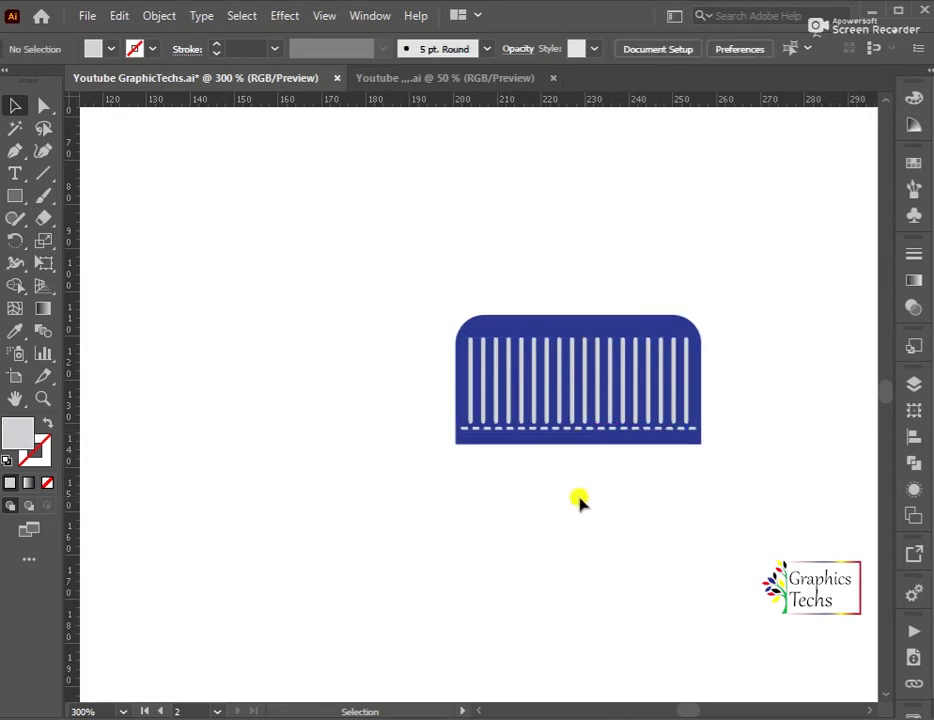
# - Draw a wide rectangle below the cap, eyedrop the third blue chip, and narrow it to body width
pyautogui.scroll(-1, 672, 566)
pyautogui.moveTo(672, 566); pyautogui.dragTo(584, 379)
pyautogui.moveTo(242, 327); pyautogui.dragTo(697, 474)
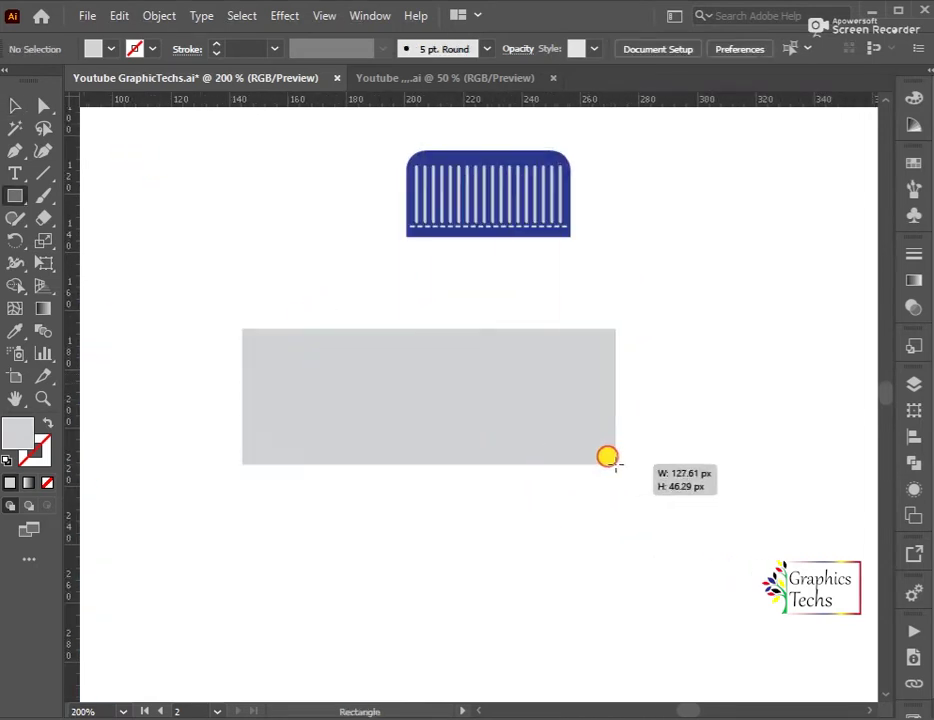
pyautogui.scroll(-1, 697, 474)
pyautogui.press('i')
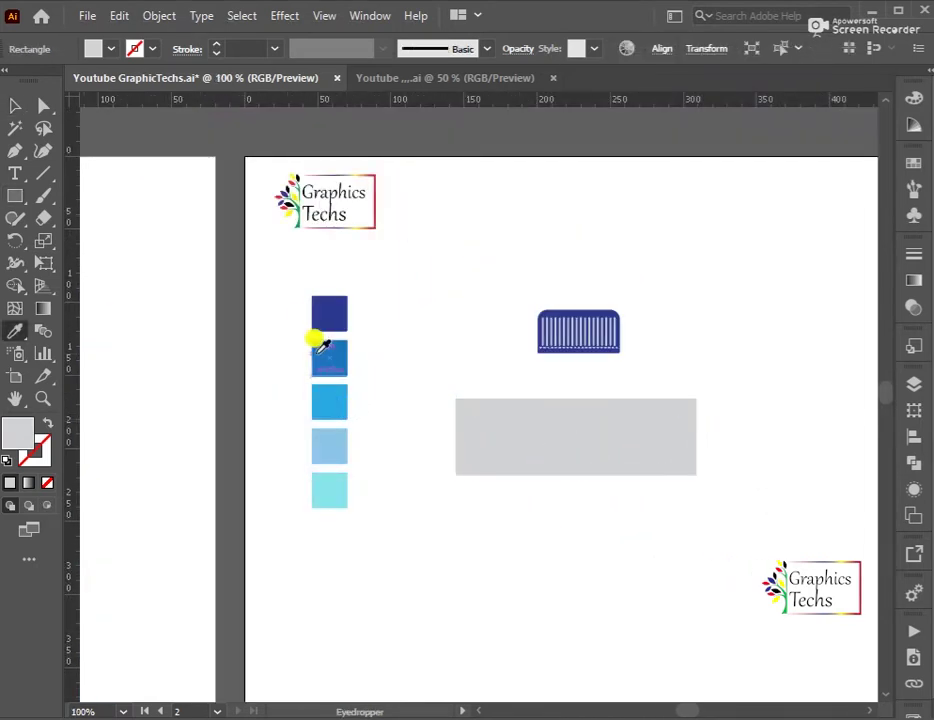
pyautogui.click(327, 358)
pyautogui.click(329, 400)
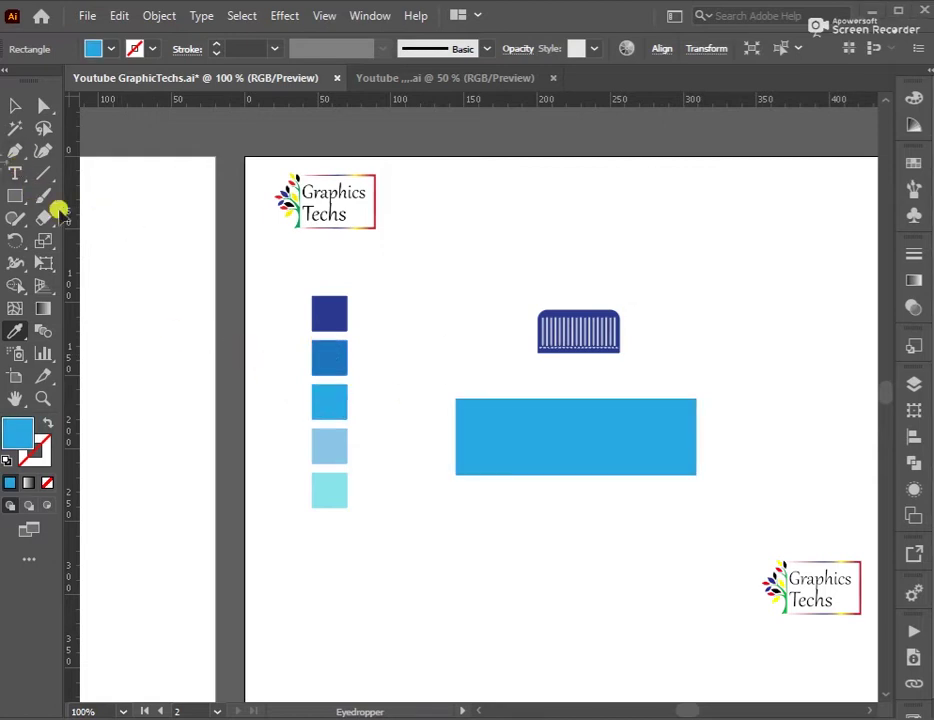
pyautogui.press('v')
pyautogui.press('i')
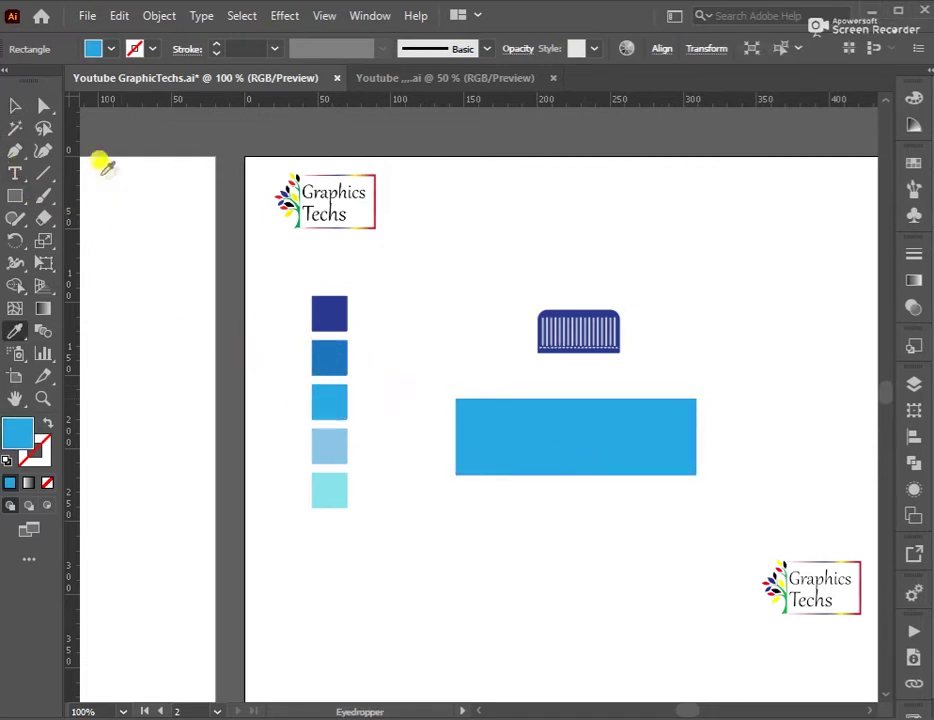
pyautogui.press('v')
pyautogui.moveTo(698, 474); pyautogui.dragTo(672, 447)
# - Move the blue rectangle below the cap and centre the cap horizontally over it
pyautogui.moveTo(619, 420); pyautogui.dragTo(626, 460)
pyautogui.moveTo(491, 281); pyautogui.dragTo(585, 450)
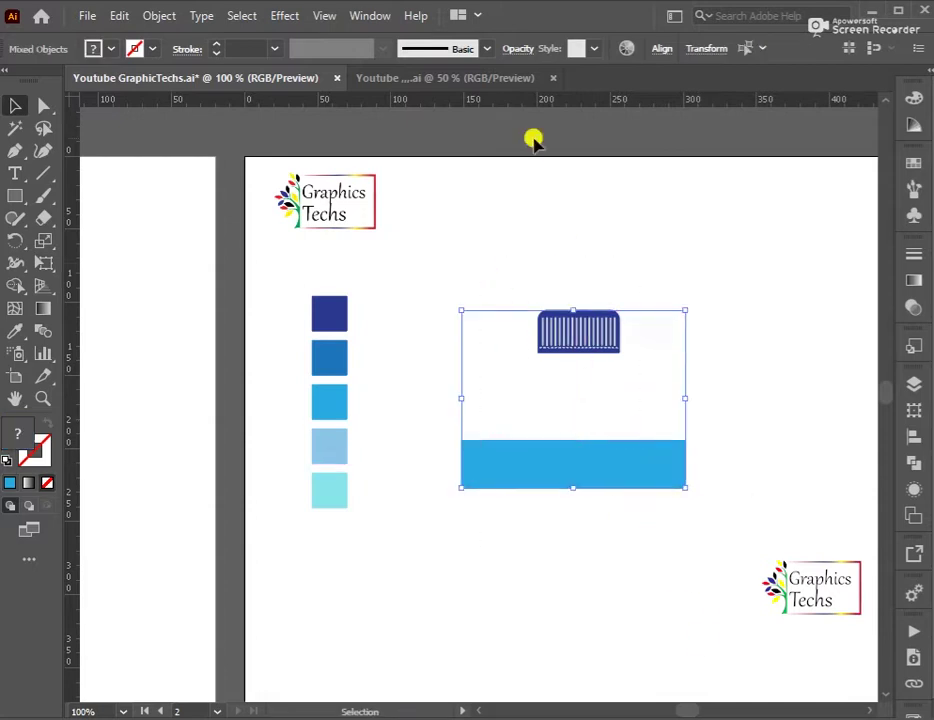
pyautogui.click(657, 52)
pyautogui.click(511, 98)
pyautogui.scroll(-1, 650, 455)
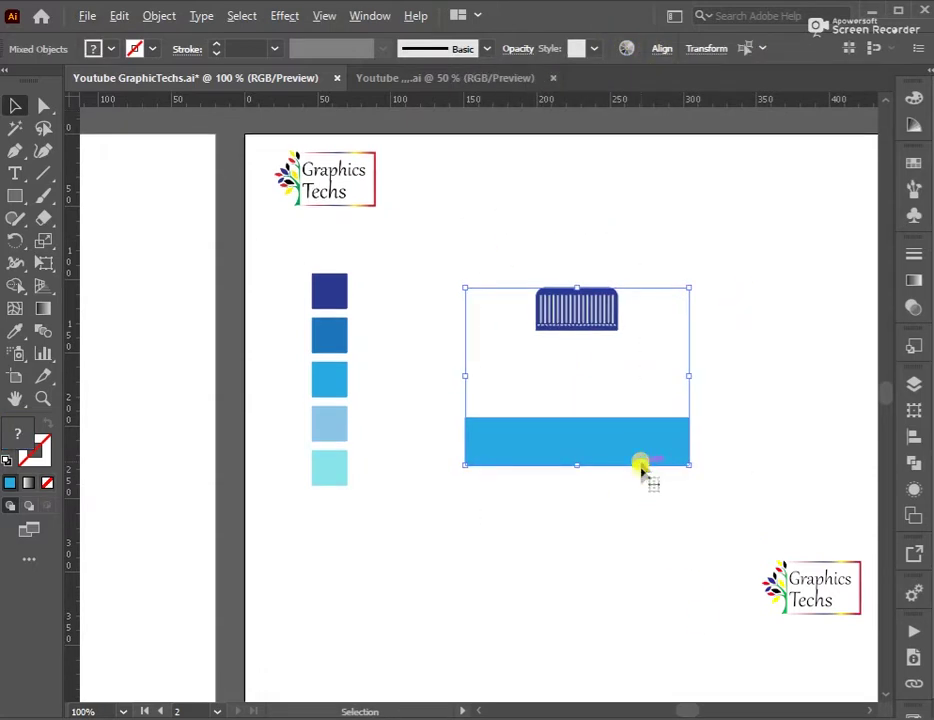
# - Make the blue rectangle taller and place a copy of it beneath
pyautogui.click(638, 510)
pyautogui.click(571, 435)
pyautogui.moveTo(571, 415); pyautogui.dragTo(571, 395)
pyautogui.moveTo(584, 438)
pyautogui.mouseDown()
pyautogui.moveTo(590, 537)
pyautogui.moveTo(590, 508)
pyautogui.mouseUp()
# - Duplicate the thin strip downward with Ctrl+D and stretch the bottom piece into a taller base
pyautogui.hotkey('ctrl', '-')
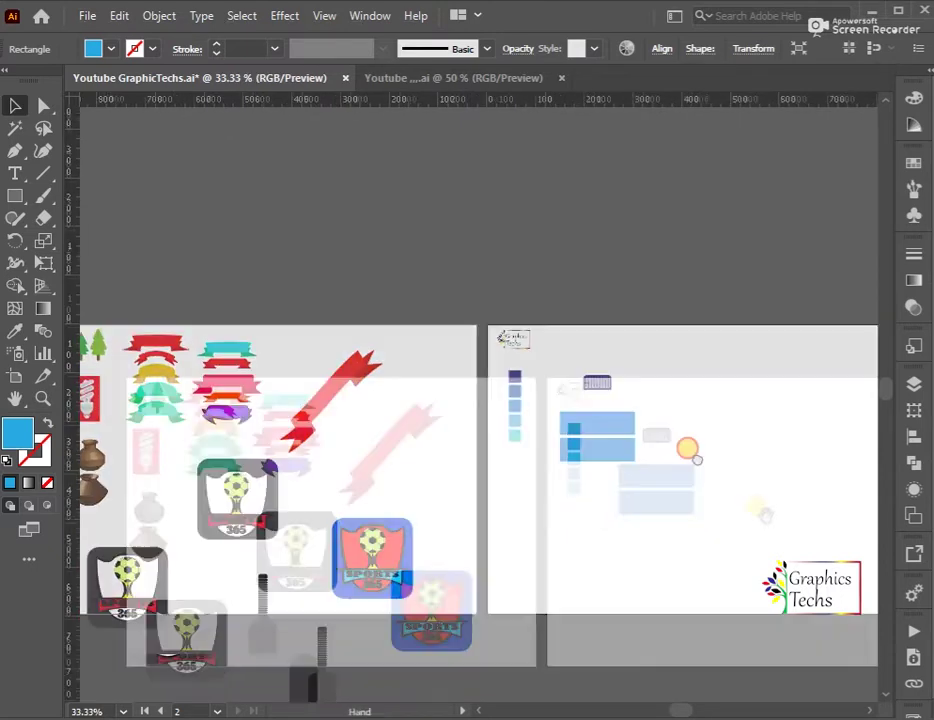
pyautogui.hotkey('ctrl', '+')
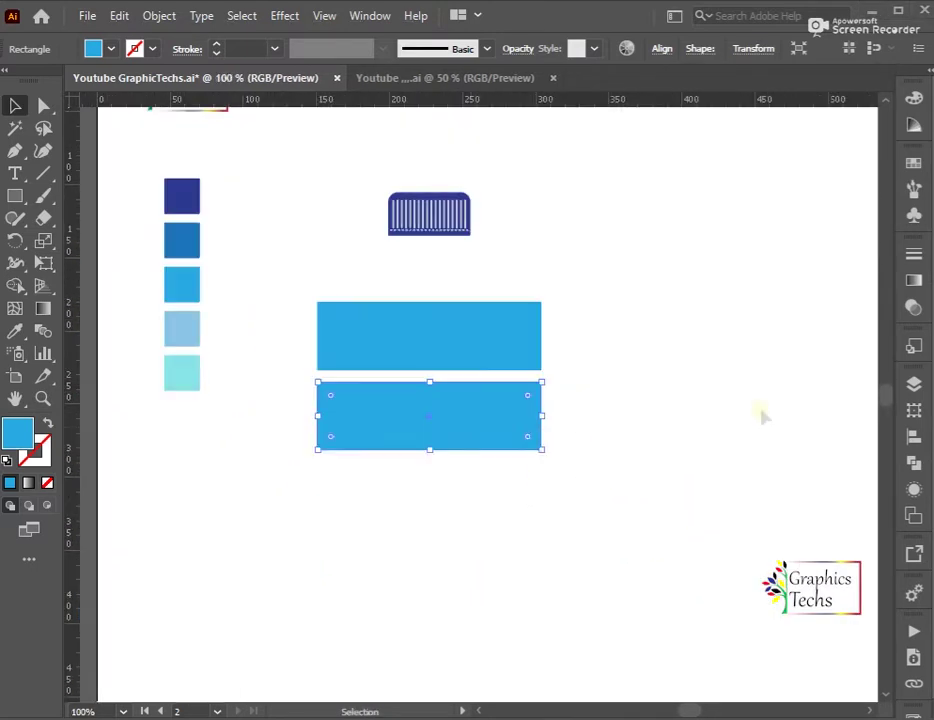
pyautogui.scroll(-3, 590, 340)
pyautogui.moveTo(429, 381)
pyautogui.mouseDown()
pyautogui.moveTo(429, 348)
pyautogui.moveTo(450, 382)
pyautogui.moveTo(428, 434)
pyautogui.mouseUp()
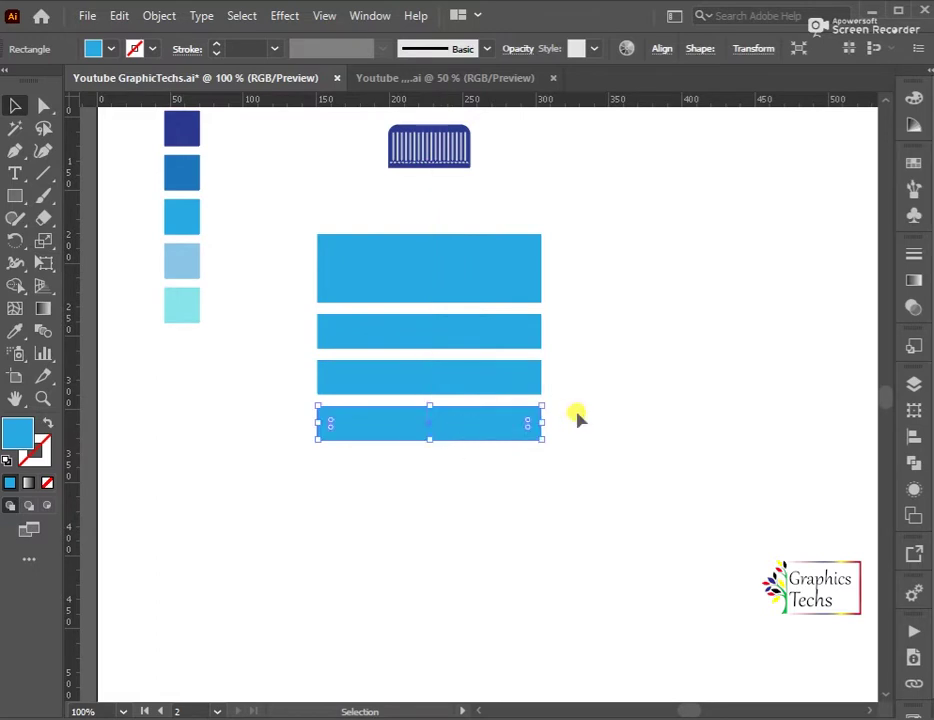
pyautogui.hotkey('ctrl', 'z')
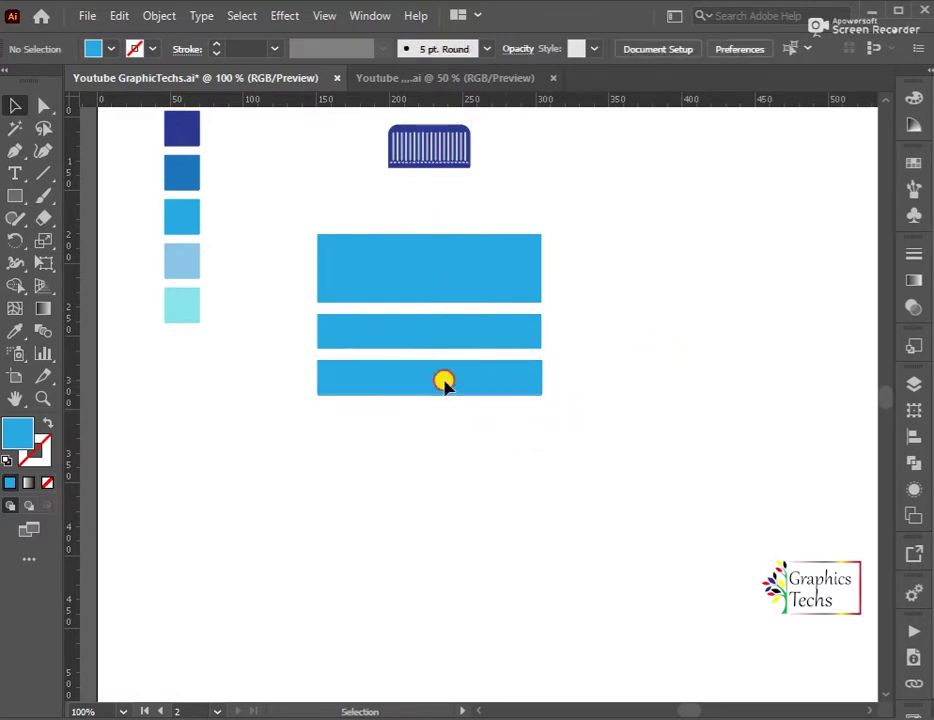
pyautogui.moveTo(442, 378); pyautogui.dragTo(442, 426)
pyautogui.hotkey('ctrl', 'd')
pyautogui.hotkey('ctrl', 'd')
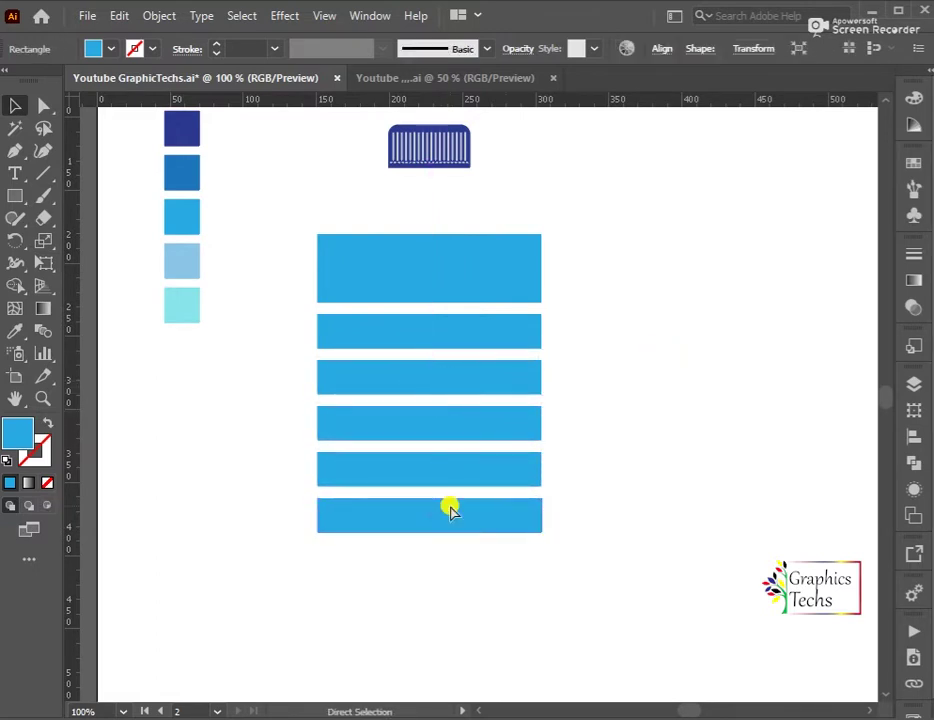
pyautogui.scroll(-2, 500, 480)
pyautogui.moveTo(429, 511); pyautogui.dragTo(429, 563)
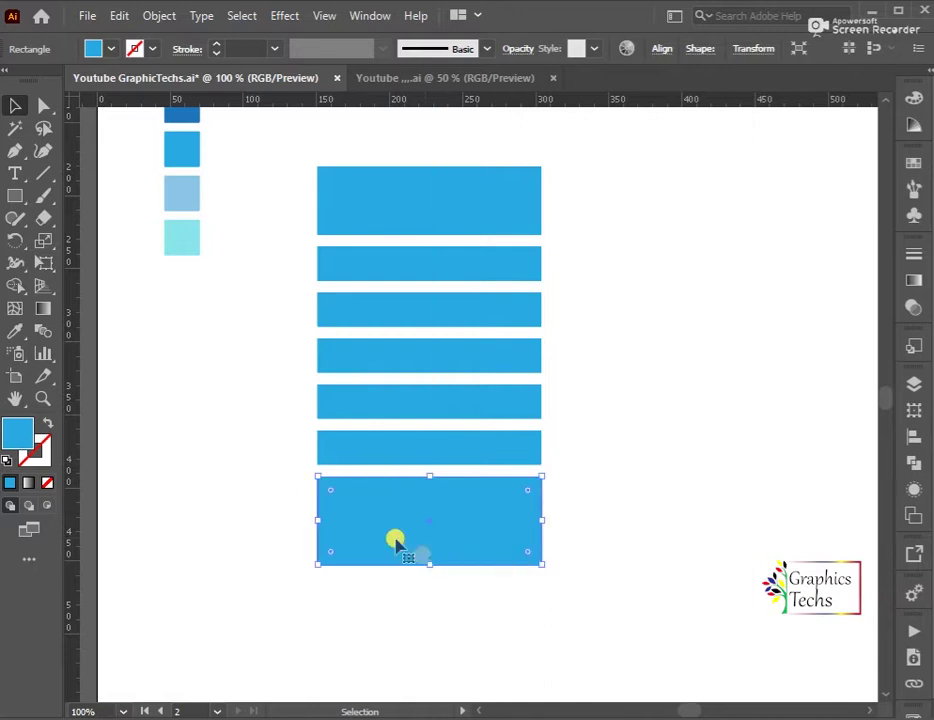
# - Round the corners of the base block and the top blue block
pyautogui.moveTo(525, 553); pyautogui.dragTo(521, 534)
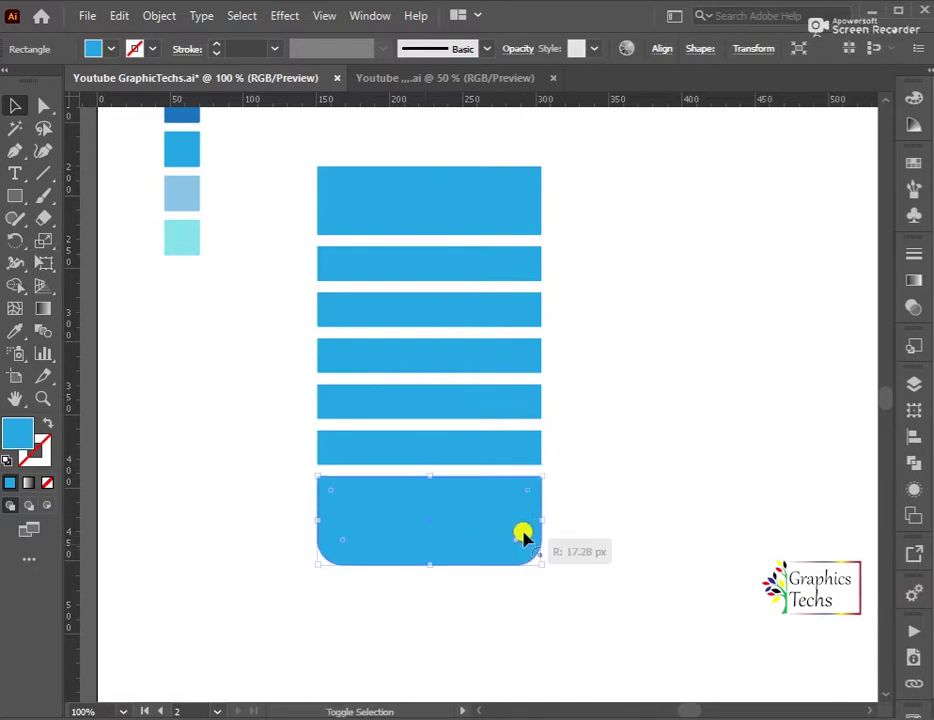
pyautogui.scroll(2, 402, 502)
pyautogui.click(393, 300)
pyautogui.moveTo(344, 290); pyautogui.dragTo(337, 296)
# - Toggle between anchor and whole-object selection to pick the second blue strip
pyautogui.click(490, 334)
pyautogui.click(15, 105)
pyautogui.click(518, 337)
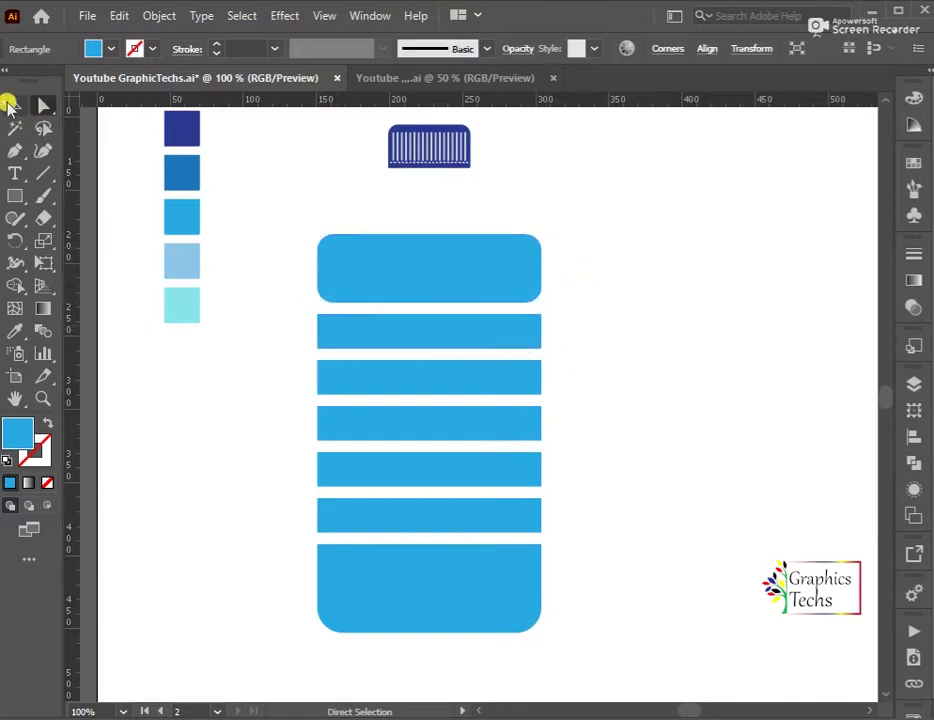
pyautogui.click(10, 106)
pyautogui.click(580, 314)
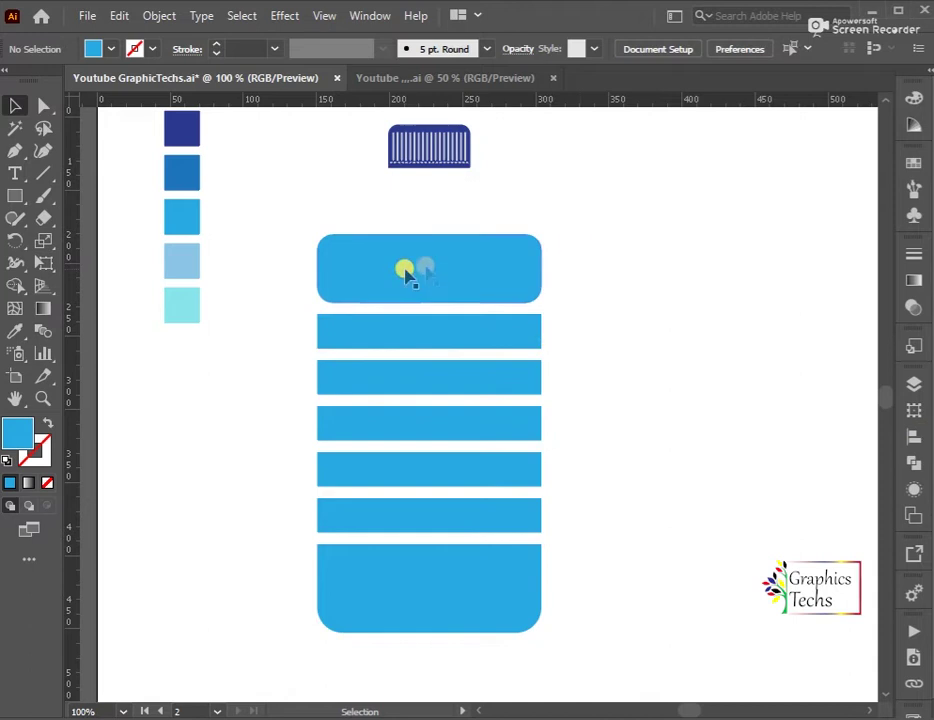
# - Round the second strip's corners, then select the third and fourth strips
pyautogui.click(389, 336)
pyautogui.scroll(1, 400, 337)
pyautogui.moveTo(308, 358)
pyautogui.mouseDown()
pyautogui.moveTo(291, 360)
pyautogui.moveTo(313, 333)
pyautogui.moveTo(311, 363)
pyautogui.mouseUp()
pyautogui.scroll(-2, 374, 375)
pyautogui.click(290, 342)
pyautogui.scroll(-1, 377, 325)
pyautogui.click(377, 330)
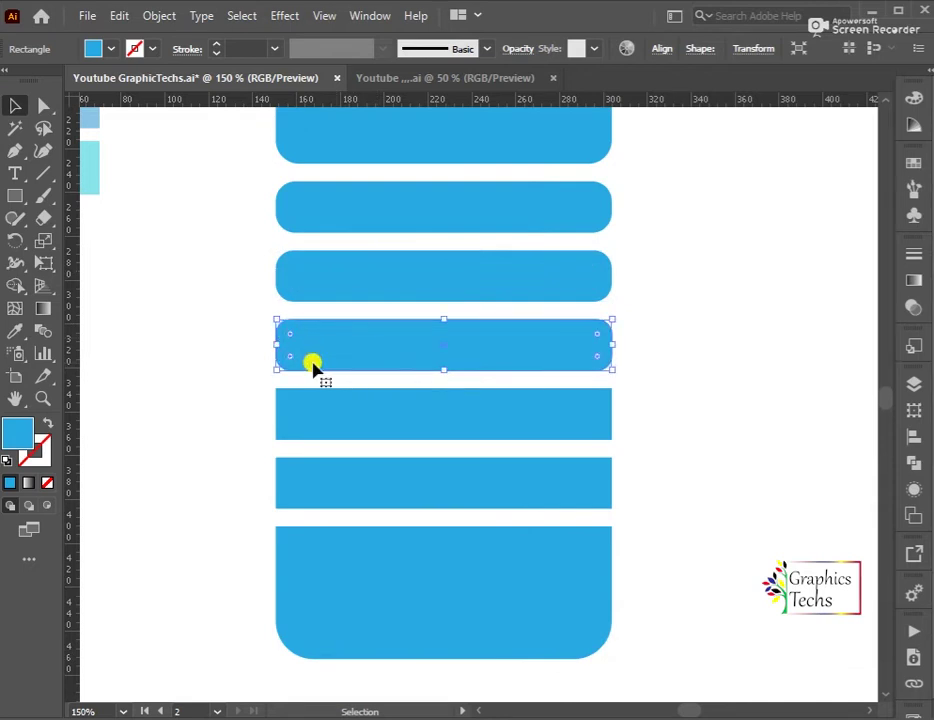
# - Select the five bands, group them, then ungroup them again
pyautogui.click(276, 208)
pyautogui.keyDown('shift'); pyautogui.click(296, 275); pyautogui.keyUp('shift')
pyautogui.keyDown('shift'); pyautogui.click(305, 345); pyautogui.keyUp('shift')
pyautogui.keyDown('shift'); pyautogui.click(311, 414); pyautogui.keyUp('shift')
pyautogui.keyDown('shift'); pyautogui.click(314, 477); pyautogui.keyUp('shift')
pyautogui.hotkey('ctrl', 'g')
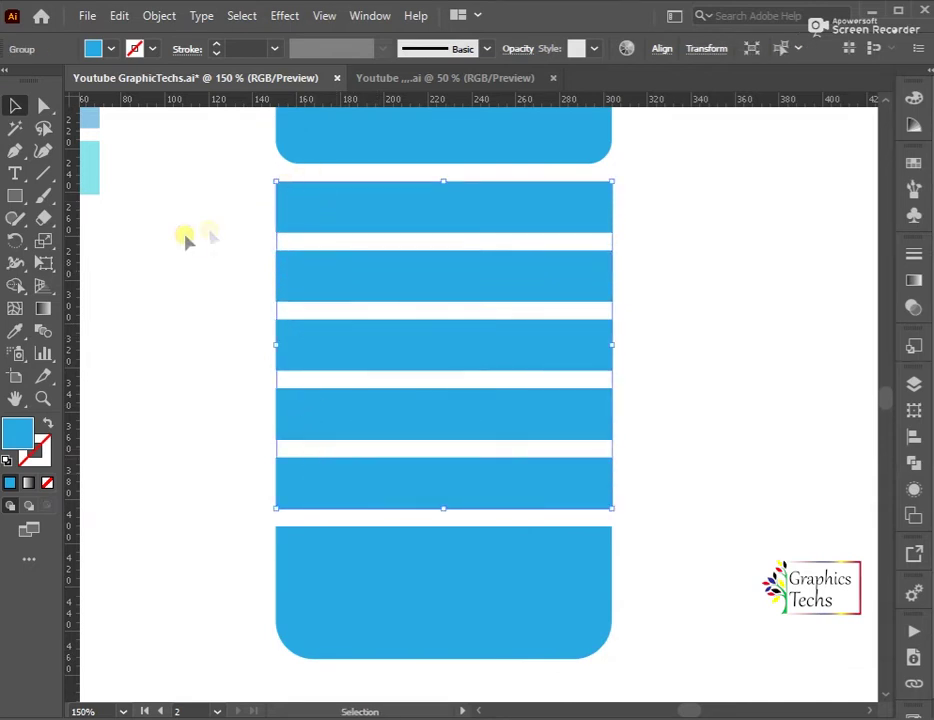
pyautogui.hotkey('ctrl', '-')
pyautogui.hotkey('ctrl', 'shift', 'g')
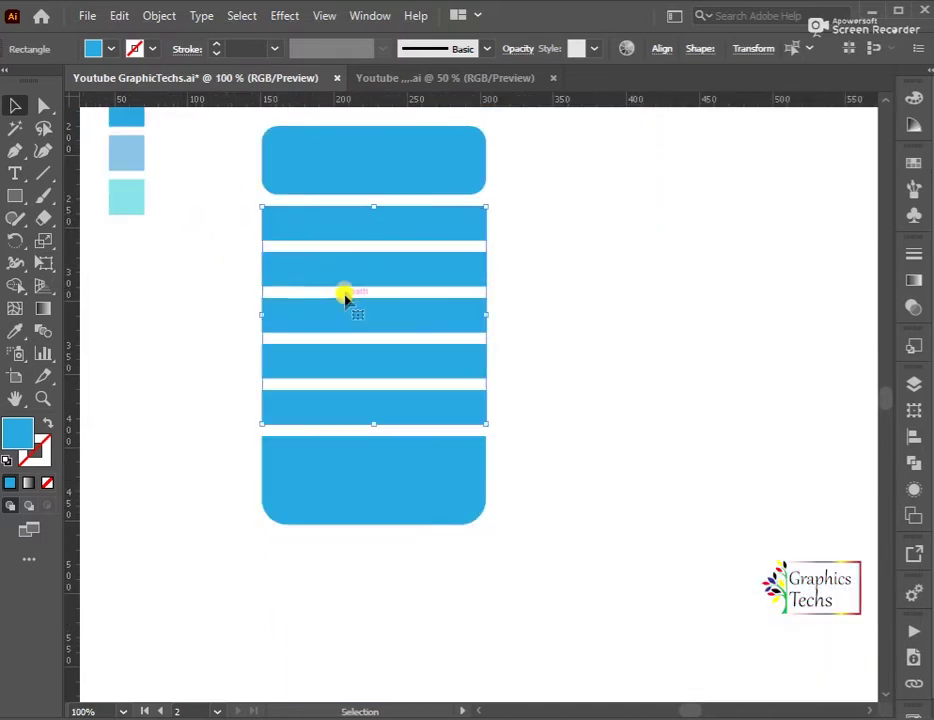
# - Round the corners of the top and second bands
pyautogui.click(285, 160)
pyautogui.moveTo(280, 147); pyautogui.dragTo(273, 142)
pyautogui.click(277, 229)
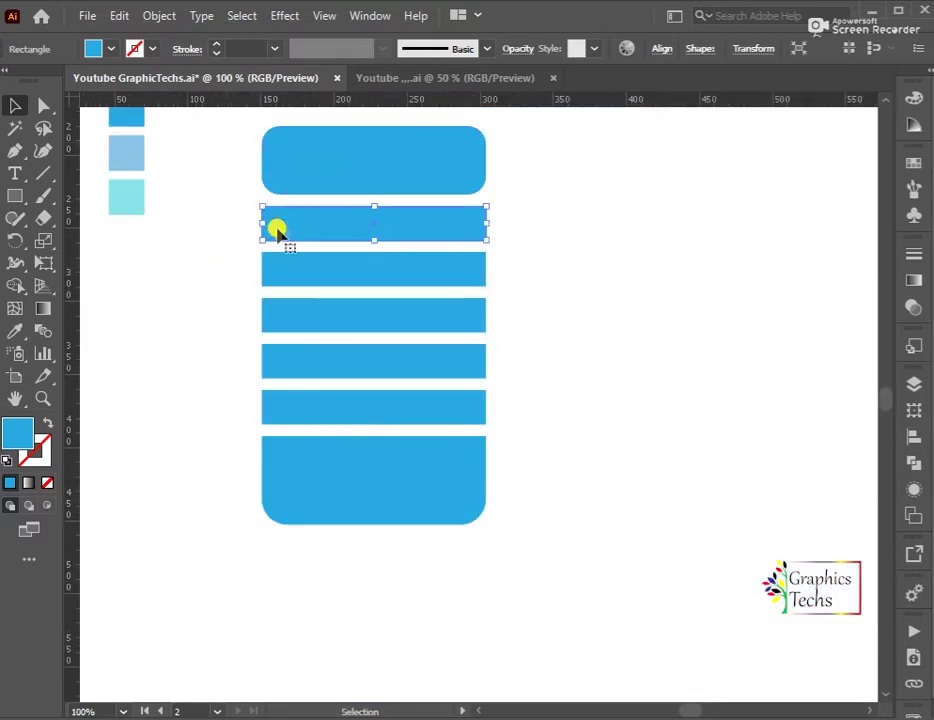
pyautogui.scroll(3, 270, 220)
pyautogui.moveTo(258, 206); pyautogui.dragTo(272, 214)
# - Round the ends of the third and fourth bands, redoing the third after undos
pyautogui.click(282, 370)
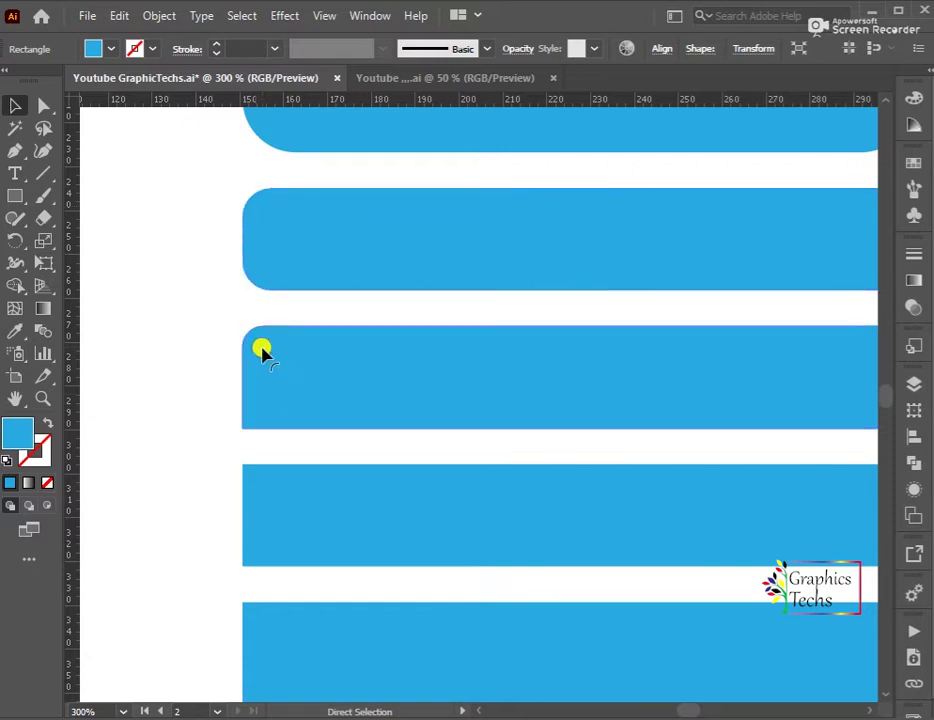
pyautogui.moveTo(258, 344)
pyautogui.mouseDown()
pyautogui.moveTo(268, 358)
pyautogui.moveTo(265, 388)
pyautogui.mouseUp()
pyautogui.hotkey('ctrl', 'z')
pyautogui.click(260, 365)
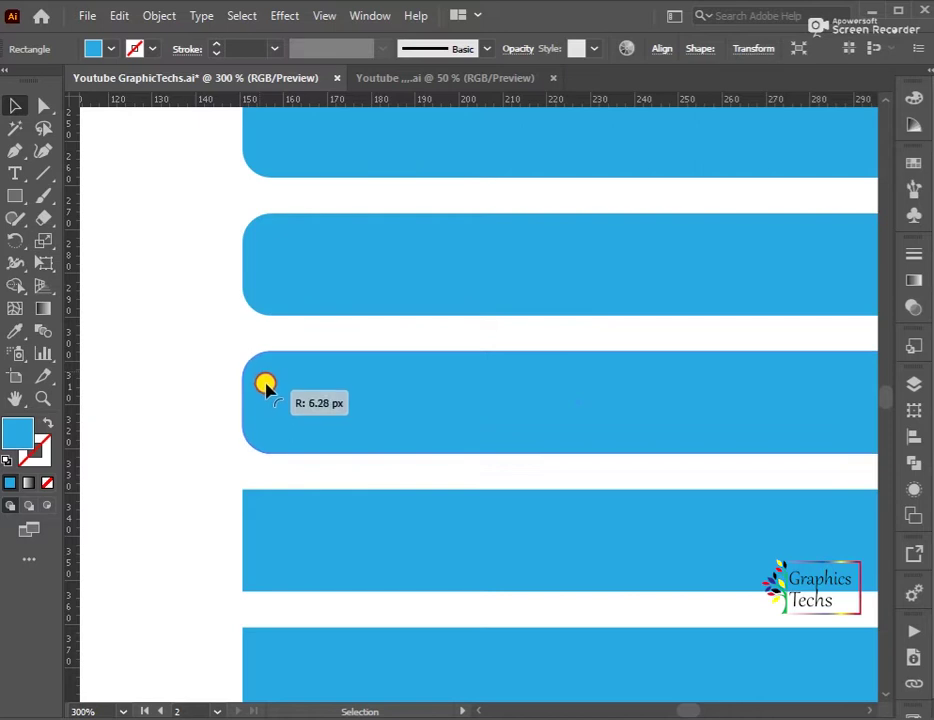
pyautogui.hotkey('ctrl', 'z')
pyautogui.moveTo(258, 420); pyautogui.dragTo(267, 431)
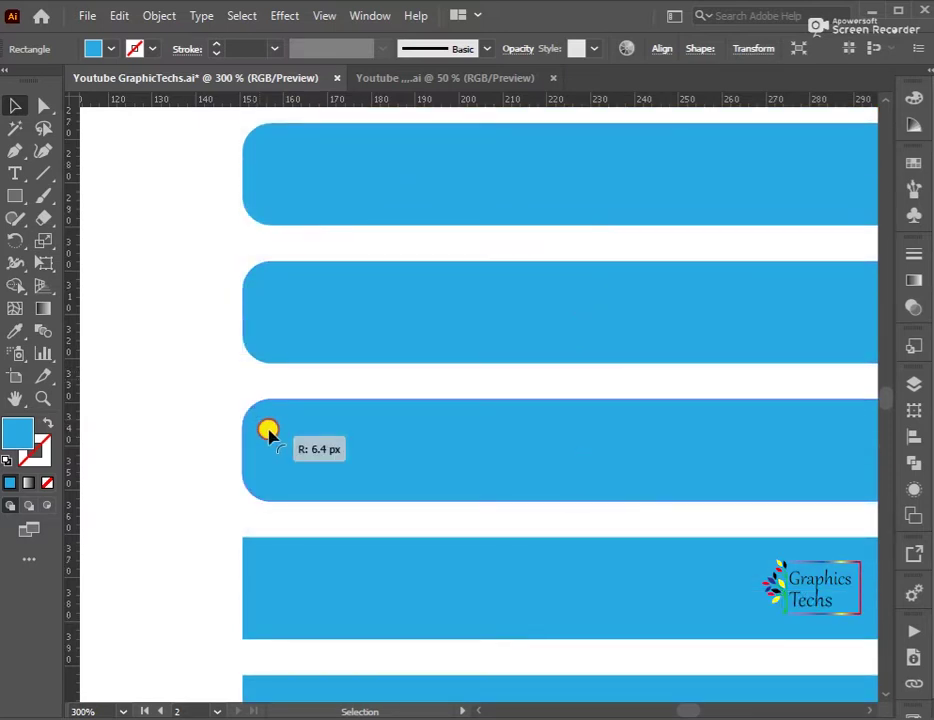
pyautogui.scroll(-2, 271, 431)
pyautogui.click(254, 484)
pyautogui.moveTo(254, 484); pyautogui.dragTo(270, 500)
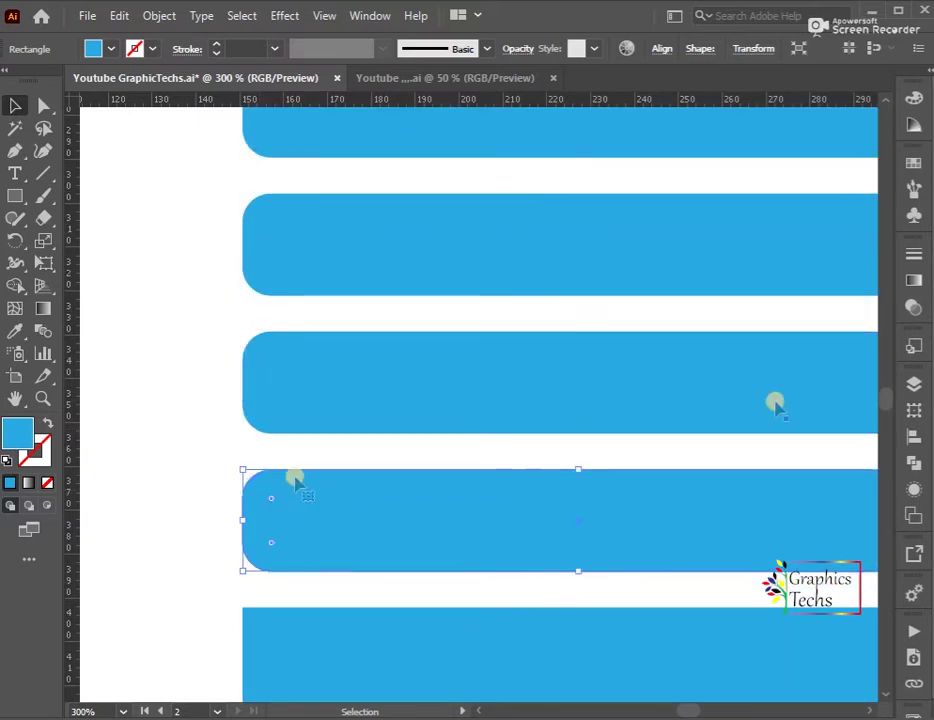
pyautogui.hotkey('ctrl', 'shift', 'a')
pyautogui.hotkey('ctrl', '0')
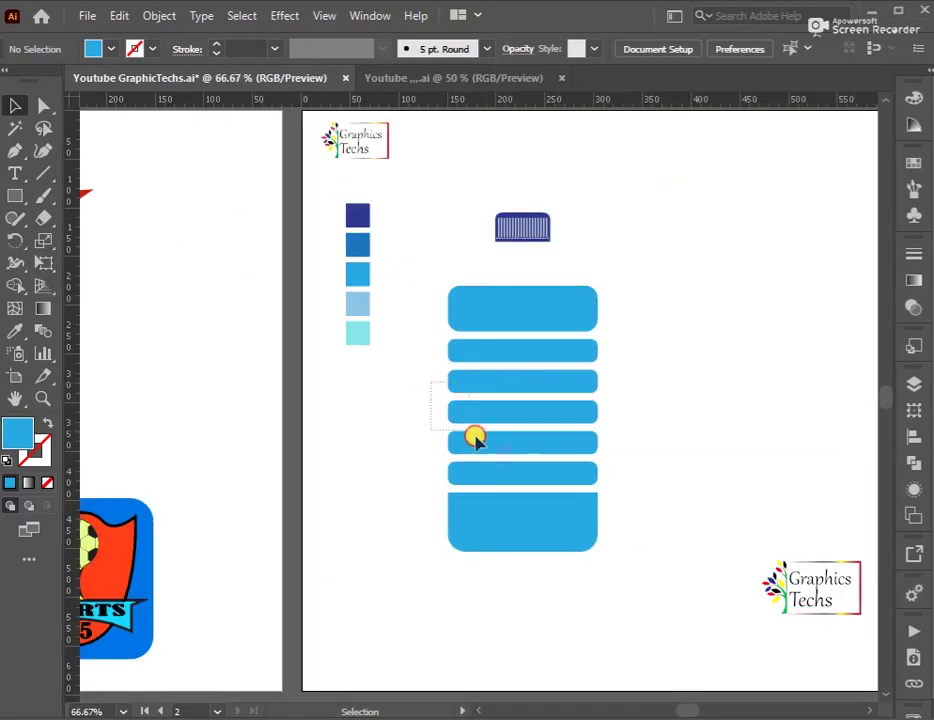
# - Delete the four extra bands and duplicate the remaining band downward twice with Ctrl+D
pyautogui.moveTo(475, 437); pyautogui.dragTo(565, 484)
pyautogui.press('Delete')
pyautogui.click(530, 352)
pyautogui.moveTo(530, 352); pyautogui.dragTo(530, 383)
pyautogui.hotkey('ctrl', 'd')
pyautogui.hotkey('ctrl', 'd')
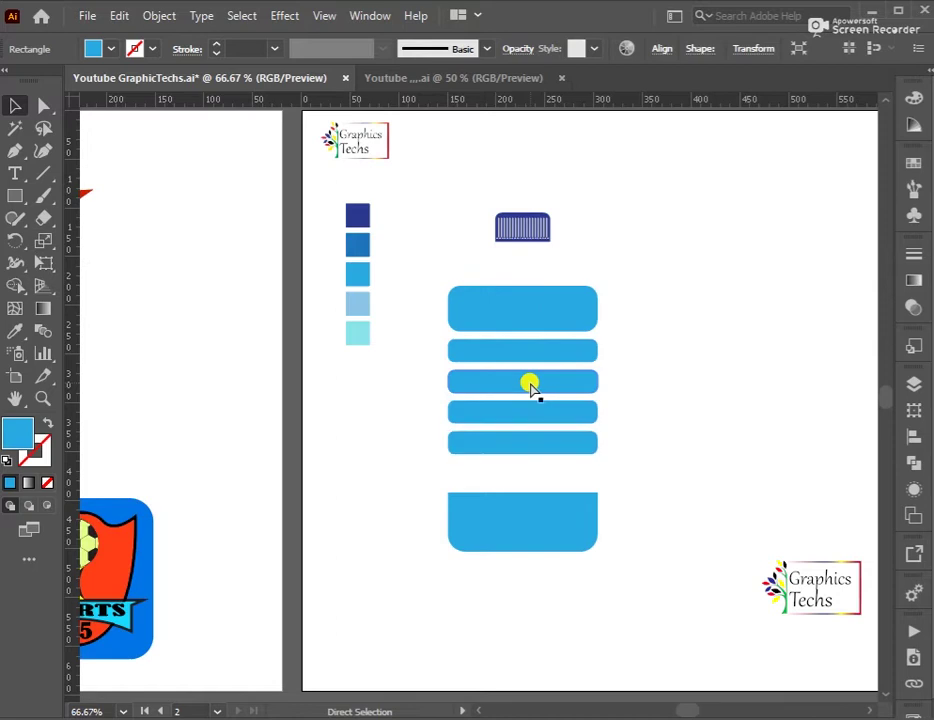
pyautogui.hotkey('ctrl', 'd')
# - Adjust the corner rounding of the bottom body piece
pyautogui.click(548, 538)
pyautogui.scroll(3, 548, 538)
pyautogui.scroll(1, 478, 455)
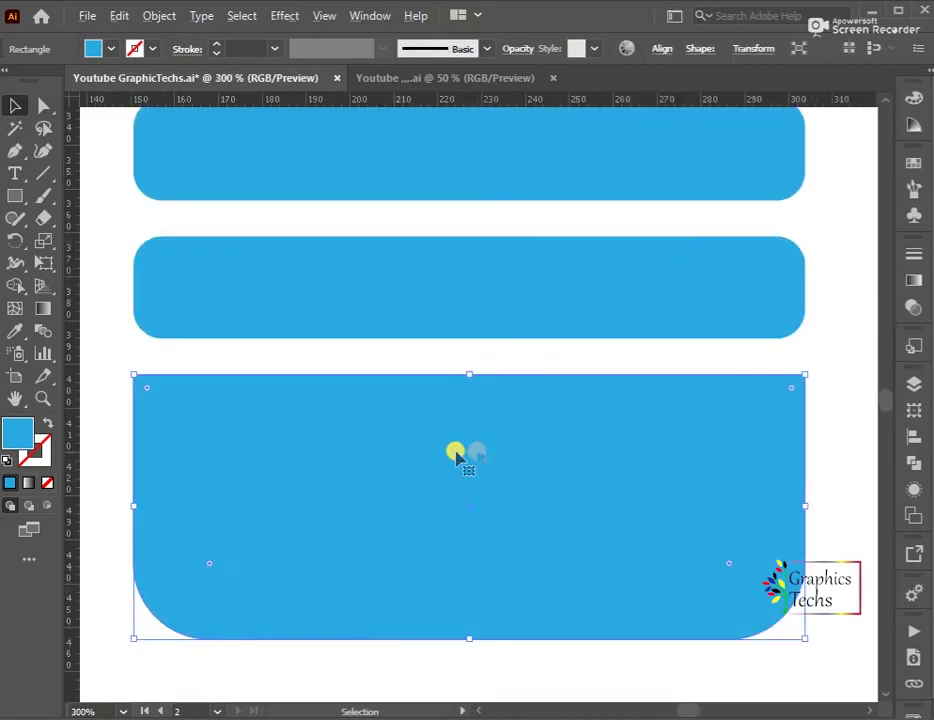
pyautogui.scroll(2, 406, 490)
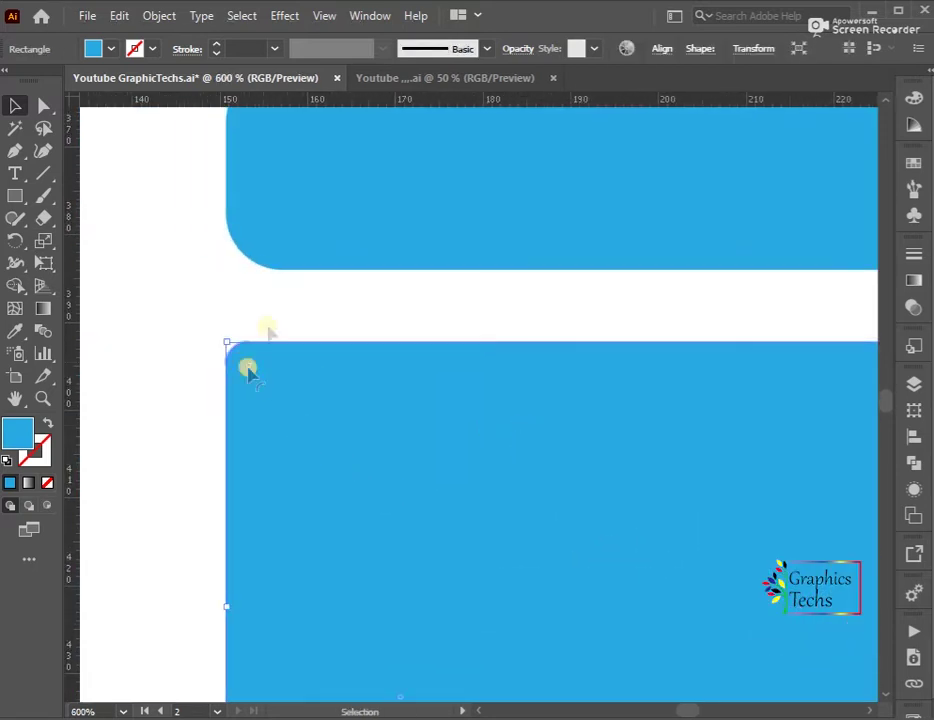
pyautogui.moveTo(246, 372); pyautogui.dragTo(262, 388)
pyautogui.scroll(2, 277, 313)
pyautogui.scroll(-4, 427, 202)
pyautogui.scroll(2, 396, 250)
pyautogui.scroll(3, 338, 224)
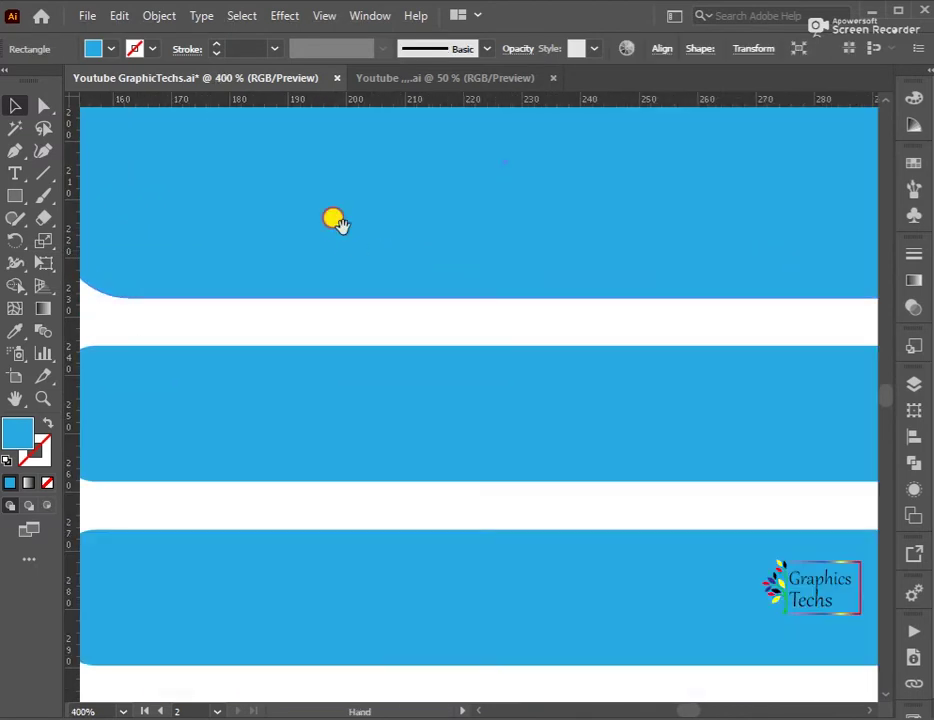
pyautogui.scroll(-2, 357, 361)
# - Square off the top piece's bottom corners and enlarge its top corner rounding
pyautogui.click(357, 361)
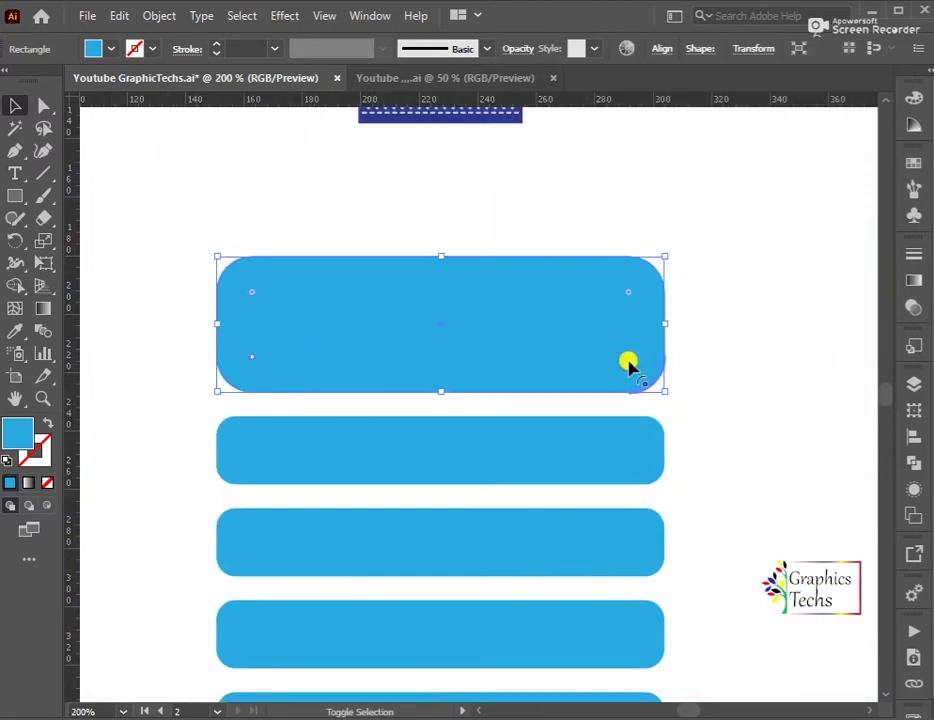
pyautogui.moveTo(628, 367); pyautogui.dragTo(645, 379)
pyautogui.click(628, 297)
pyautogui.moveTo(250, 293); pyautogui.dragTo(267, 319)
pyautogui.click(600, 173)
# - Draw a dark blue rectangle over the banded body
pyautogui.click(12, 199)
pyautogui.press('v')
pyautogui.scroll(-3, 377, 240)
pyautogui.scroll(-2, 374, 263)
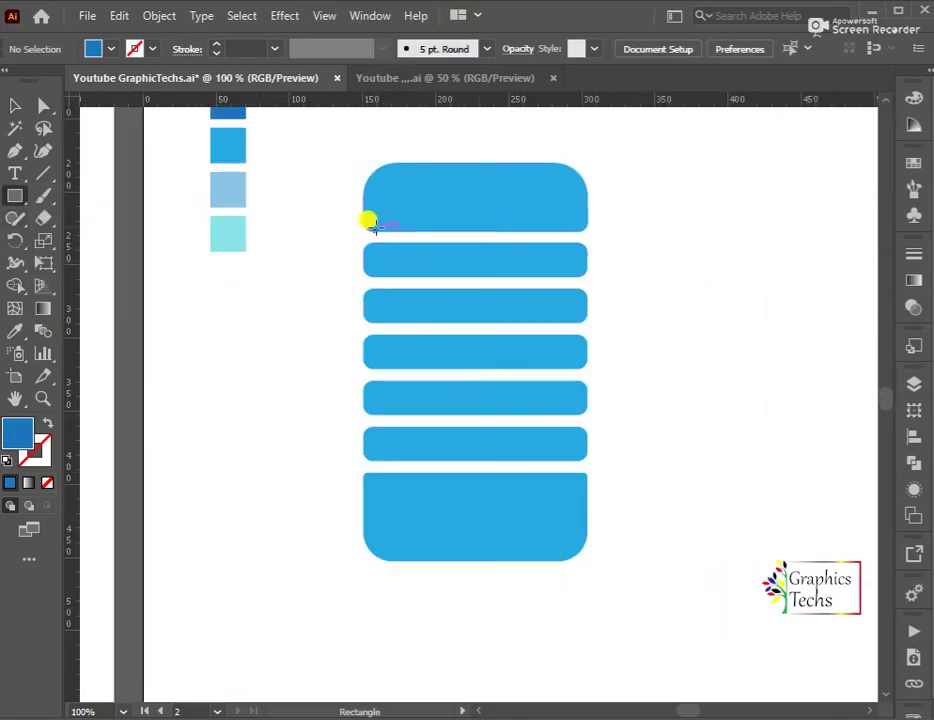
pyautogui.moveTo(368, 222); pyautogui.dragTo(573, 476)
# - Send the dark rectangle to the back behind the bands
pyautogui.click(15, 106)
pyautogui.rightClick(490, 286)
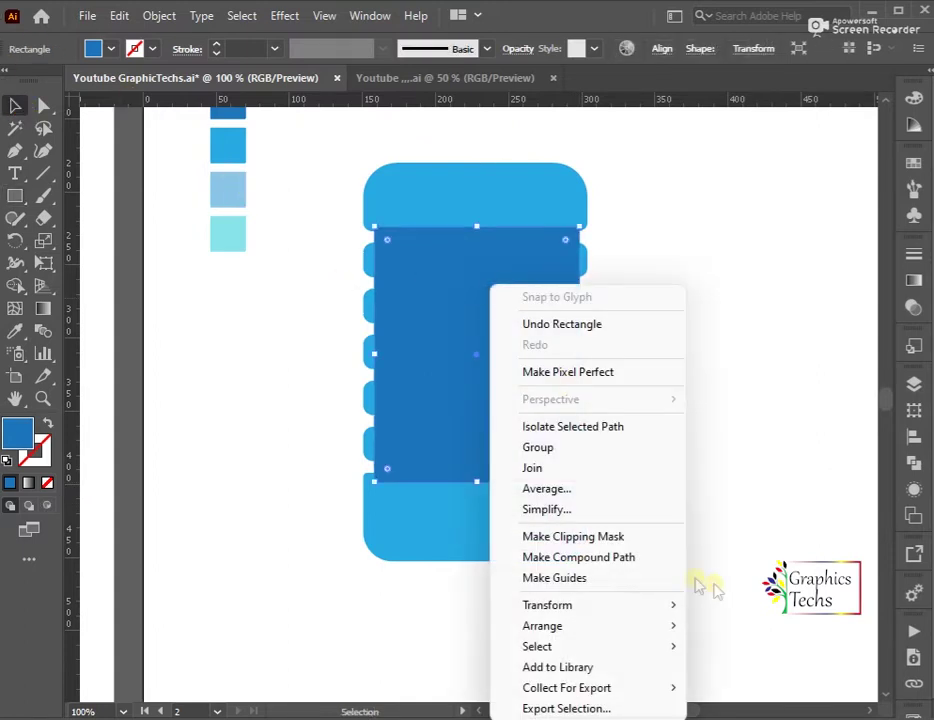
pyautogui.click(750, 627)
pyautogui.click(336, 232)
pyautogui.moveTo(336, 232); pyautogui.dragTo(450, 280)
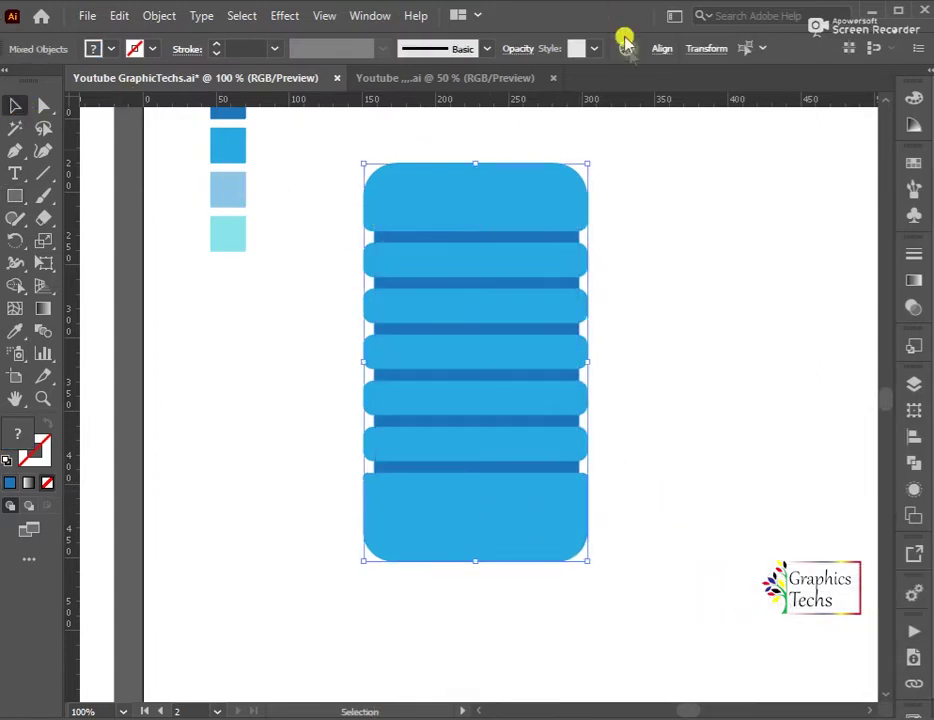
pyautogui.click(662, 48)
pyautogui.click(703, 314)
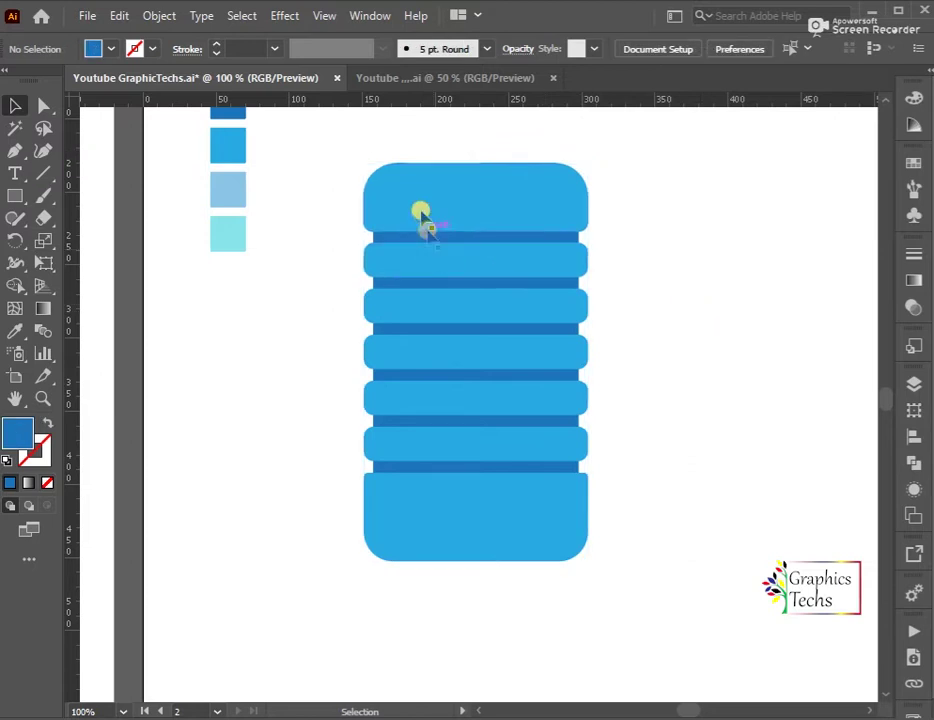
# - Ungroup the bottle body shapes
pyautogui.moveTo(385, 328); pyautogui.dragTo(463, 507)
pyautogui.click(661, 317)
pyautogui.scroll(3, 573, 365)
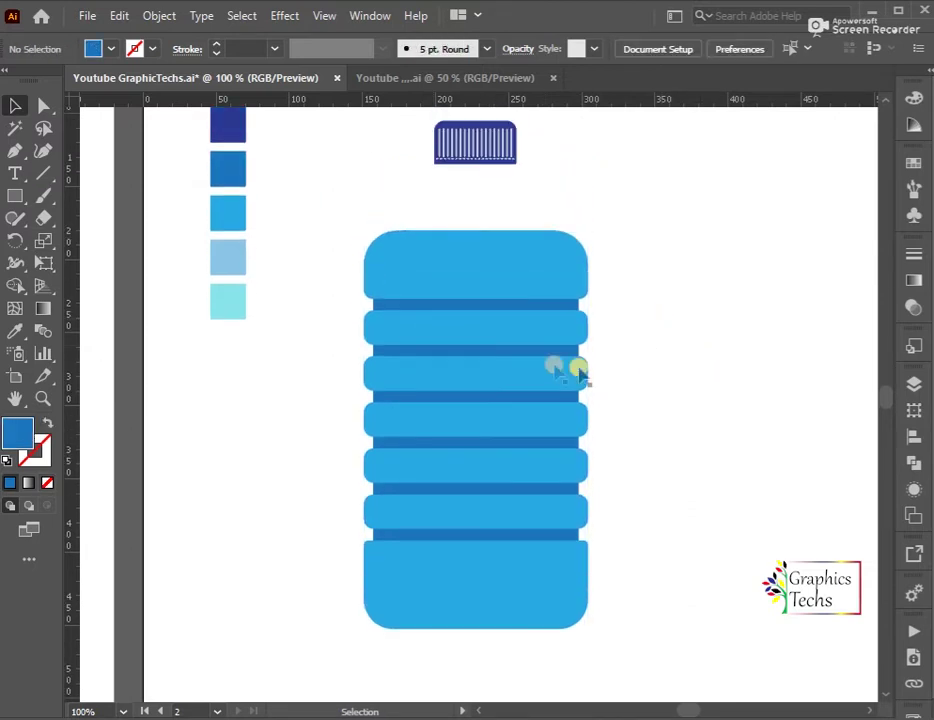
pyautogui.click(545, 348)
pyautogui.rightClick(545, 348)
pyautogui.click(611, 507)
pyautogui.click(588, 425)
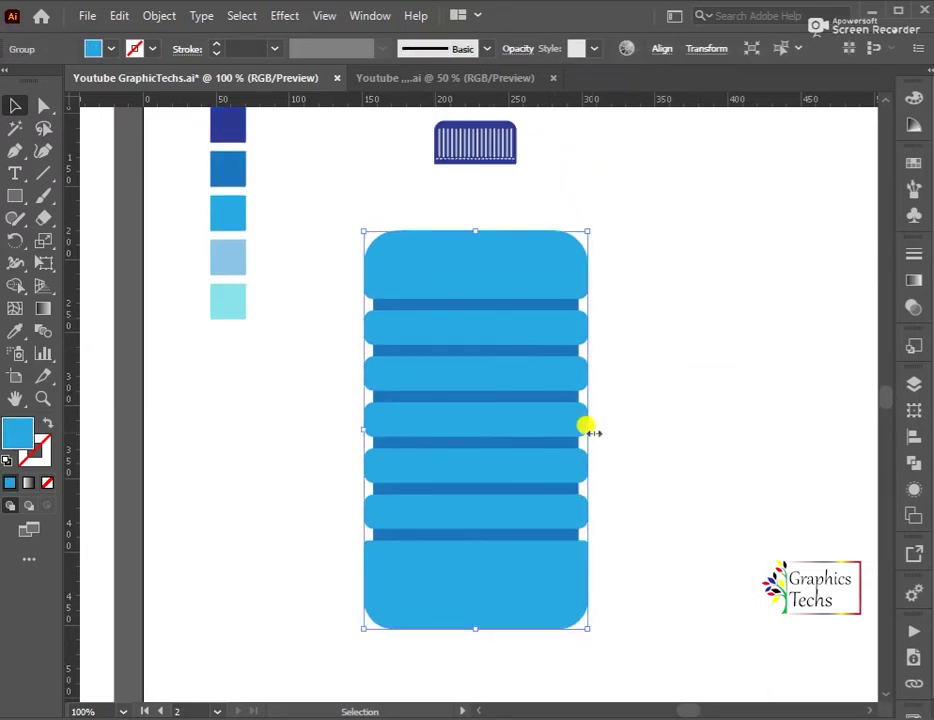
pyautogui.scroll(1, 595, 430)
pyautogui.scroll(1, 595, 430)
# - Resize the dark backing rectangle so it sits inside the bands as stripes
pyautogui.click(575, 515)
pyautogui.moveTo(557, 484); pyautogui.dragTo(569, 487)
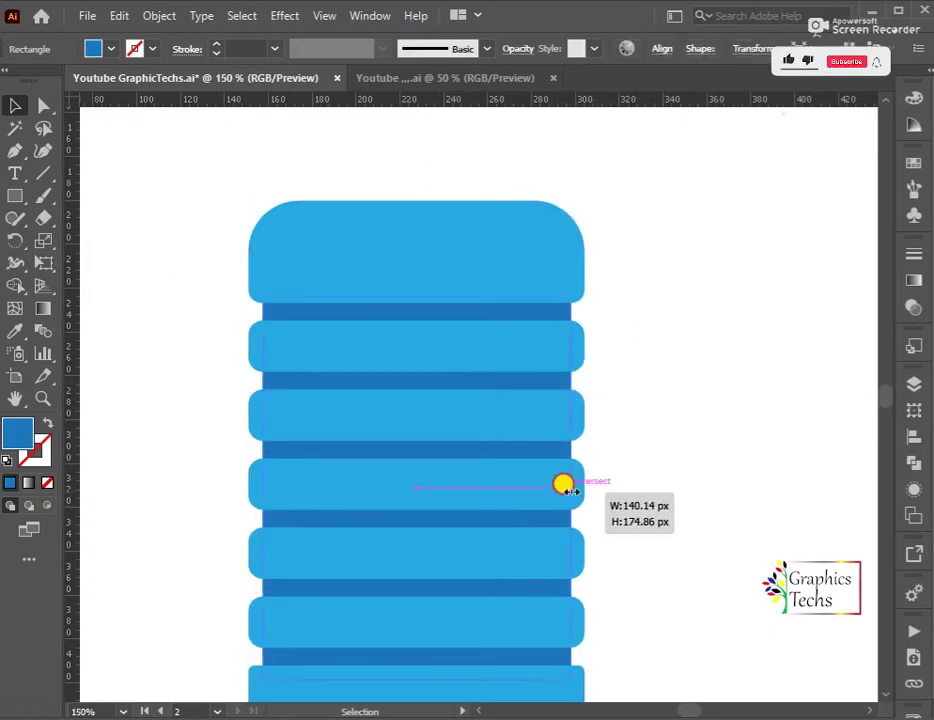
pyautogui.click(627, 417)
pyautogui.scroll(-1, 350, 323)
pyautogui.moveTo(350, 323); pyautogui.dragTo(453, 415)
pyautogui.rightClick(453, 415)
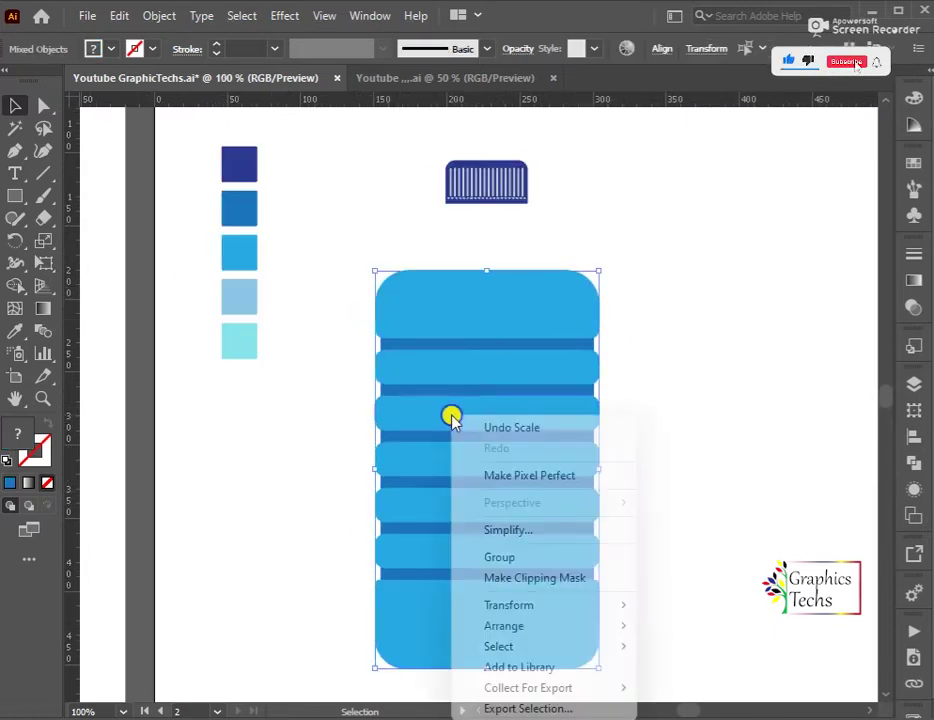
pyautogui.click(519, 557)
# - Group the cap together with the bottle body
pyautogui.scroll(2, 559, 329)
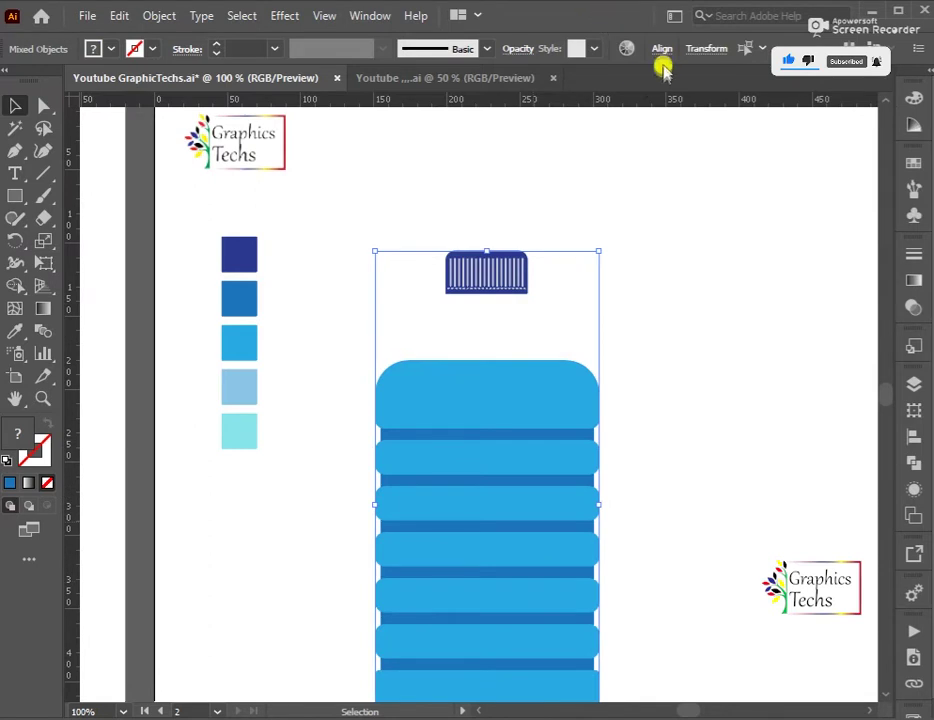
pyautogui.moveTo(462, 205); pyautogui.dragTo(511, 256)
pyautogui.rightClick(511, 256)
pyautogui.click(569, 455)
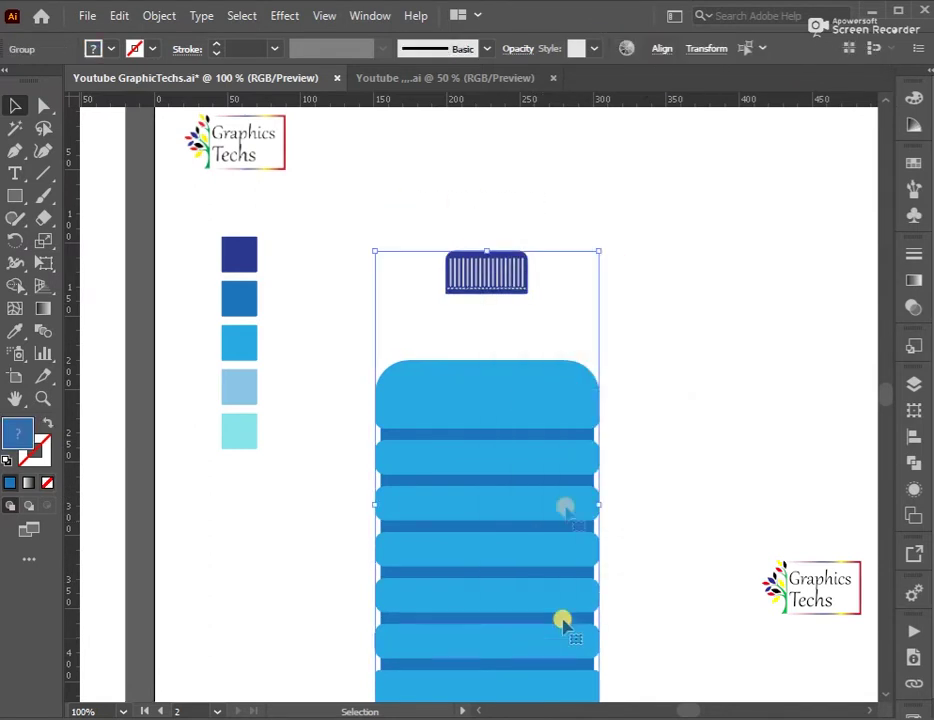
pyautogui.click(657, 49)
pyautogui.click(515, 102)
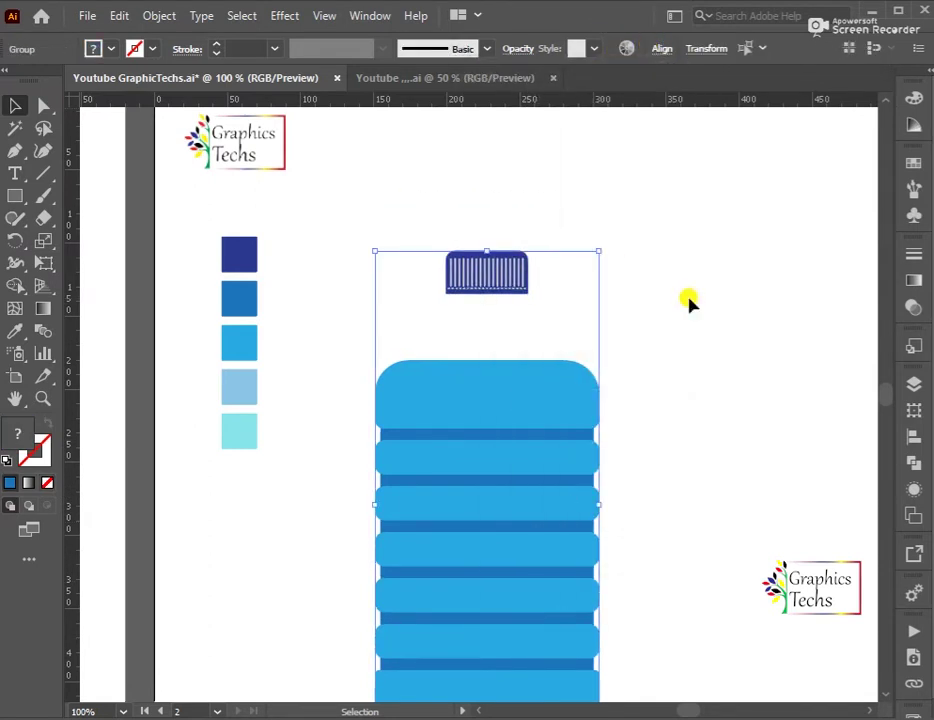
pyautogui.click(670, 305)
pyautogui.scroll(-1, 653, 309)
pyautogui.press('p')
pyautogui.keyDown('alt'); pyautogui.scroll(5, 536, 252); pyautogui.keyUp('alt')
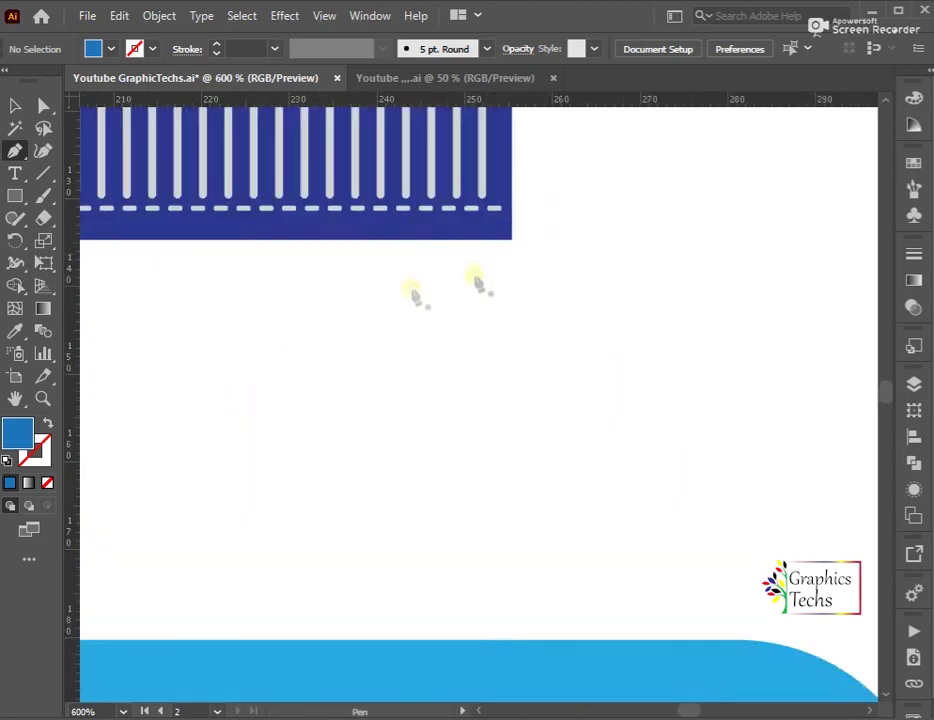
# - Ungroup the ribbed cap to free its white ribs and dashes group
pyautogui.press('m')
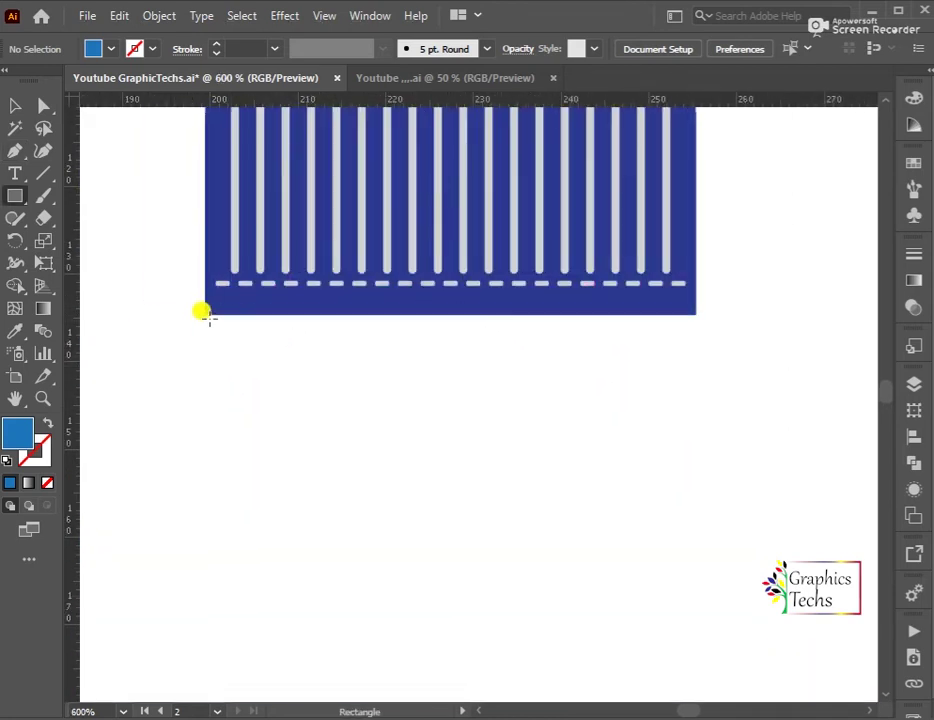
pyautogui.press('v')
pyautogui.rightClick(510, 285)
pyautogui.click(565, 440)
pyautogui.click(552, 367)
pyautogui.rightClick(486, 285)
pyautogui.click(525, 444)
pyautogui.rightClick(470, 298)
pyautogui.click(525, 457)
pyautogui.click(600, 381)
pyautogui.click(472, 288)
pyautogui.rightClick(472, 288)
pyautogui.click(527, 500)
# - Move the dashed row below the navy cap and make the dashes taller
pyautogui.moveTo(500, 285); pyautogui.dragTo(500, 342)
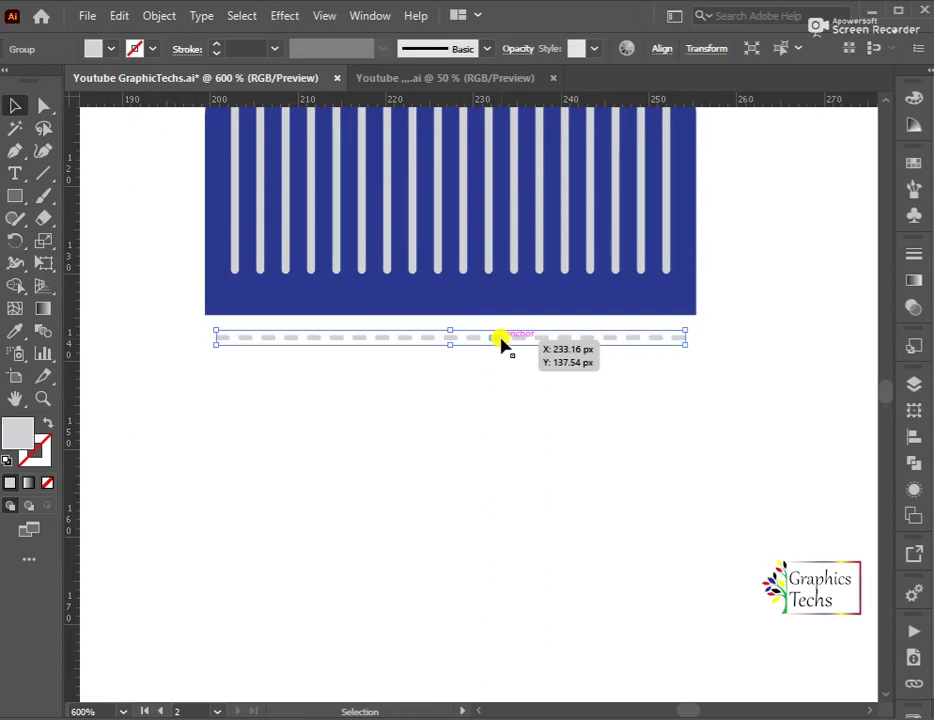
pyautogui.scroll(3, 500, 342)
pyautogui.moveTo(368, 328)
pyautogui.mouseDown()
pyautogui.moveTo(359, 308)
pyautogui.moveTo(370, 240)
pyautogui.mouseUp()
pyautogui.click(396, 392)
pyautogui.scroll(-2, 470, 380)
# - Draw a bar across the cap's bottom in the cap's navy and move it below
pyautogui.press('m')
pyautogui.moveTo(178, 367); pyautogui.dragTo(833, 318)
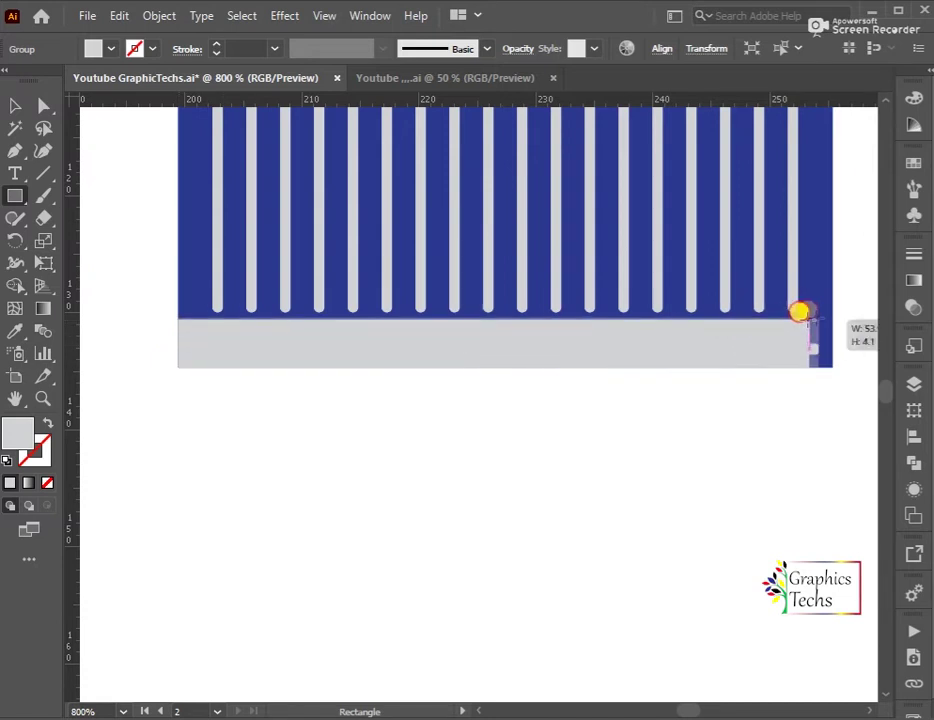
pyautogui.press('i')
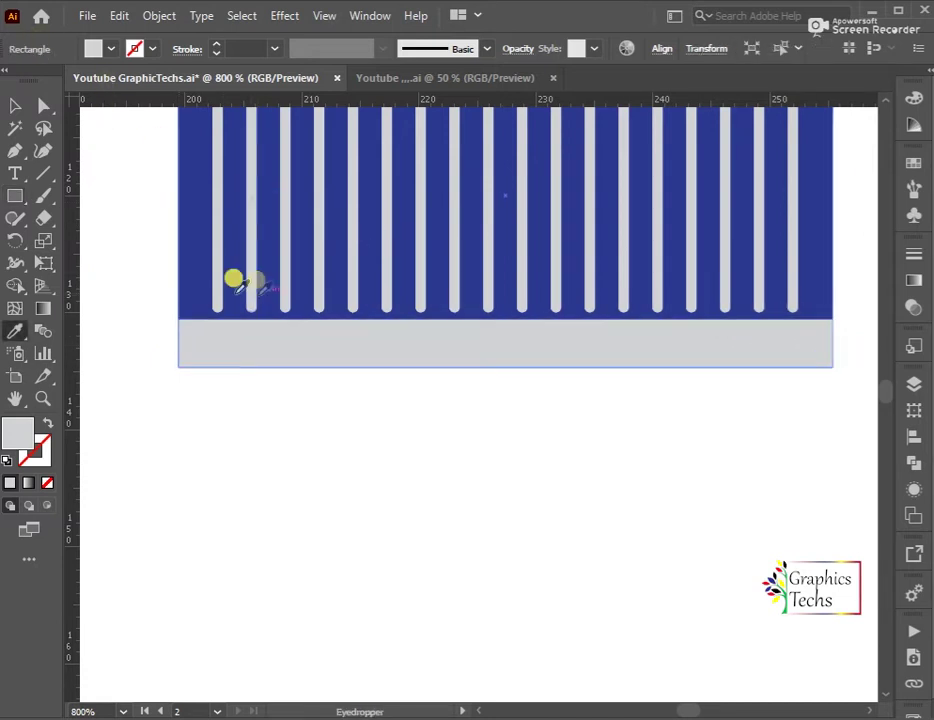
pyautogui.click(254, 277)
pyautogui.click(15, 105)
pyautogui.moveTo(497, 357); pyautogui.dragTo(500, 440)
# - Bring the dashes in front of the bar, centred horizontally and vertically on it
pyautogui.moveTo(502, 350); pyautogui.dragTo(495, 446)
pyautogui.rightClick(495, 446)
pyautogui.click(727, 355)
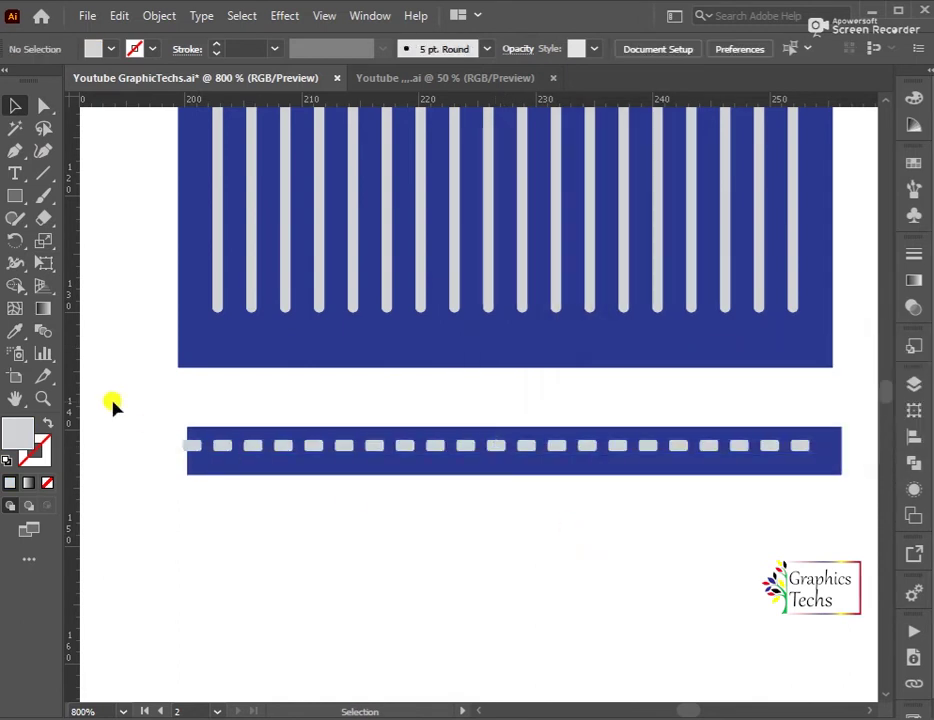
pyautogui.moveTo(113, 402); pyautogui.dragTo(280, 500)
pyautogui.click(652, 50)
pyautogui.click(494, 94)
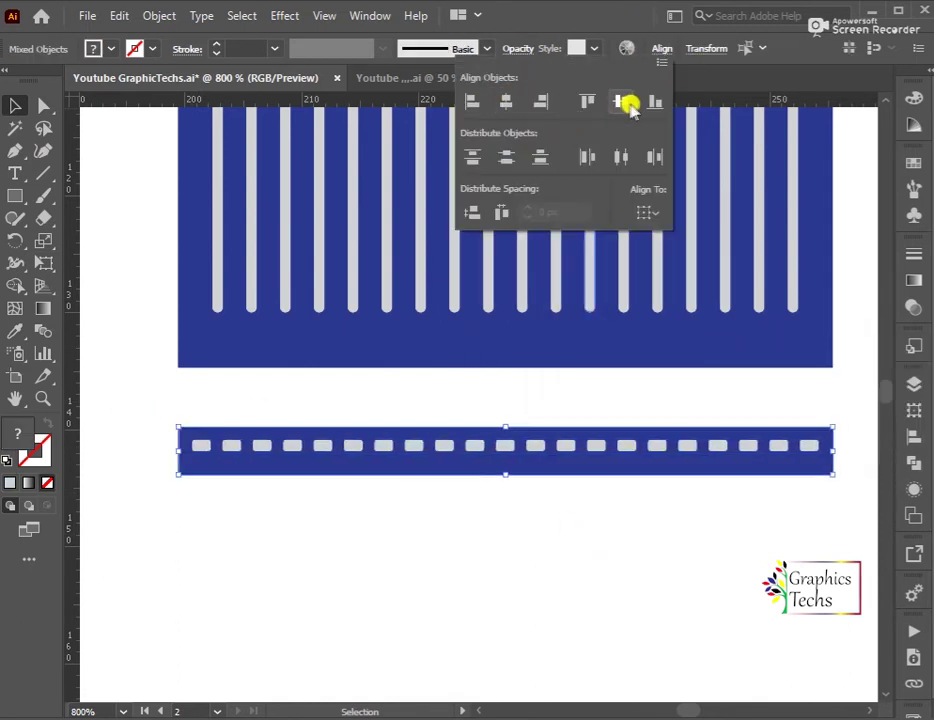
pyautogui.click(625, 100)
pyautogui.hotkey('ctrl', 'shift', 'a')
# - Colour the bar with the dark navy swatch and group it with its dashes
pyautogui.click(580, 432)
pyautogui.click(913, 162)
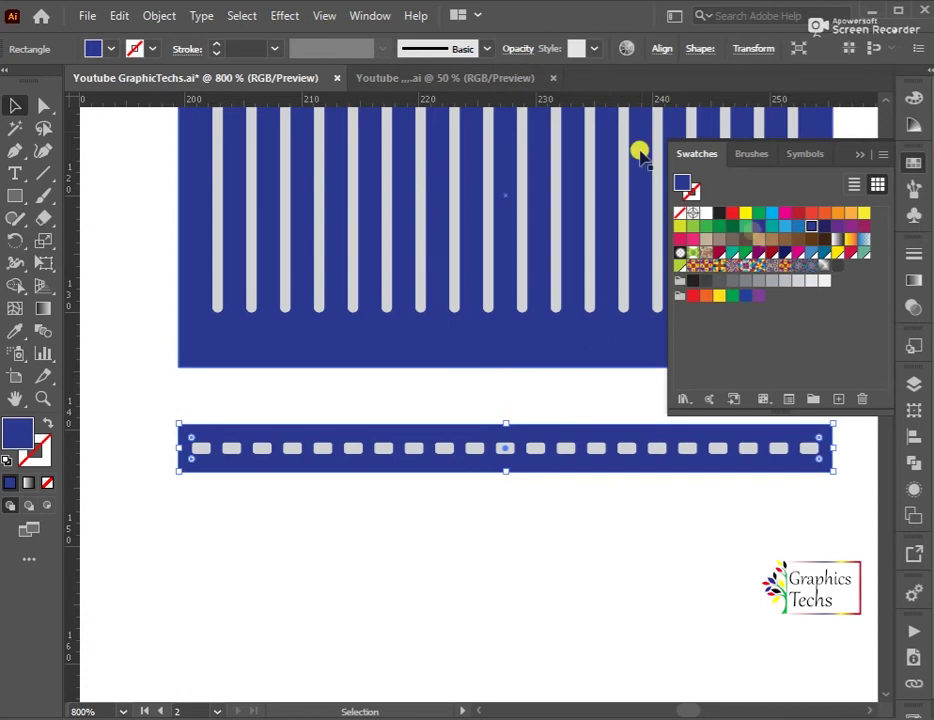
pyautogui.click(811, 226)
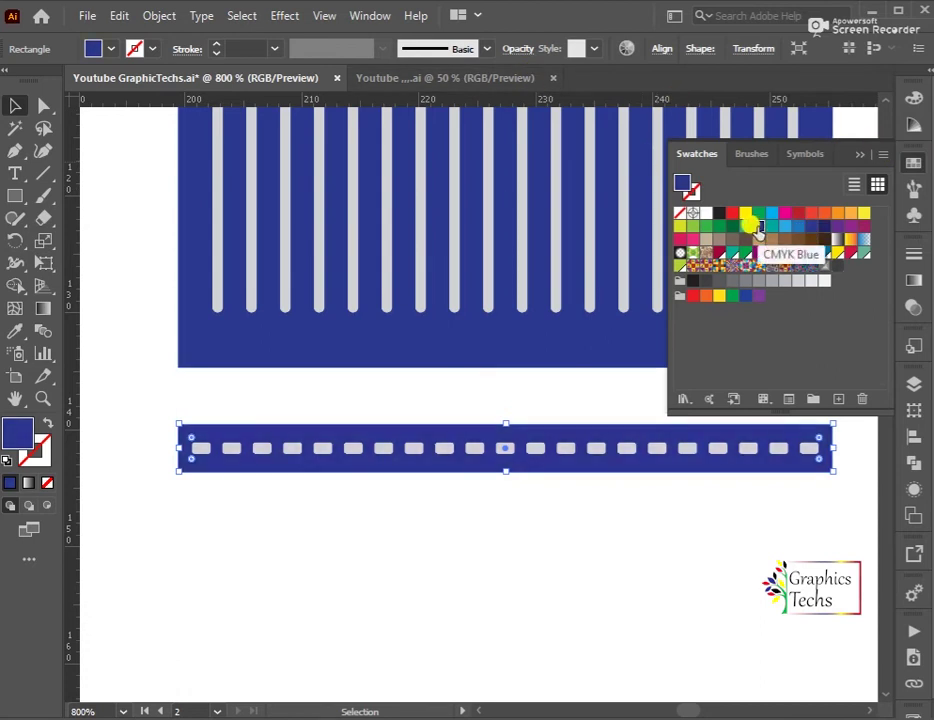
pyautogui.click(396, 420)
pyautogui.moveTo(338, 456); pyautogui.dragTo(497, 480)
pyautogui.press('a')
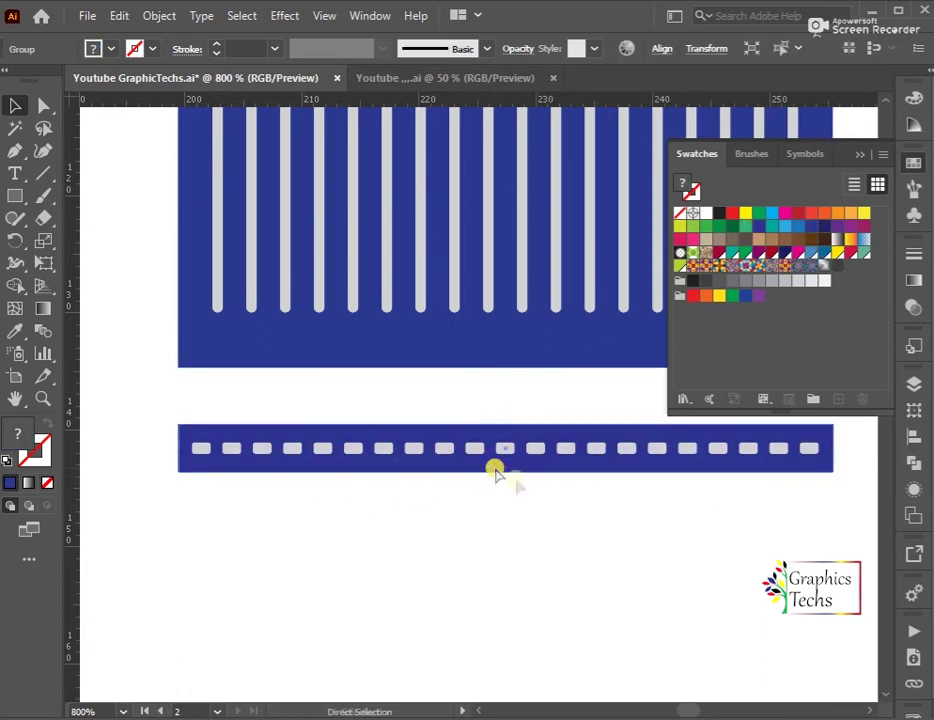
# - Move the dashed bar group up onto the ribbed rectangle's bottom edge
pyautogui.click(667, 476)
pyautogui.moveTo(665, 462); pyautogui.dragTo(657, 500)
pyautogui.keyDown('shift'); pyautogui.click(300, 230); pyautogui.keyUp('shift')
pyautogui.rightClick(296, 222)
pyautogui.click(341, 361)
pyautogui.moveTo(546, 442); pyautogui.dragTo(546, 344)
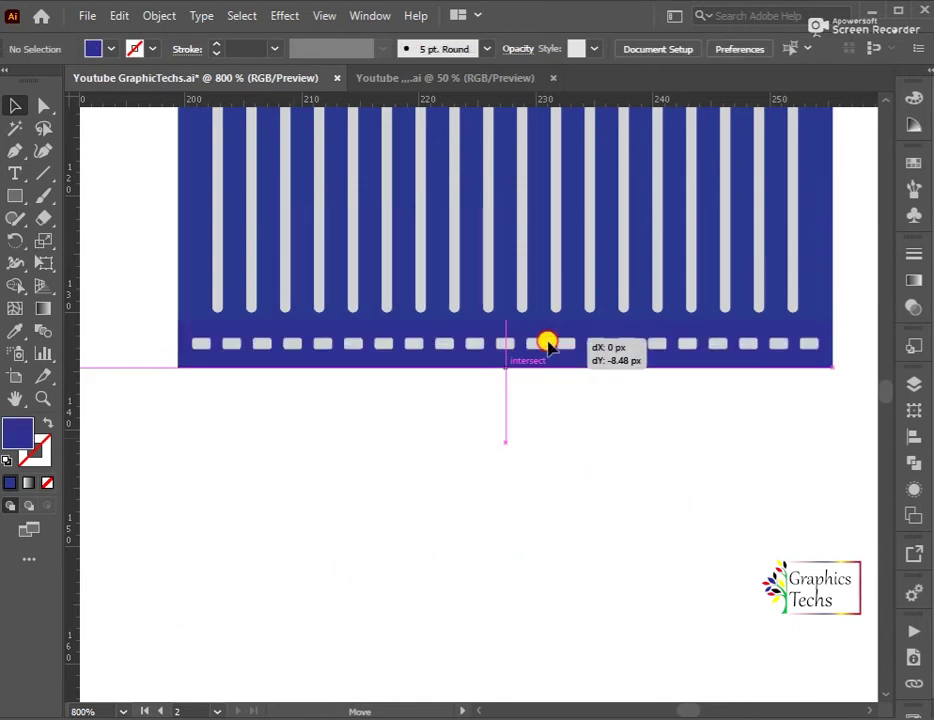
# - Adjust the dashed bar's blue with Recolor Artwork, desaturating and darkening it
pyautogui.click(517, 362)
pyautogui.rightClick(517, 364)
pyautogui.click(627, 47)
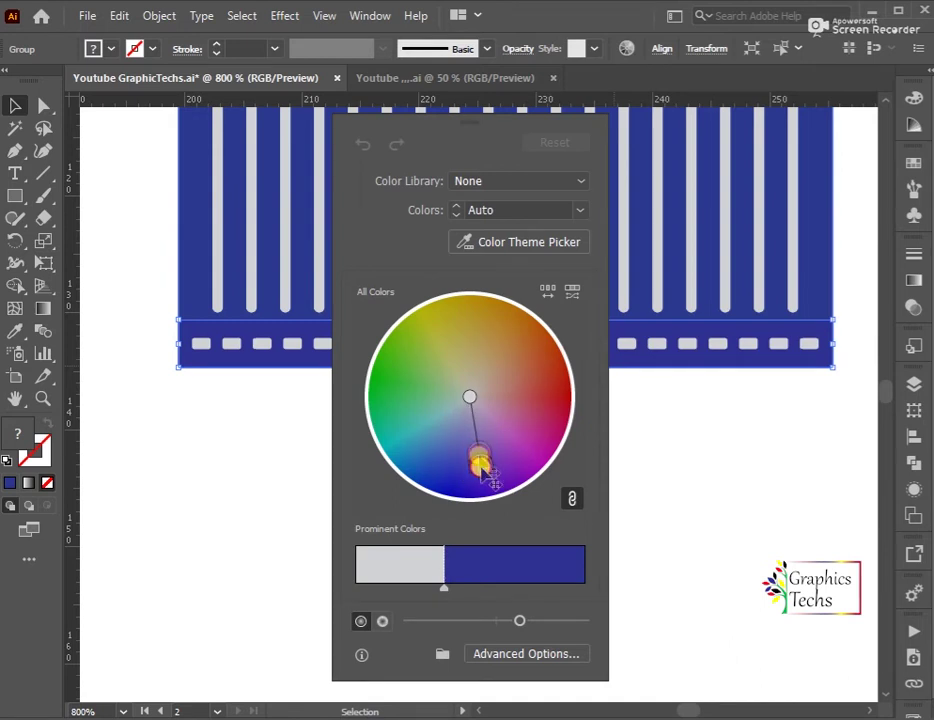
pyautogui.moveTo(458, 490); pyautogui.dragTo(460, 456)
pyautogui.moveTo(514, 627); pyautogui.dragTo(486, 622)
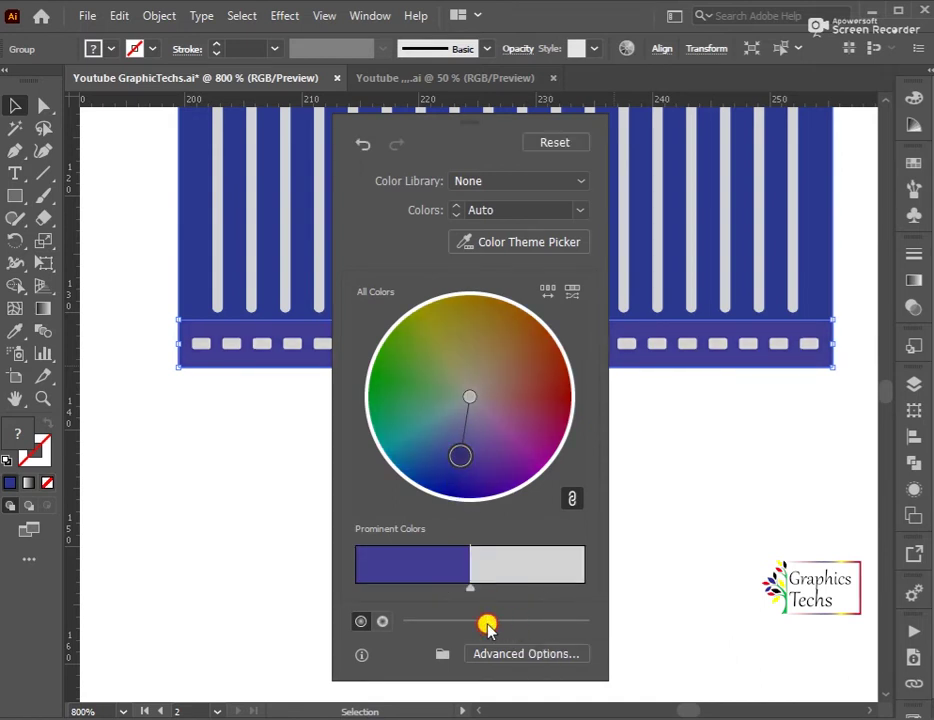
pyautogui.click(609, 511)
pyautogui.hotkey('ctrl', '-')
pyautogui.hotkey('ctrl', '-')
pyautogui.scroll(-2, 603, 511)
pyautogui.hscroll(2, 603, 511)
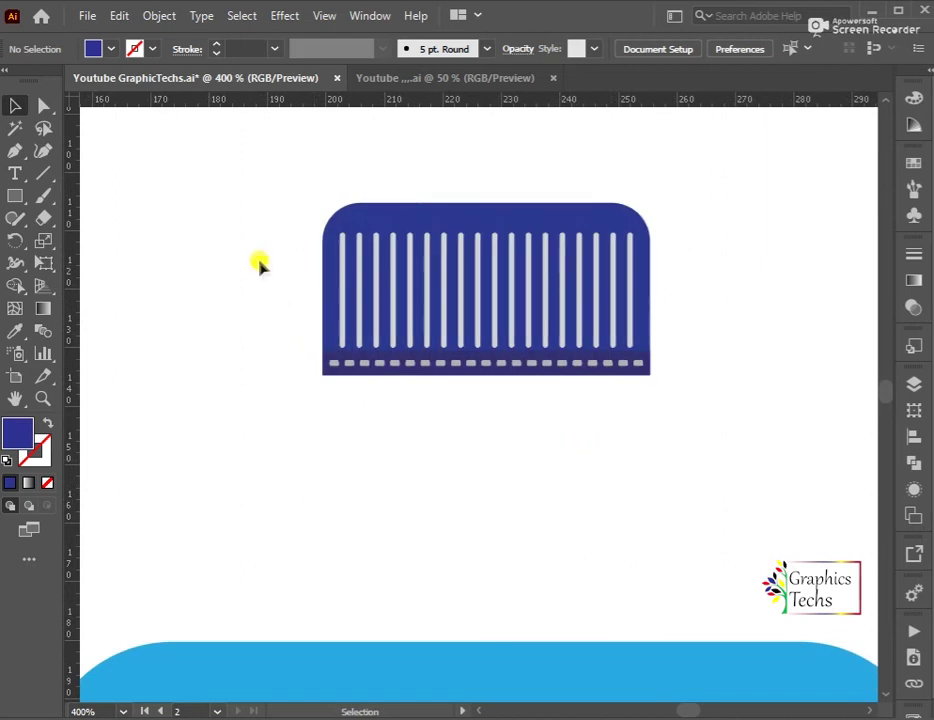
# - Select the cap group and check its alignment, zoomed out to the whole artboard
pyautogui.click(340, 240)
pyautogui.click(660, 49)
pyautogui.click(459, 306)
pyautogui.moveTo(279, 298); pyautogui.dragTo(515, 410)
pyautogui.rightClick(515, 410)
pyautogui.click(705, 438)
pyautogui.scroll(-3, 650, 380)
pyautogui.hotkey('ctrl', '-')
pyautogui.hotkey('ctrl', '-')
pyautogui.hotkey('ctrl', '-')
pyautogui.click(448, 350)
pyautogui.click(660, 49)
pyautogui.click(663, 365)
# - Pen-draw the right neck curve from the cap's top right to the body's corner, no fill
pyautogui.press('p')
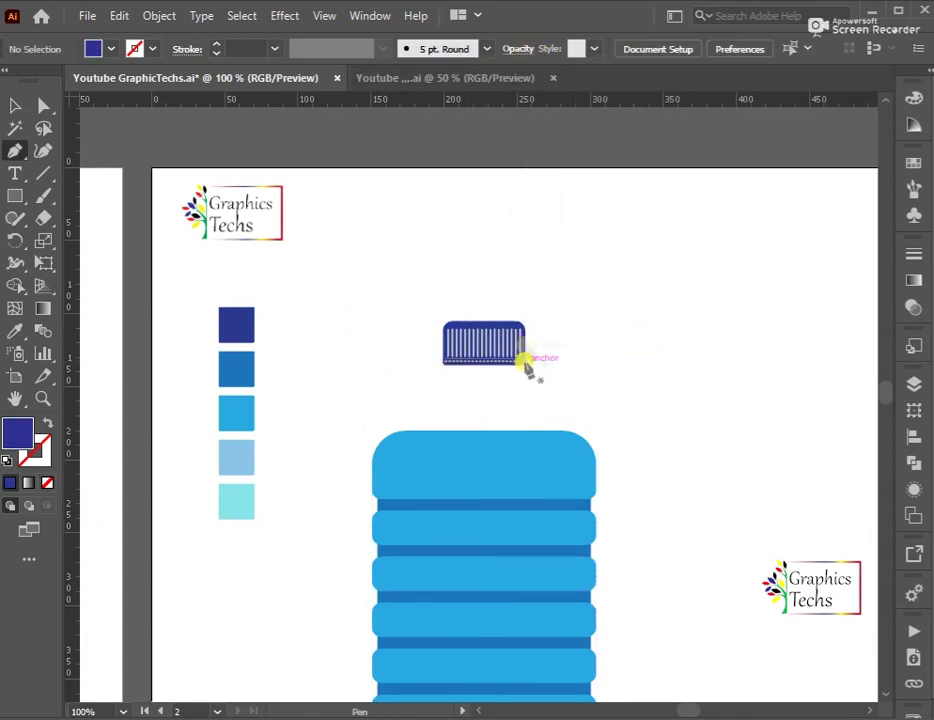
pyautogui.click(518, 304)
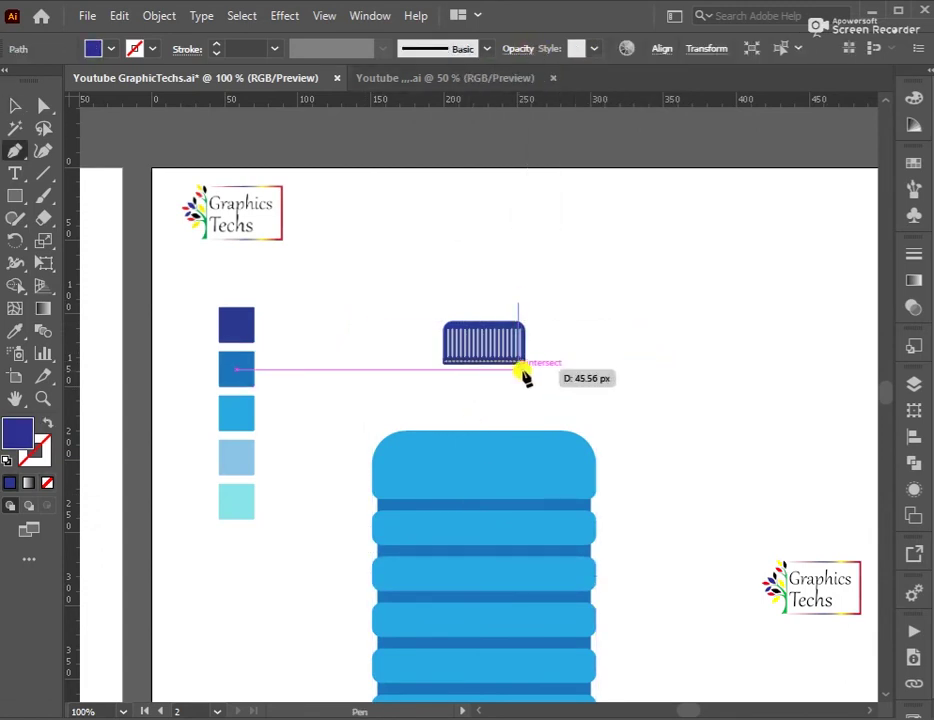
pyautogui.click(518, 369)
pyautogui.moveTo(594, 441)
pyautogui.mouseDown()
pyautogui.moveTo(579, 467)
pyautogui.moveTo(583, 485)
pyautogui.mouseUp()
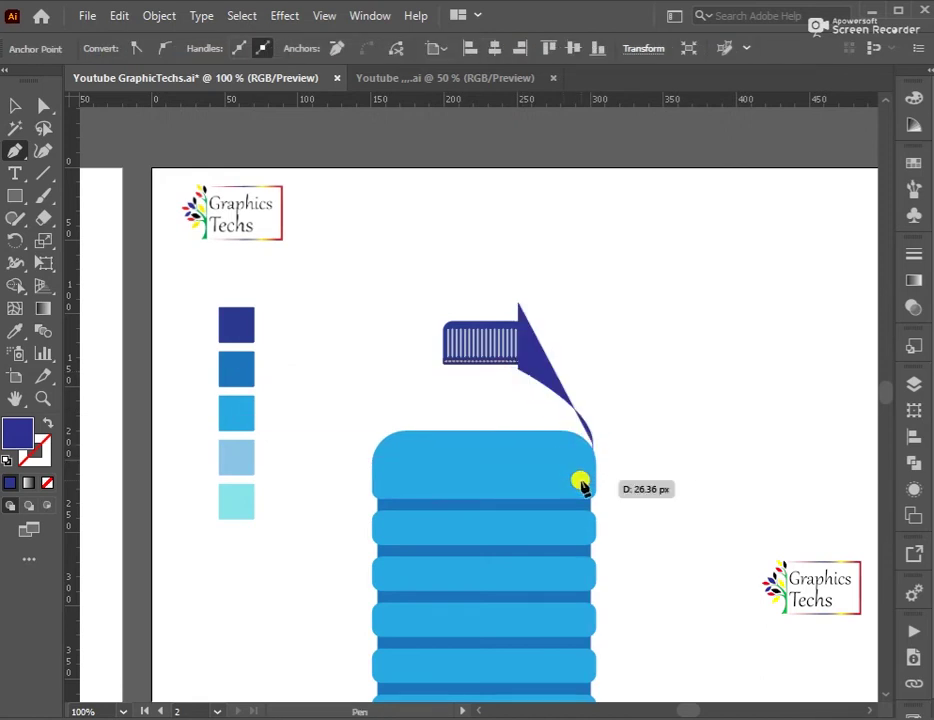
pyautogui.press('v')
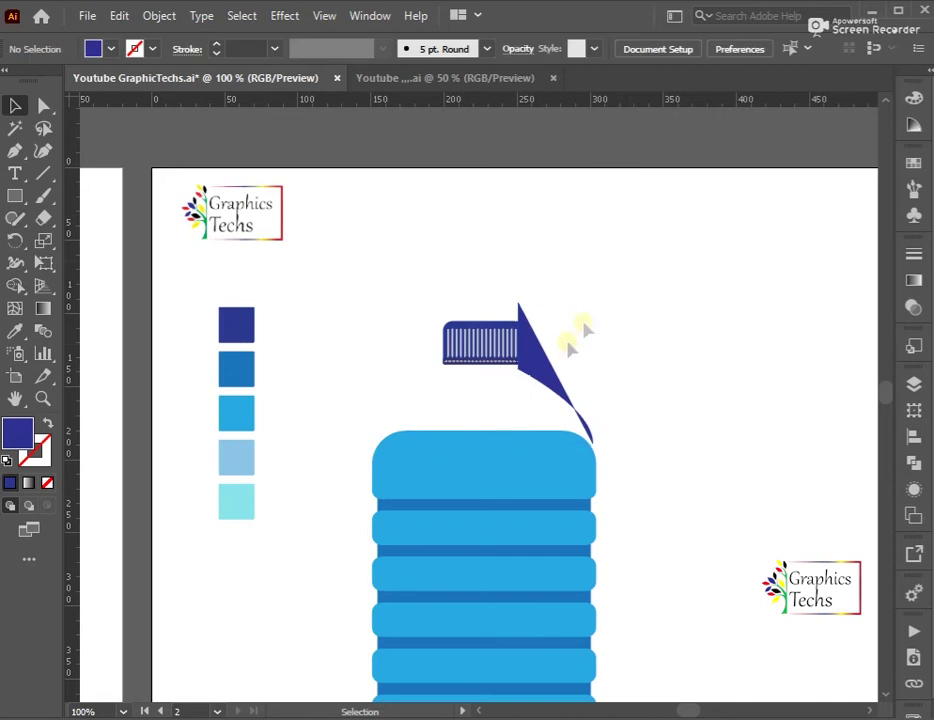
pyautogui.click(112, 48)
pyautogui.click(7, 79)
# - Give the shoulder curve a 1 pt outline and move it up and right
pyautogui.click(152, 48)
pyautogui.click(132, 86)
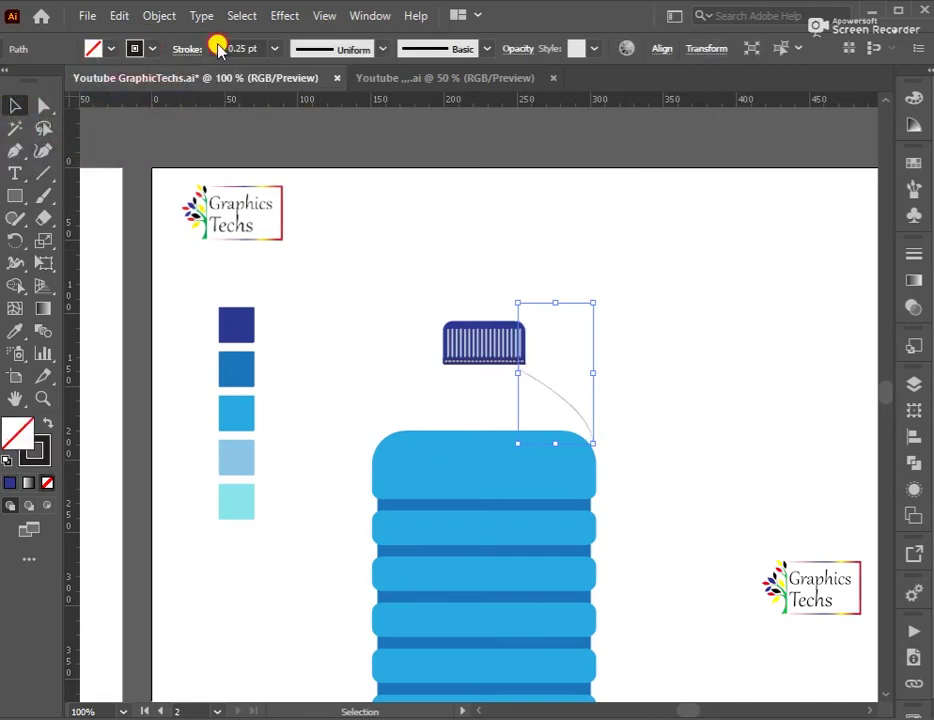
pyautogui.click(216, 44)
pyautogui.click(559, 375)
pyautogui.moveTo(541, 386); pyautogui.dragTo(709, 354)
pyautogui.click(575, 250)
# - Place a copy of the cap above the curve and duplicate the curve
pyautogui.press('n')
pyautogui.moveTo(477, 344); pyautogui.dragTo(641, 265)
pyautogui.click(720, 310)
pyautogui.click(688, 350)
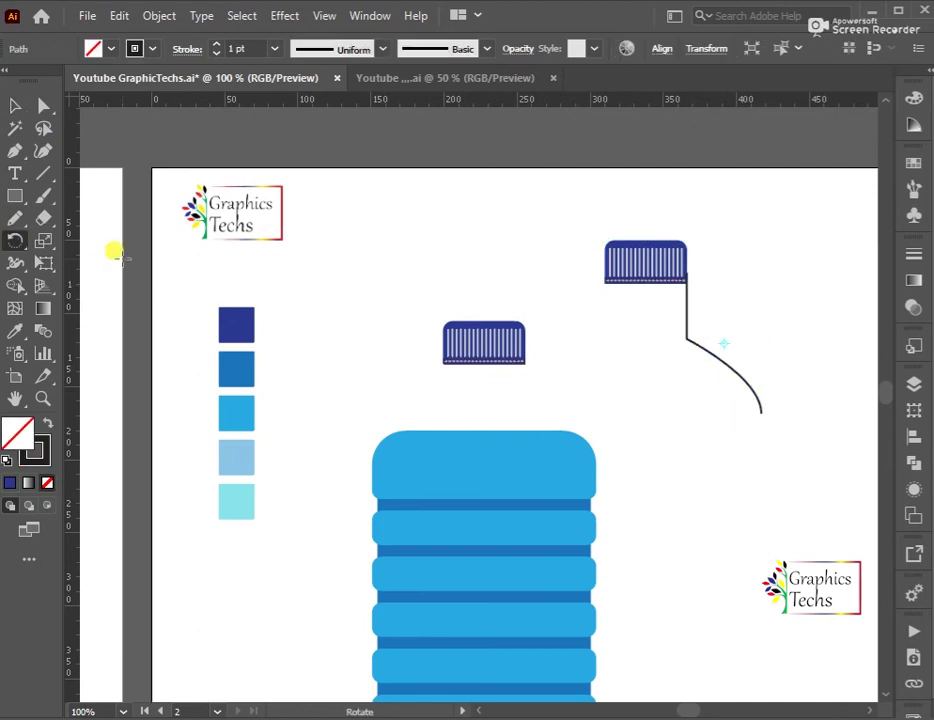
pyautogui.moveTo(632, 276); pyautogui.dragTo(535, 298)
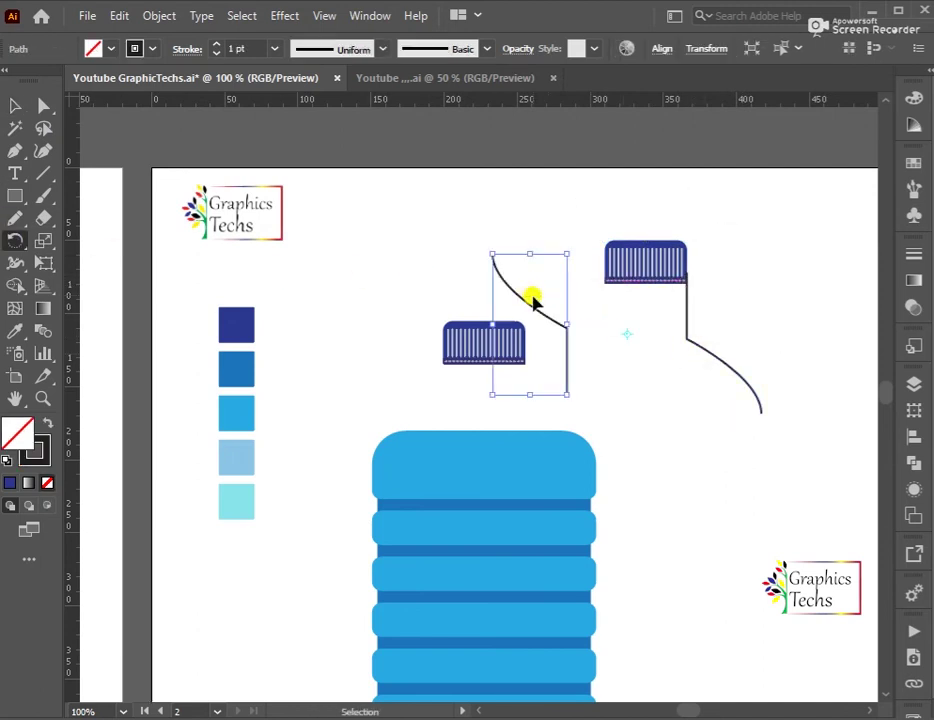
# - Reflect a copy of the curve to form the left side of the neck
pyautogui.moveTo(14, 240); pyautogui.dragTo(62, 262)
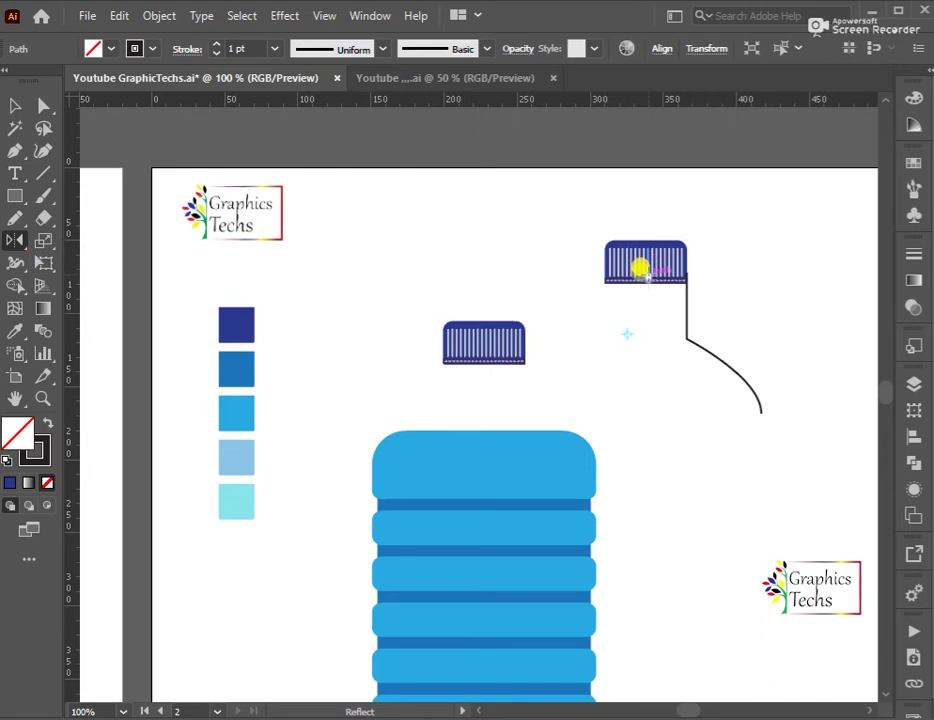
pyautogui.moveTo(579, 251); pyautogui.dragTo(578, 297)
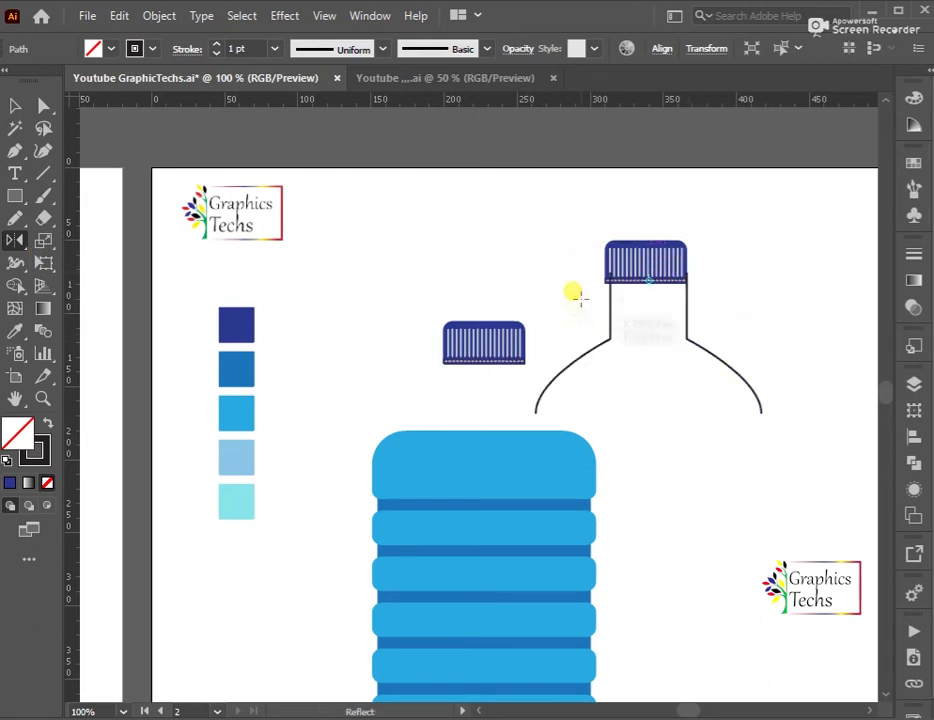
pyautogui.click(638, 350)
pyautogui.keyDown('shift'); pyautogui.click(684, 309); pyautogui.keyUp('shift')
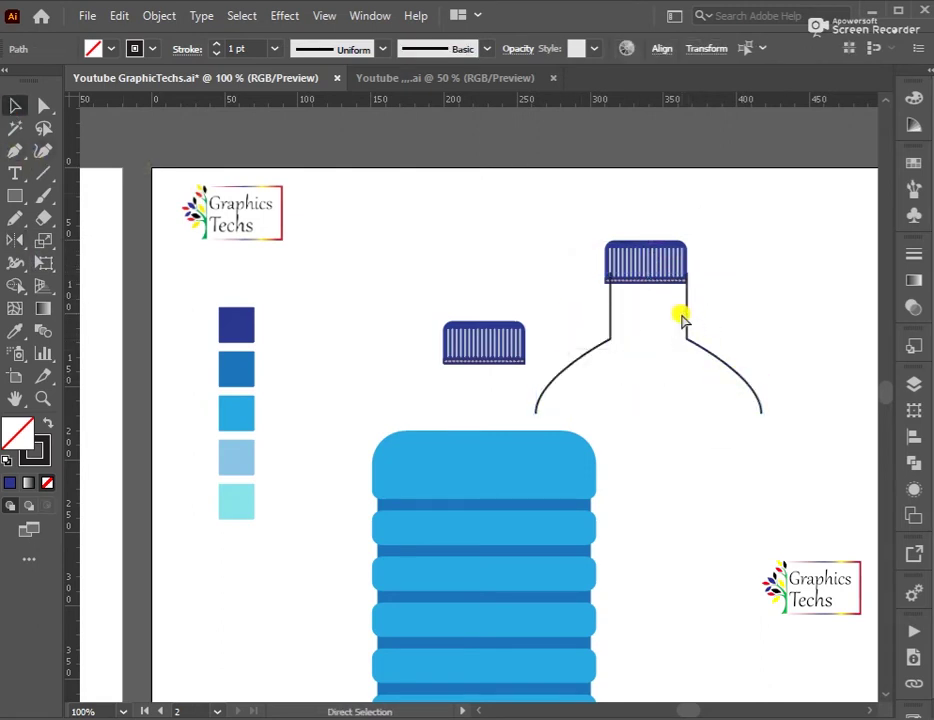
pyautogui.click(718, 342)
# - Close the shape's bottom edge and the neck's top with Pen segments
pyautogui.press('p')
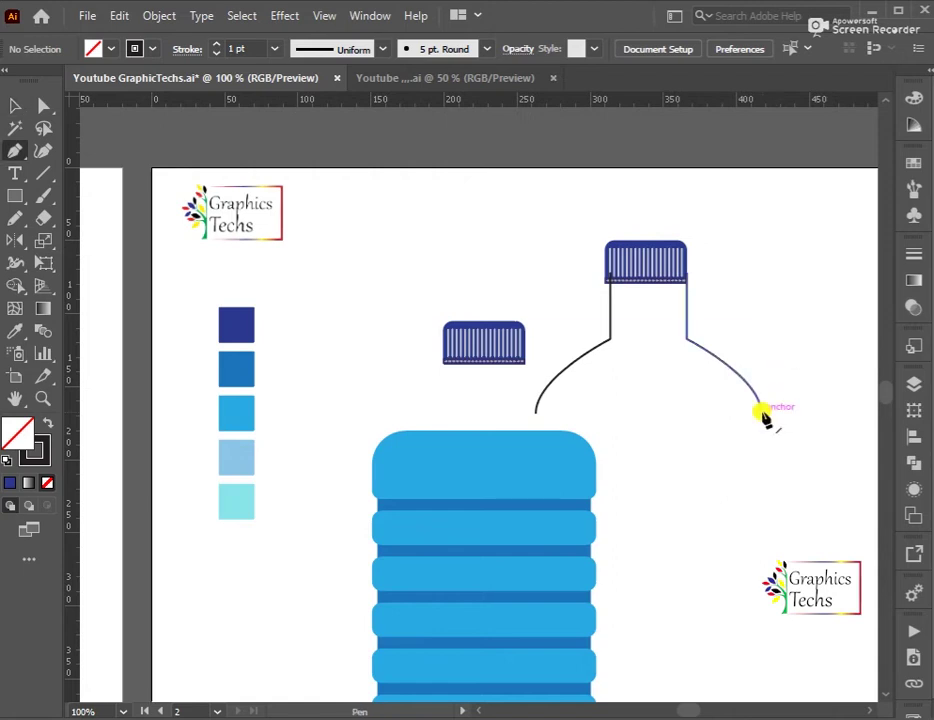
pyautogui.click(761, 412)
pyautogui.click(537, 413)
pyautogui.press('v')
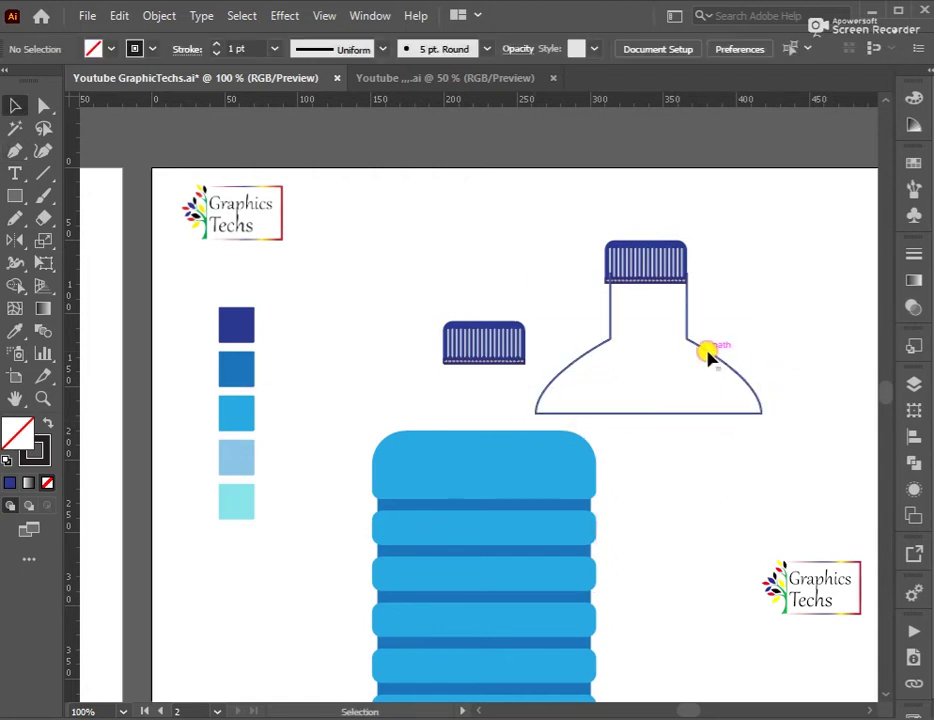
pyautogui.moveTo(707, 355); pyautogui.dragTo(751, 400)
pyautogui.click(753, 283)
pyautogui.press('p')
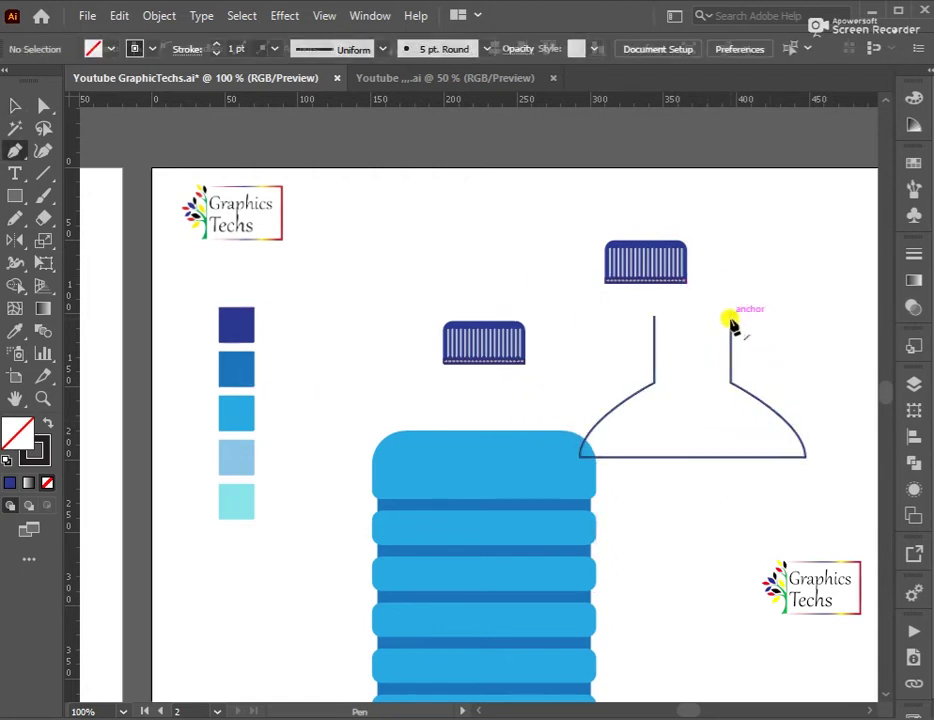
pyautogui.click(730, 318)
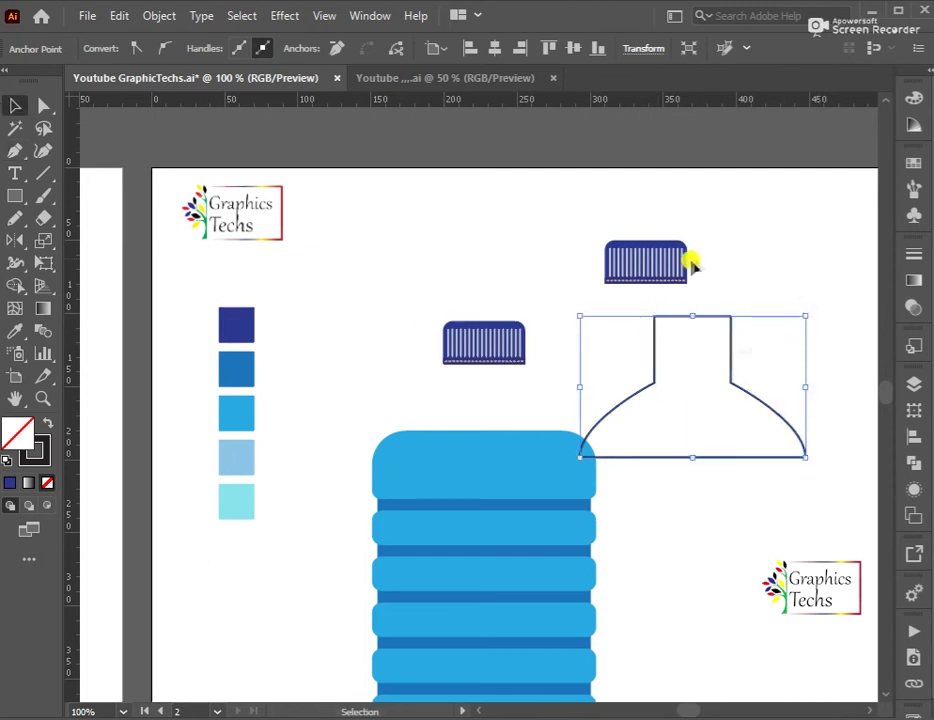
pyautogui.click(630, 317)
# - Fill the neck-and-shoulder shape cyan and set its stroke to None
pyautogui.click(652, 354)
pyautogui.click(108, 50)
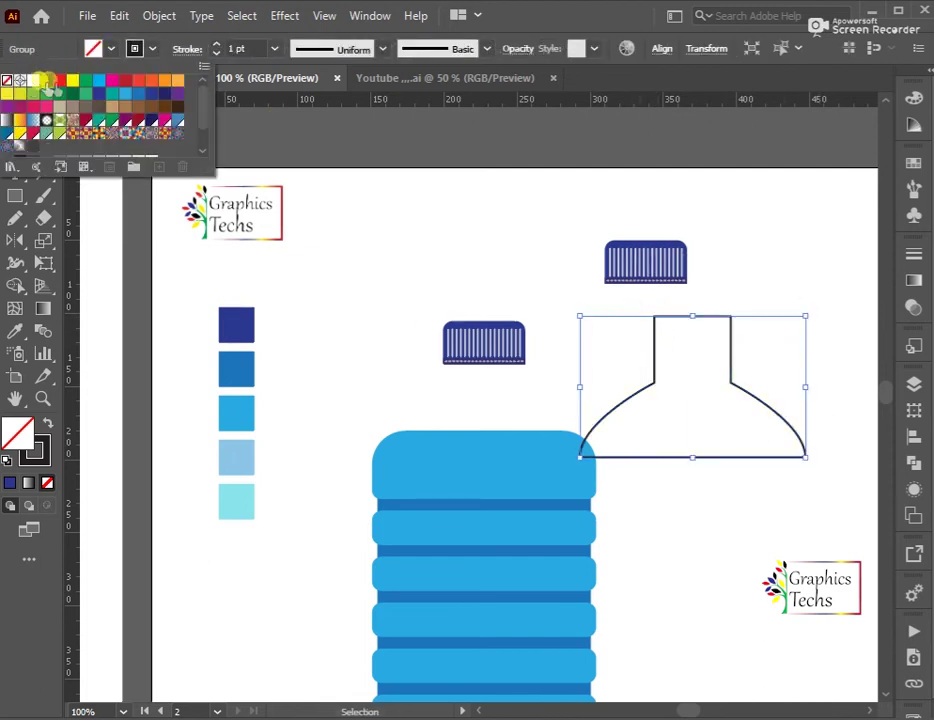
pyautogui.click(97, 80)
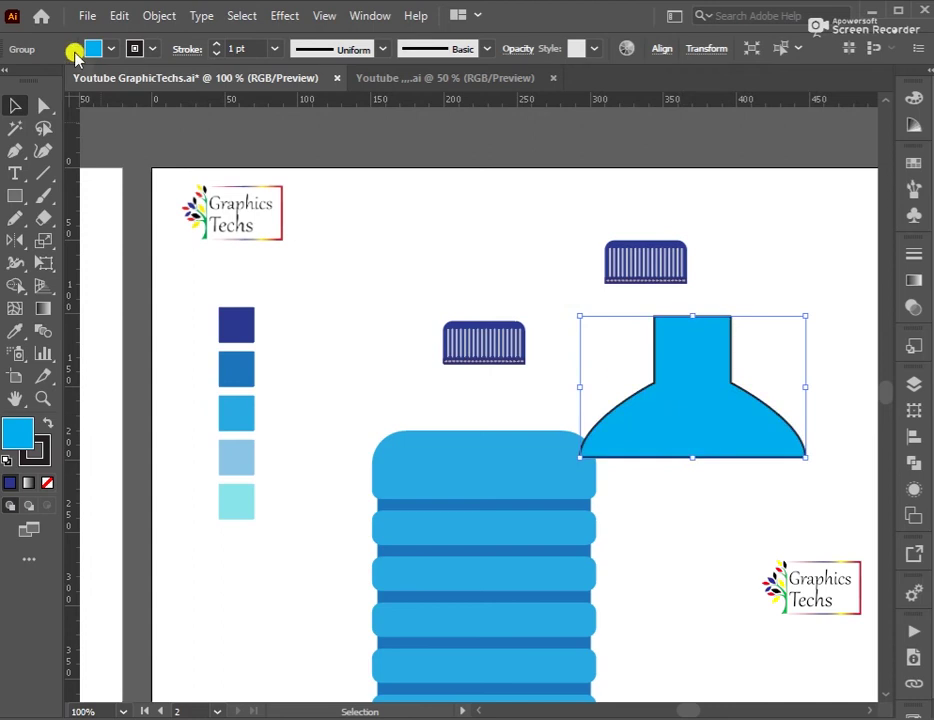
pyautogui.click(135, 49)
pyautogui.click(7, 80)
pyautogui.click(655, 383)
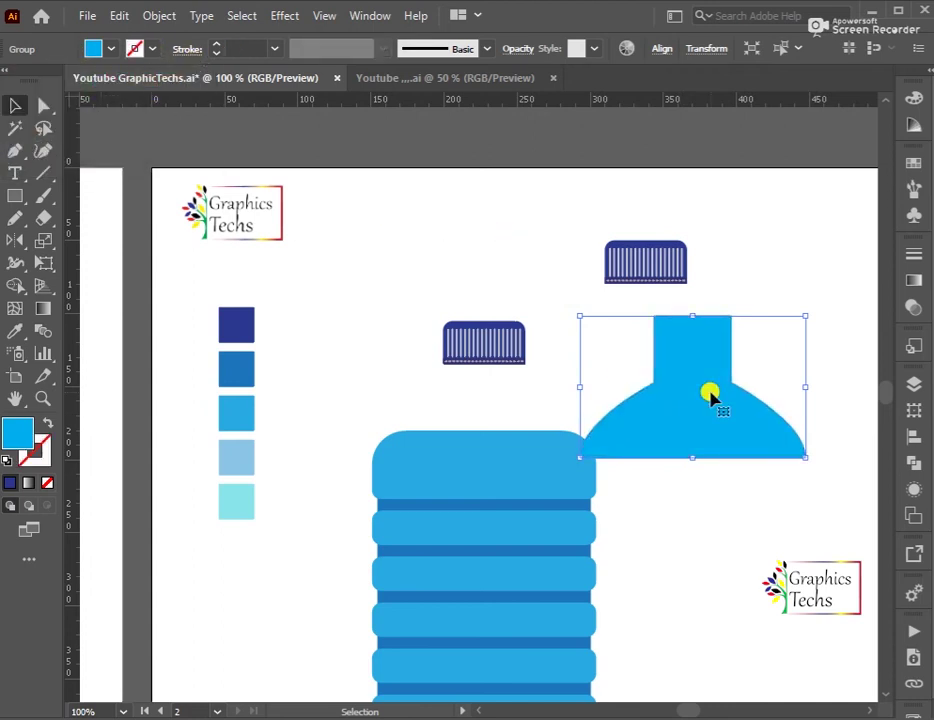
# - Refill the neck shape with a light blue sampled from the artwork
pyautogui.press('i')
pyautogui.click(236, 455)
pyautogui.press('v')
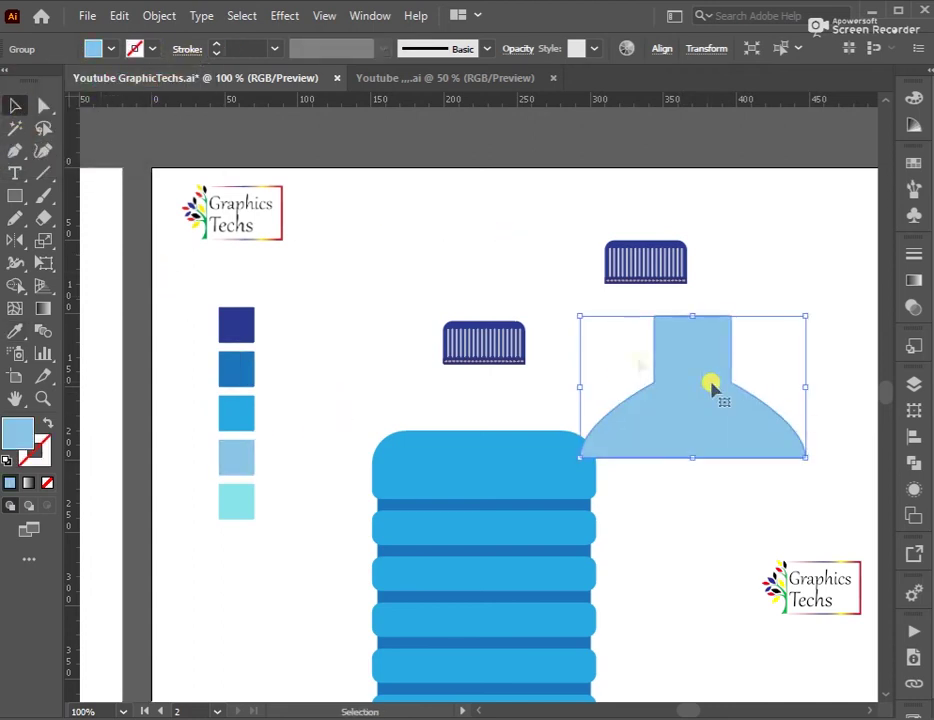
pyautogui.click(43, 108)
pyautogui.press('c')
pyautogui.scroll(3, 712, 380)
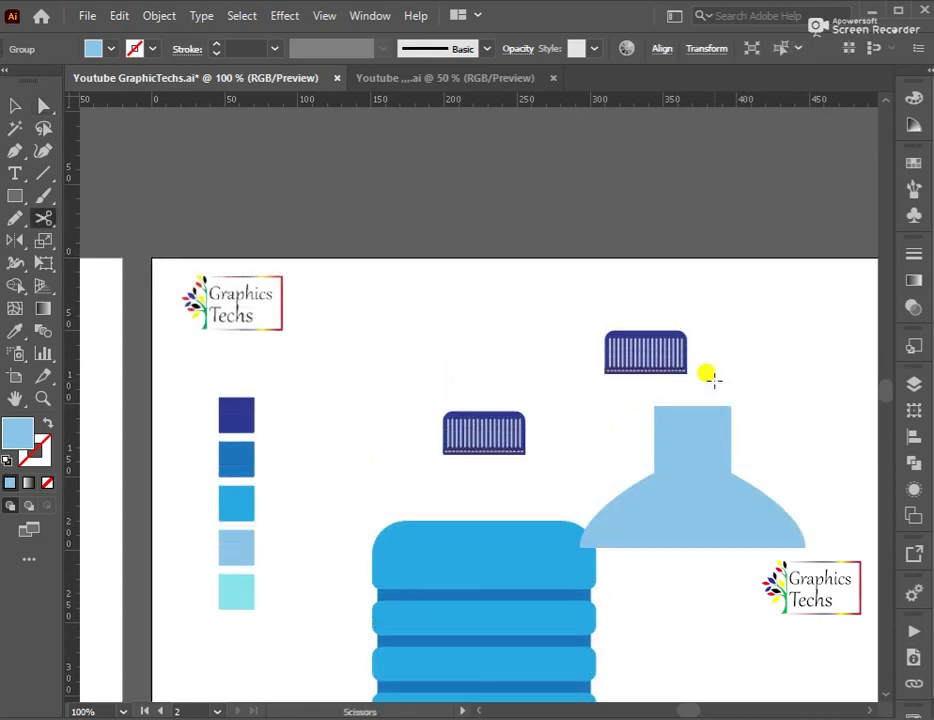
pyautogui.click(509, 335)
pyautogui.click(700, 470)
pyautogui.hotkey('ctrl', '=')
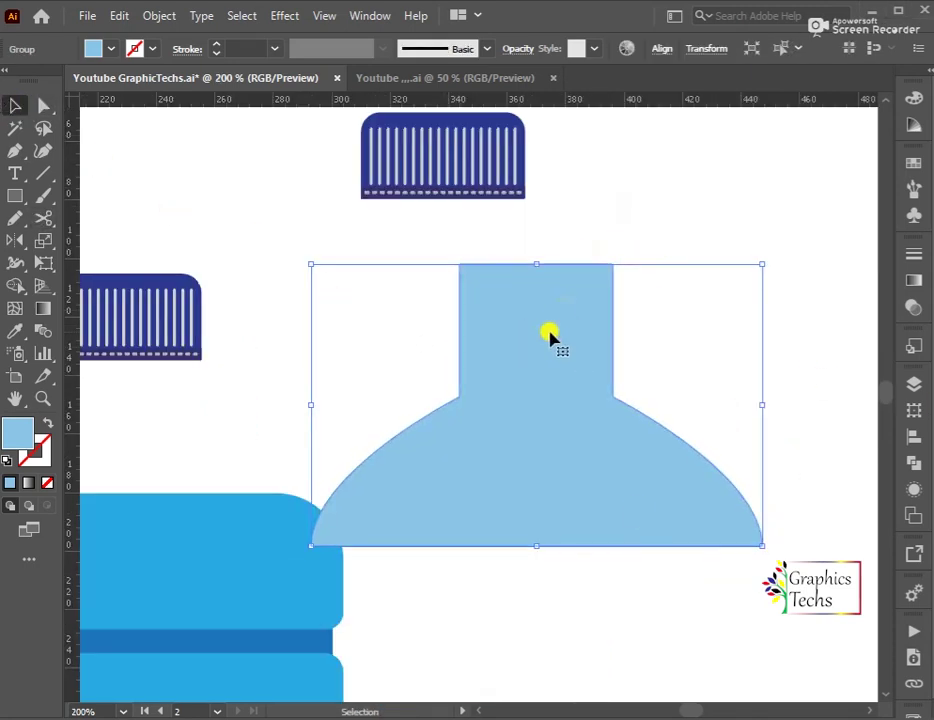
pyautogui.click(580, 181)
pyautogui.hotkey('ctrl', '-')
# - Position the neck under the cap copy and send it behind the bottle body
pyautogui.moveTo(584, 309); pyautogui.dragTo(600, 325)
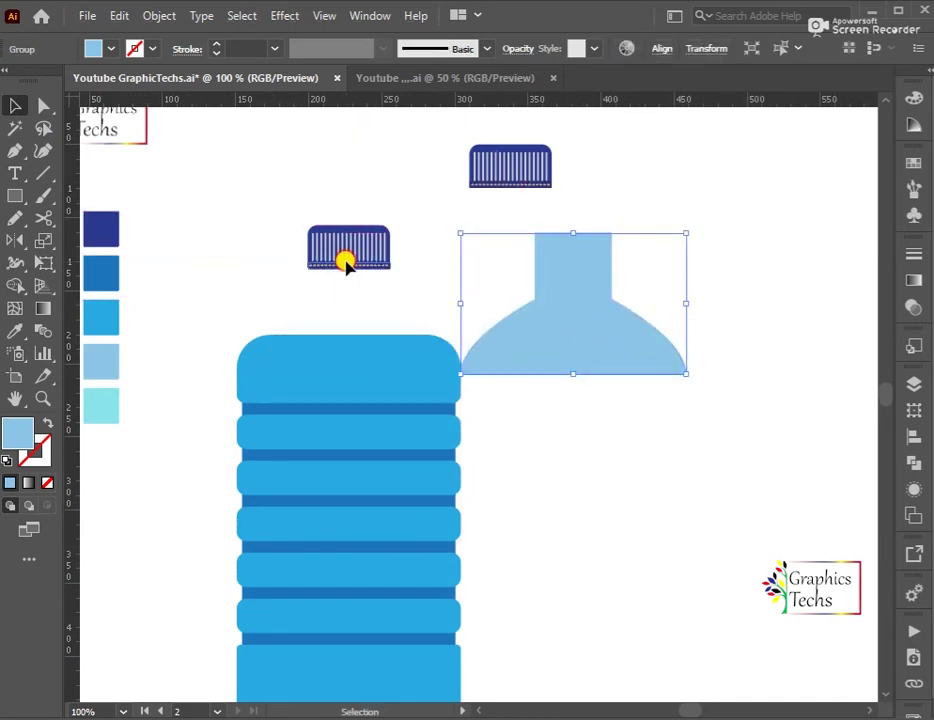
pyautogui.moveTo(344, 259); pyautogui.dragTo(344, 203)
pyautogui.moveTo(600, 345); pyautogui.dragTo(376, 322)
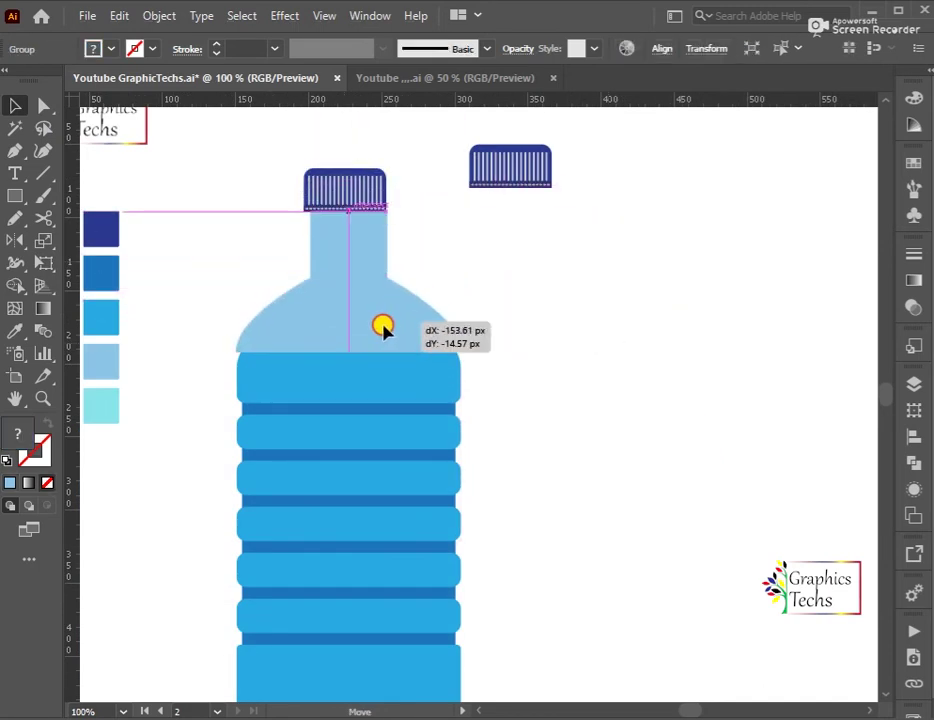
pyautogui.hotkey('ctrl', 'shift', 'a')
pyautogui.rightClick(383, 311)
pyautogui.click(642, 591)
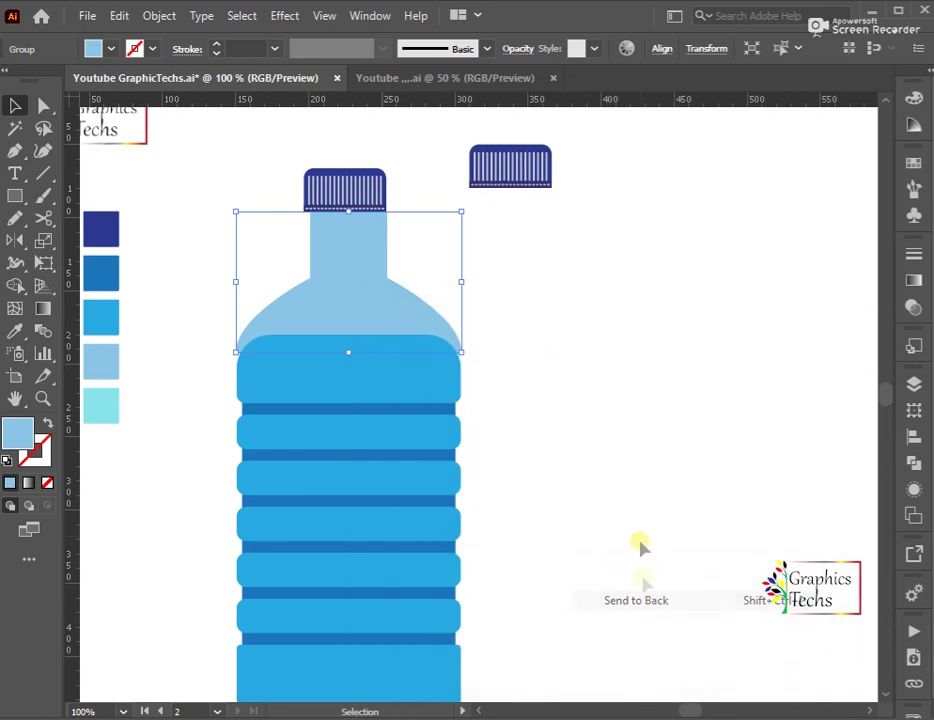
# - Widen the banded bottle body symmetrically past the pale shoulder on both sides
pyautogui.click(209, 252)
pyautogui.moveTo(209, 252); pyautogui.dragTo(300, 400)
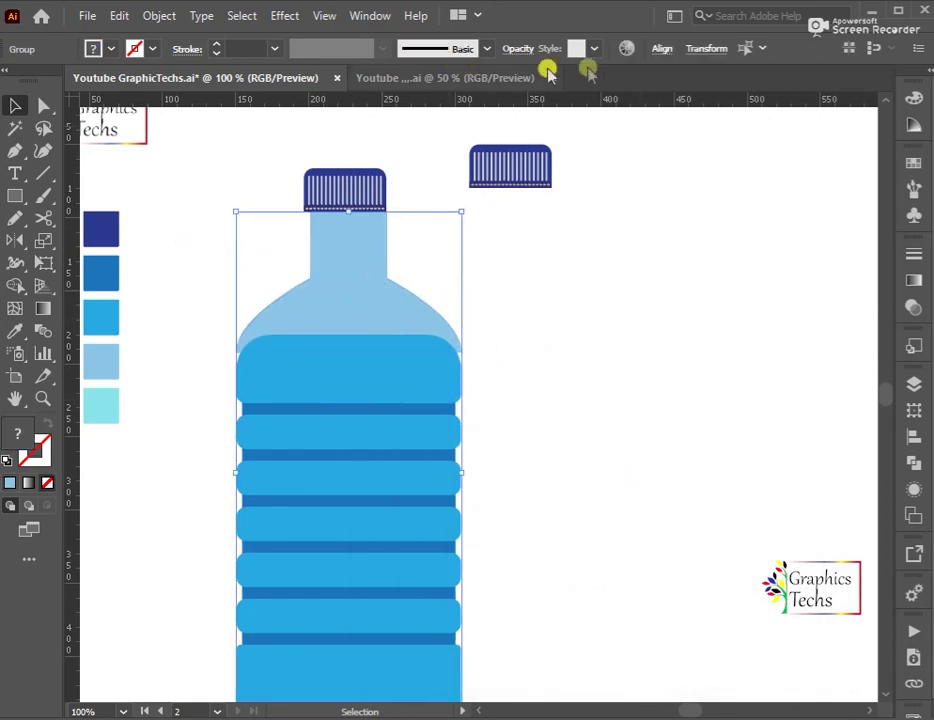
pyautogui.click(662, 48)
pyautogui.click(425, 318)
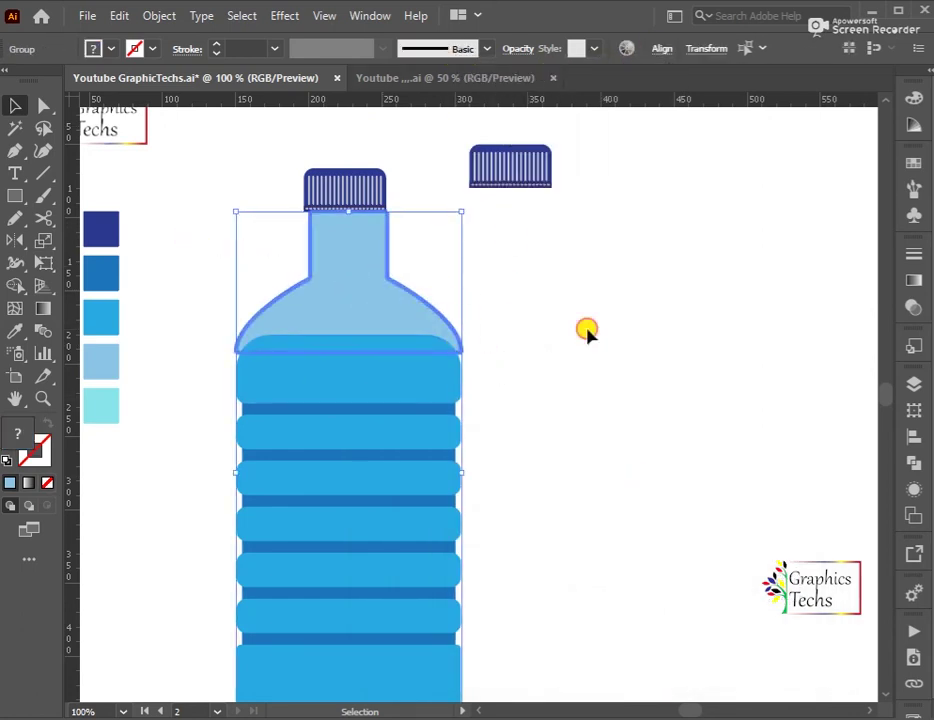
pyautogui.click(463, 438)
pyautogui.moveTo(457, 531); pyautogui.dragTo(463, 528)
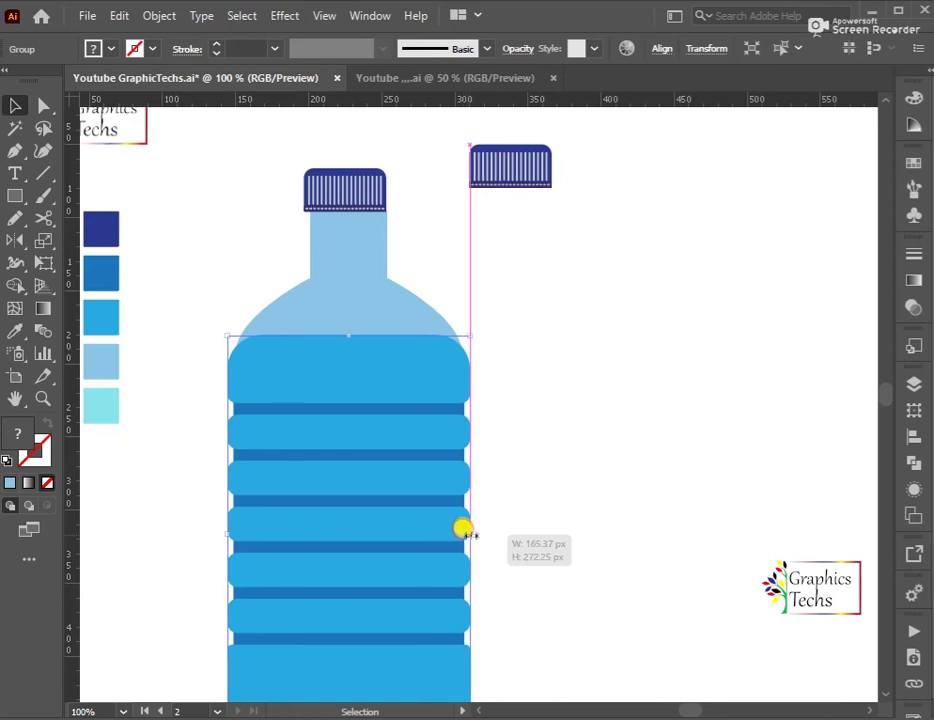
pyautogui.click(395, 303)
pyautogui.click(526, 347)
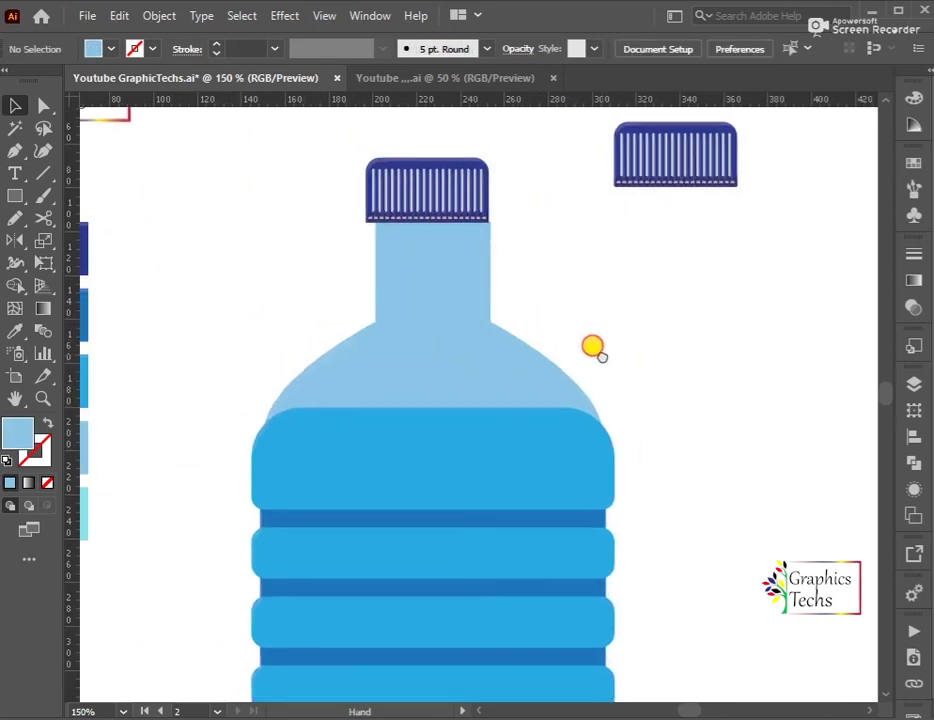
# - Drag the top body band's first upper corner widget to 0 px to remove its rounding
pyautogui.scroll(2, 592, 348)
pyautogui.doubleClick(451, 476)
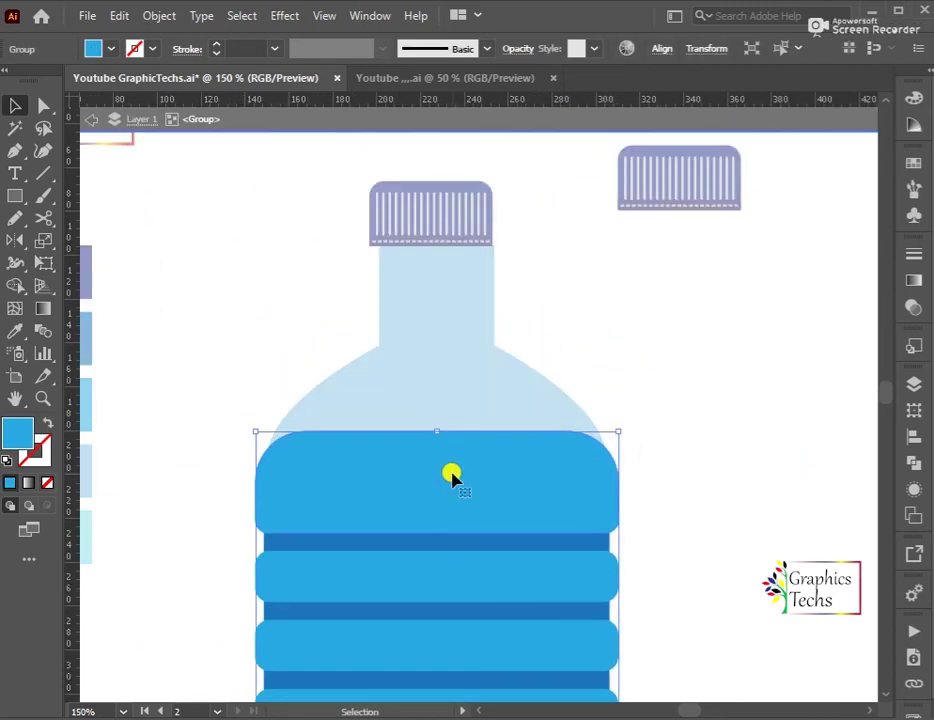
pyautogui.scroll(2, 338, 521)
pyautogui.doubleClick(327, 471)
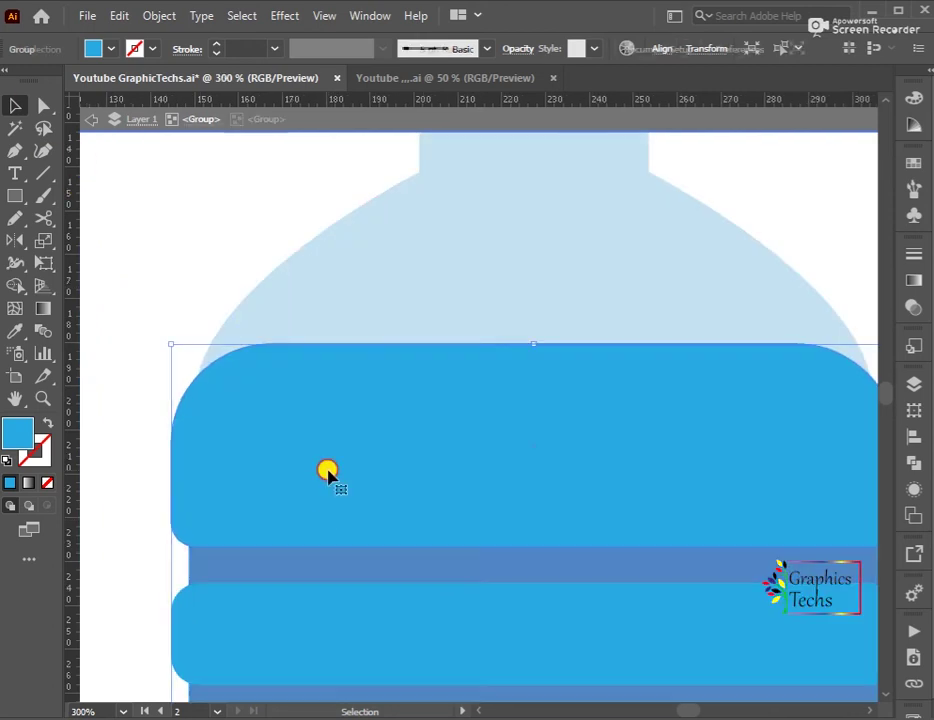
pyautogui.click(327, 471)
pyautogui.doubleClick(260, 430)
pyautogui.moveTo(271, 443); pyautogui.dragTo(170, 347)
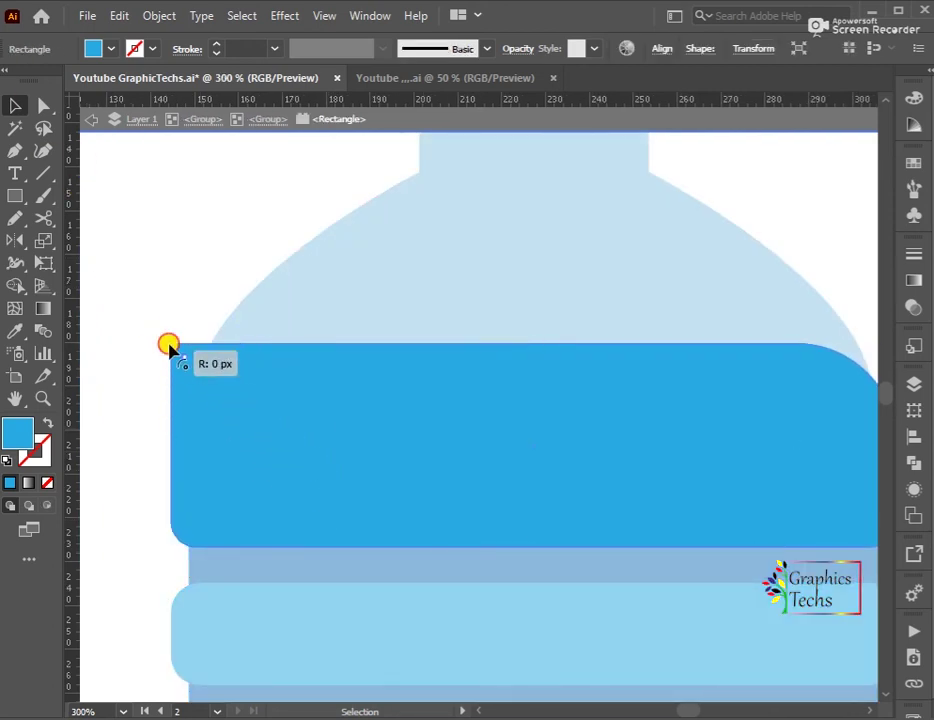
pyautogui.click(194, 538)
pyautogui.doubleClick(177, 246)
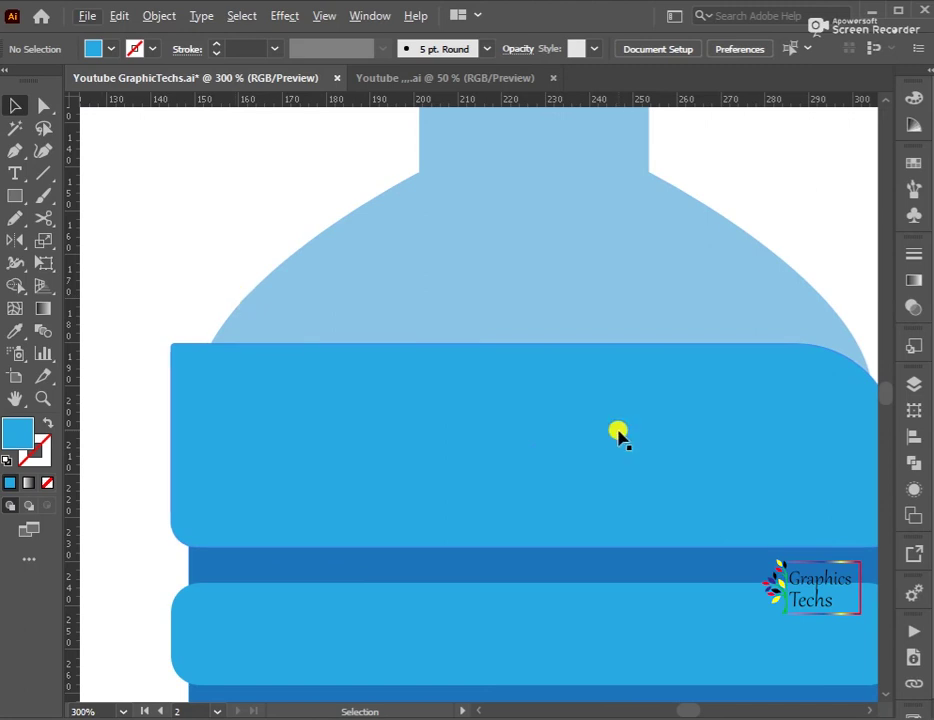
# - Square off the top band's remaining upper corner to 0 px
pyautogui.click(607, 420)
pyautogui.doubleClick(607, 420)
pyautogui.click(628, 413)
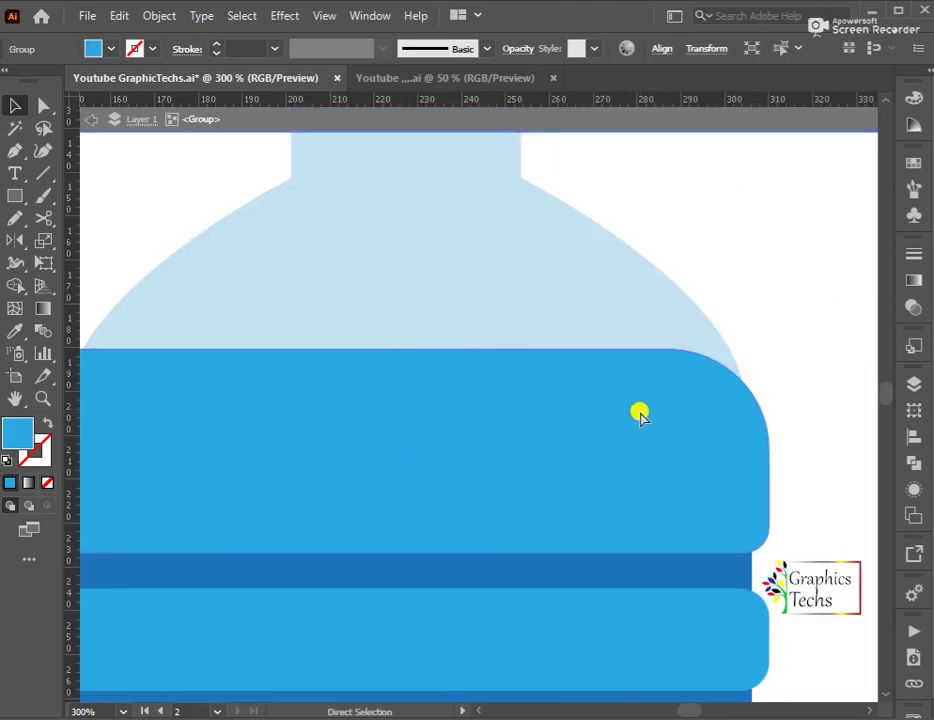
pyautogui.doubleClick(640, 413)
pyautogui.moveTo(640, 413); pyautogui.dragTo(443, 452)
pyautogui.moveTo(236, 457)
pyautogui.mouseDown()
pyautogui.moveTo(183, 340)
pyautogui.moveTo(165, 332)
pyautogui.mouseUp()
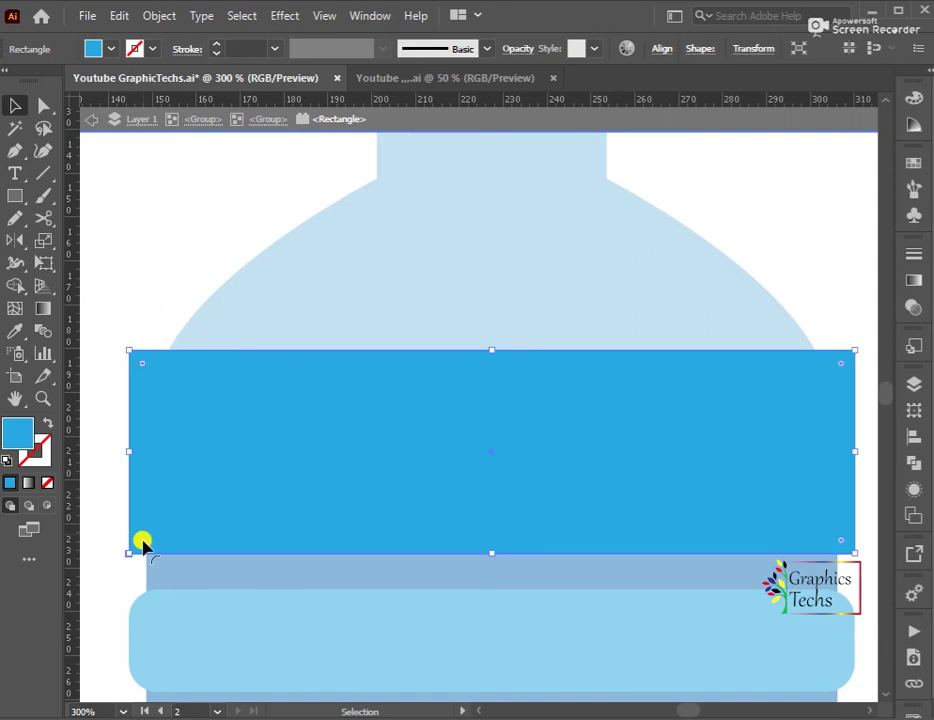
pyautogui.click(805, 222)
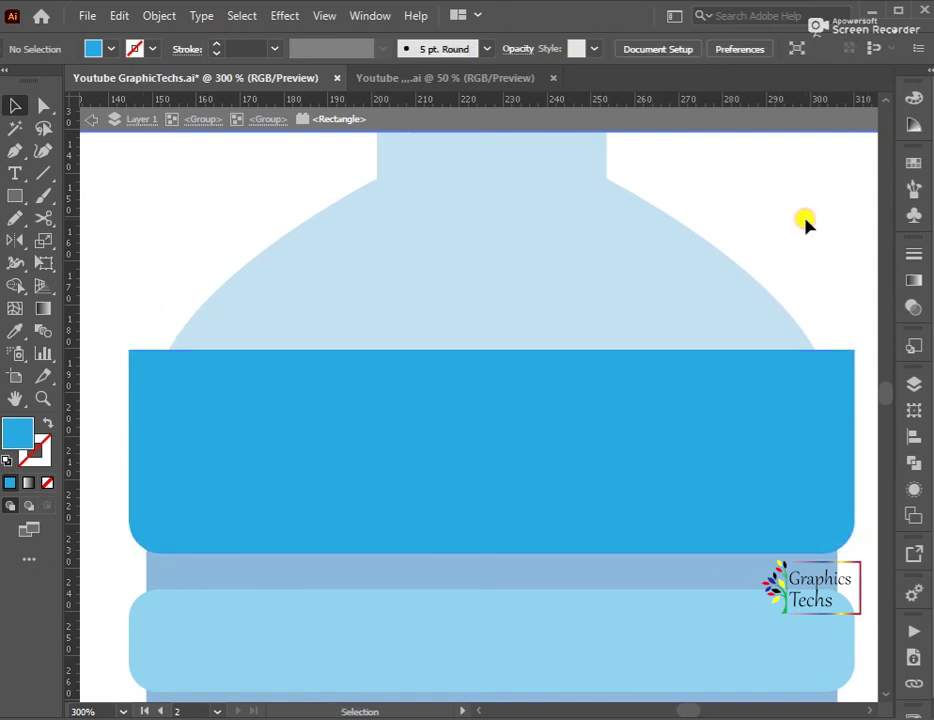
pyautogui.doubleClick(796, 222)
# - Widen the pale neck-and-shoulder shape out to the body's left and right edges
pyautogui.hotkey('ctrl', '-')
pyautogui.hotkey('ctrl', '-')
pyautogui.click(634, 246)
pyautogui.moveTo(596, 328)
pyautogui.mouseDown()
pyautogui.moveTo(590, 296)
pyautogui.moveTo(598, 303)
pyautogui.mouseUp()
pyautogui.moveTo(767, 210); pyautogui.dragTo(780, 210)
pyautogui.moveTo(428, 210); pyautogui.dragTo(417, 212)
pyautogui.hotkey('ctrl', '-')
pyautogui.hotkey('ctrl', '-')
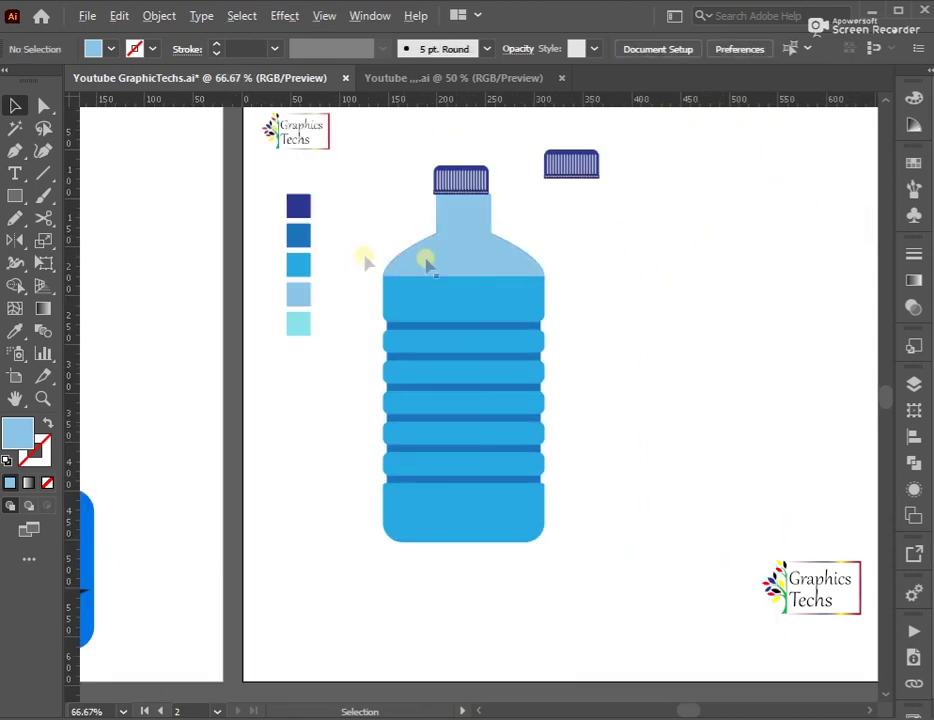
# - Bring the navy ribbed cap to the front and move it down onto the neck top
pyautogui.scroll(3, 417, 254)
pyautogui.rightClick(478, 304)
pyautogui.click(730, 532)
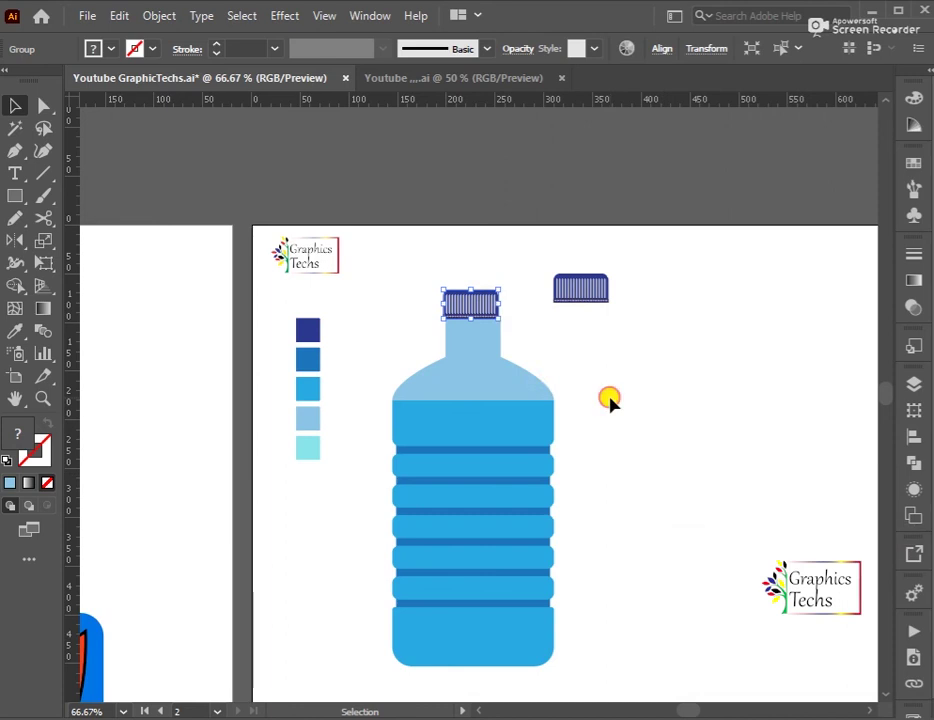
pyautogui.click(609, 396)
pyautogui.hotkey('ctrl', '+')
pyautogui.hotkey('ctrl', '+')
pyautogui.hotkey('ctrl', '+')
pyautogui.hotkey('ctrl', '+')
pyautogui.click(540, 390)
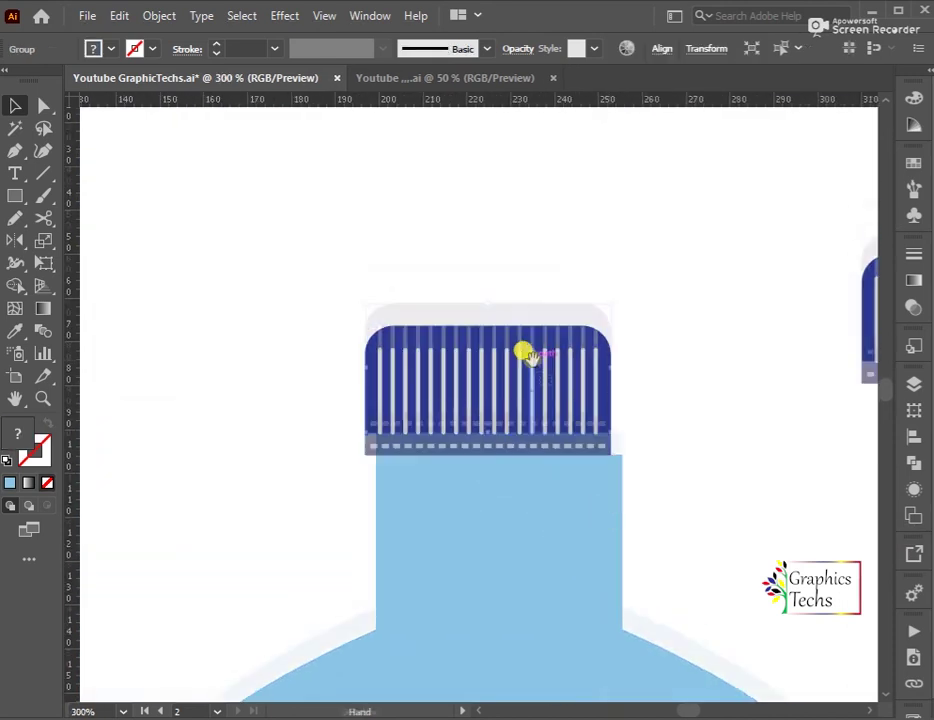
pyautogui.click(538, 532)
pyautogui.moveTo(500, 371)
pyautogui.mouseDown()
pyautogui.moveTo(515, 478)
pyautogui.moveTo(512, 462)
pyautogui.mouseUp()
# - Widen the cap evenly on both sides so it's slightly wider than the neck
pyautogui.click(615, 392)
pyautogui.moveTo(563, 420); pyautogui.dragTo(563, 461)
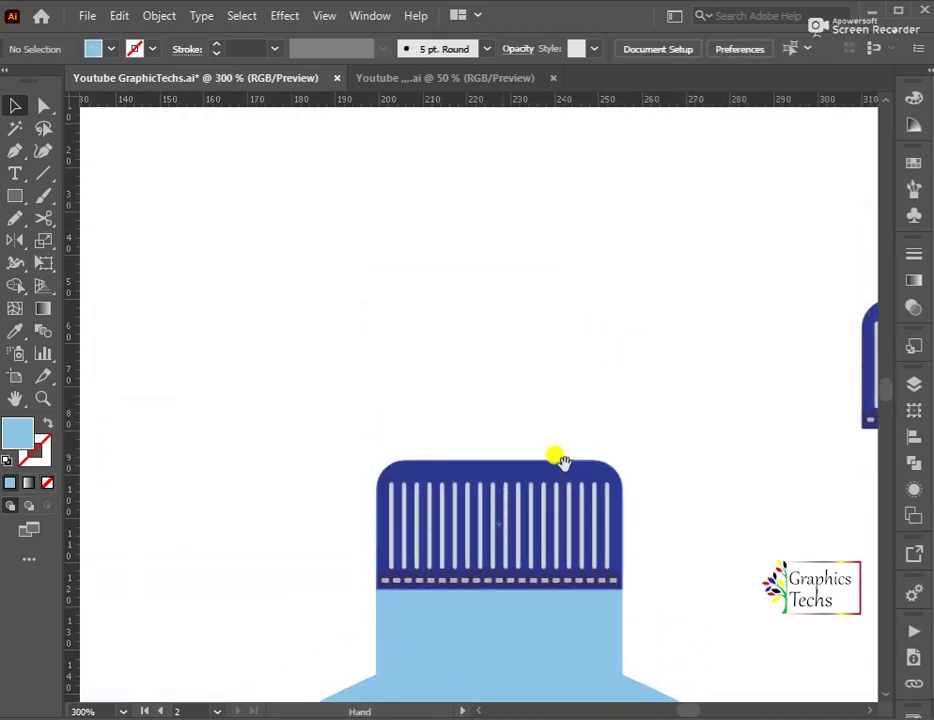
pyautogui.hotkey('ctrl', '+')
pyautogui.hotkey('ctrl', '+')
pyautogui.click(598, 405)
pyautogui.moveTo(692, 329); pyautogui.dragTo(709, 321)
pyautogui.click(757, 365)
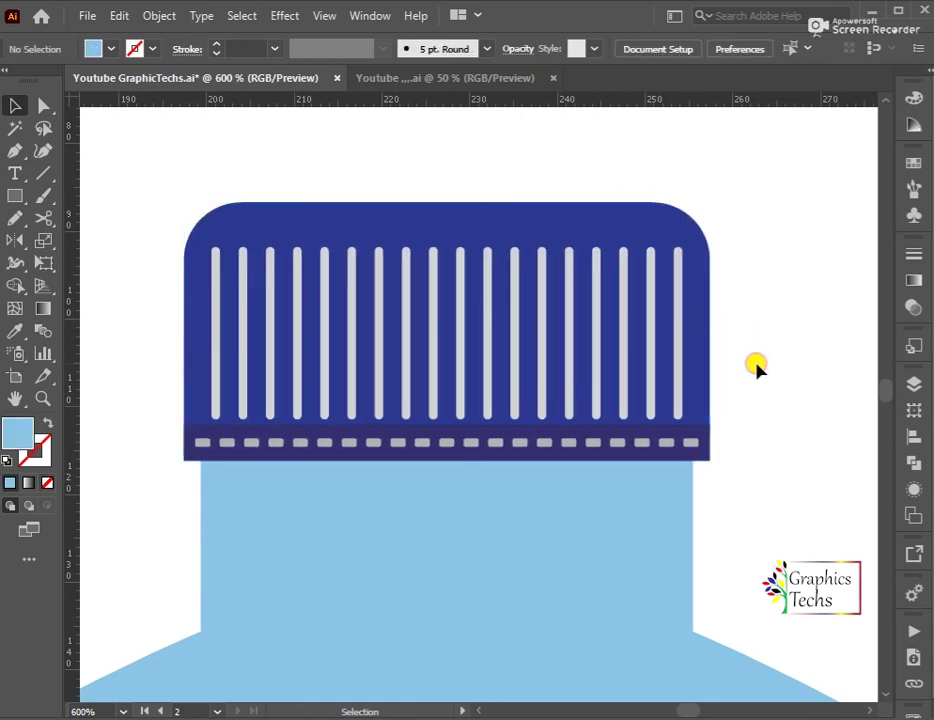
# - Reposition the view over the whole bottle and bring up the alignment options
pyautogui.scroll(-4, 533, 523)
pyautogui.moveTo(552, 496); pyautogui.dragTo(607, 238)
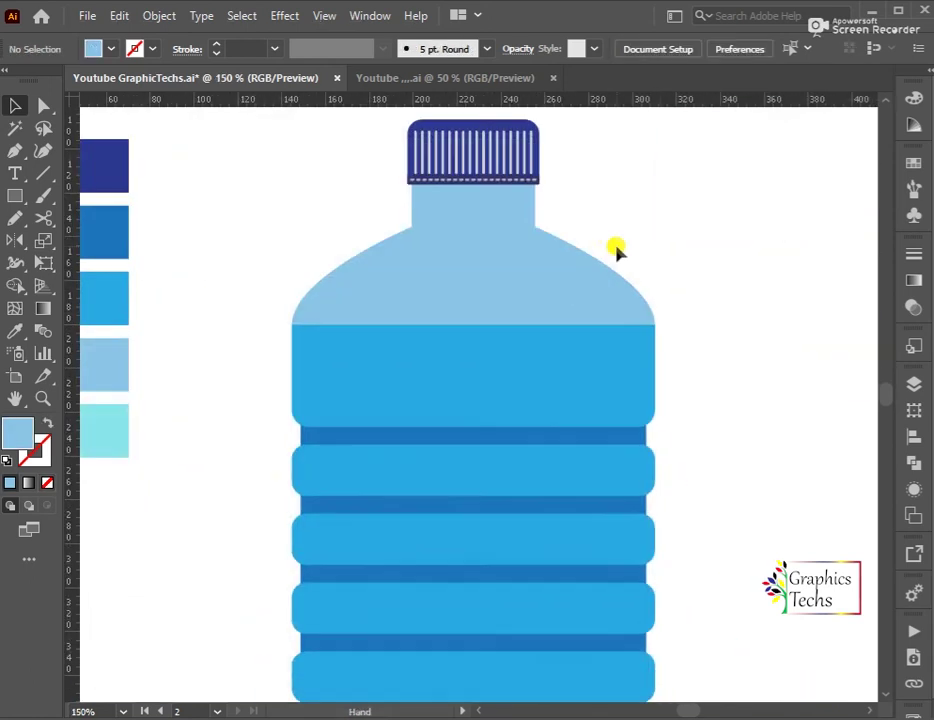
pyautogui.scroll(-2, 610, 272)
pyautogui.moveTo(661, 186); pyautogui.dragTo(809, 191)
pyautogui.moveTo(650, 208)
pyautogui.mouseDown()
pyautogui.moveTo(455, 198)
pyautogui.moveTo(605, 694)
pyautogui.mouseUp()
pyautogui.click(653, 63)
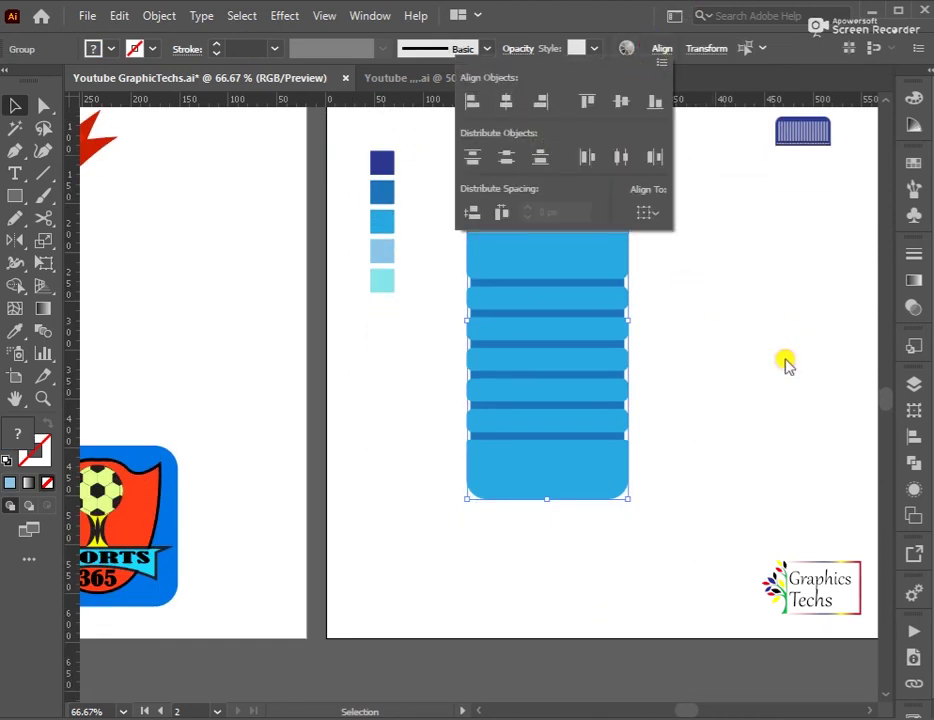
# - Try cyan, green and near-white swatch fills on the neck-and-shoulder group
pyautogui.click(786, 365)
pyautogui.click(530, 205)
pyautogui.click(382, 276)
pyautogui.click(15, 105)
pyautogui.click(664, 255)
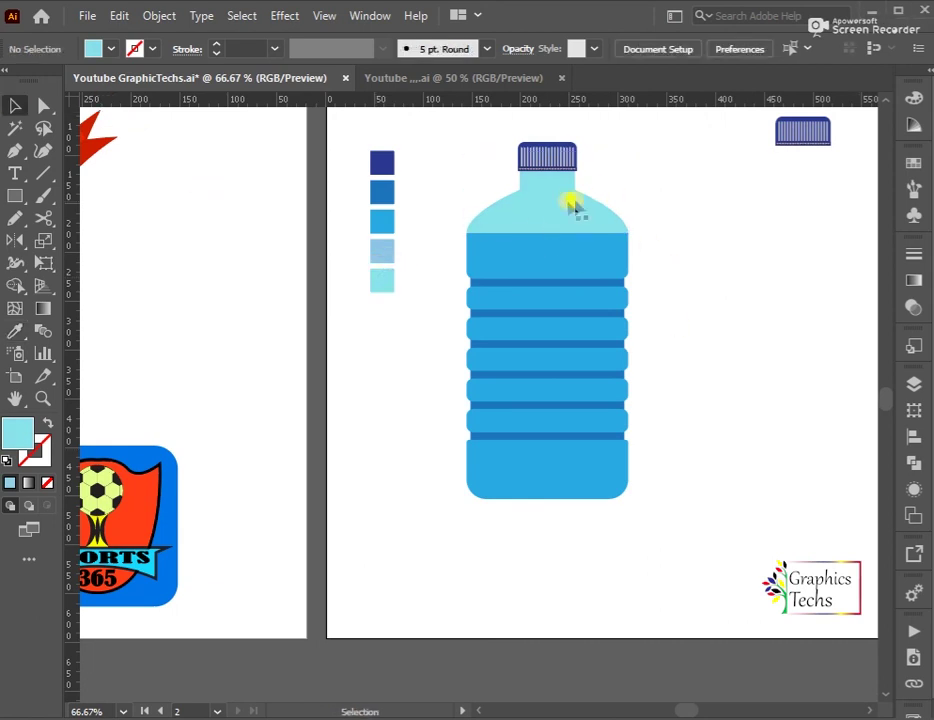
pyautogui.click(571, 205)
pyautogui.click(913, 162)
pyautogui.click(851, 242)
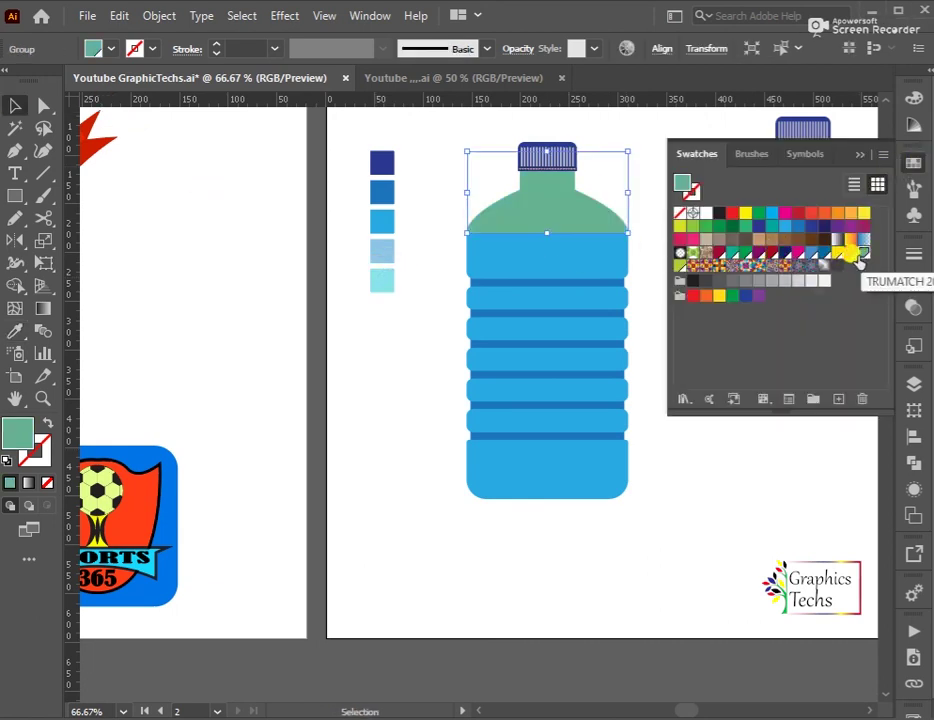
pyautogui.click(795, 280)
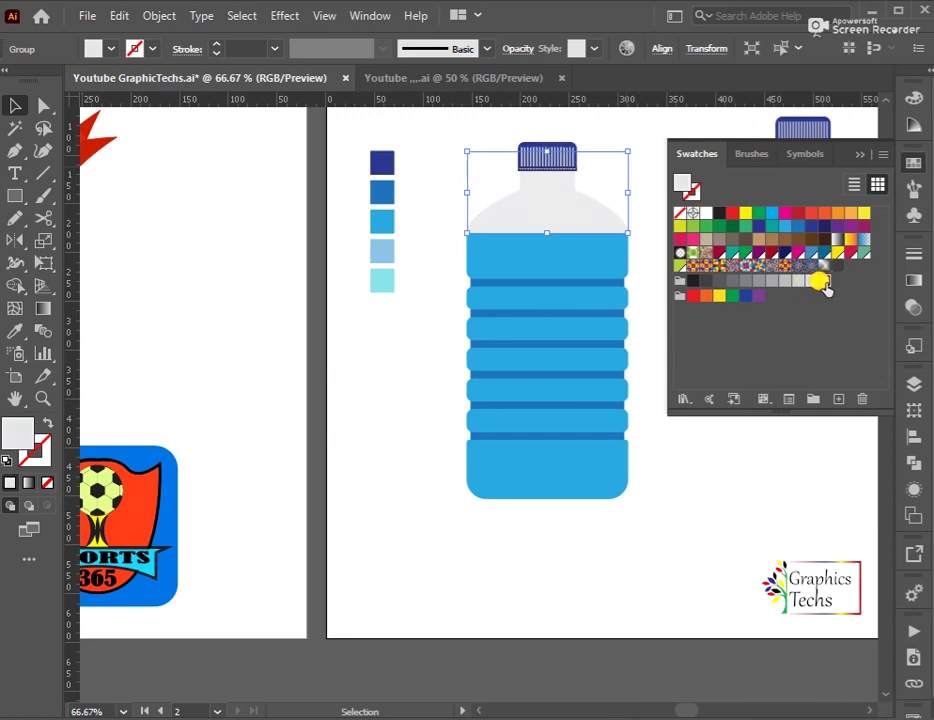
# - Use Recolor Artwork to shift the neck-and-shoulder colour to light aqua
pyautogui.click(623, 50)
pyautogui.click(621, 50)
pyautogui.moveTo(487, 133); pyautogui.dragTo(675, 120)
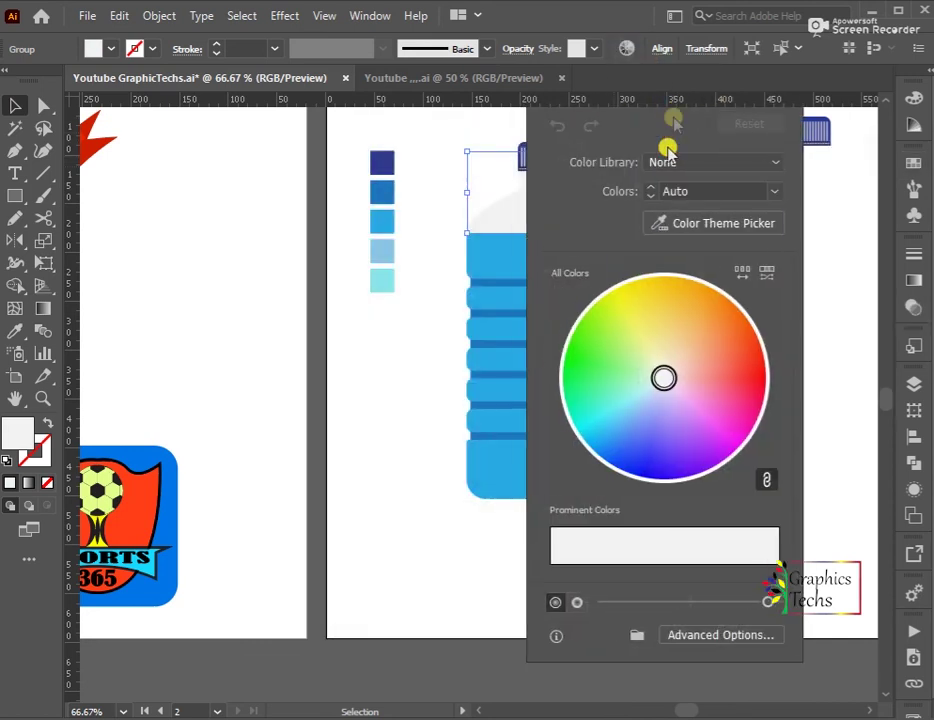
pyautogui.moveTo(660, 392); pyautogui.dragTo(650, 402)
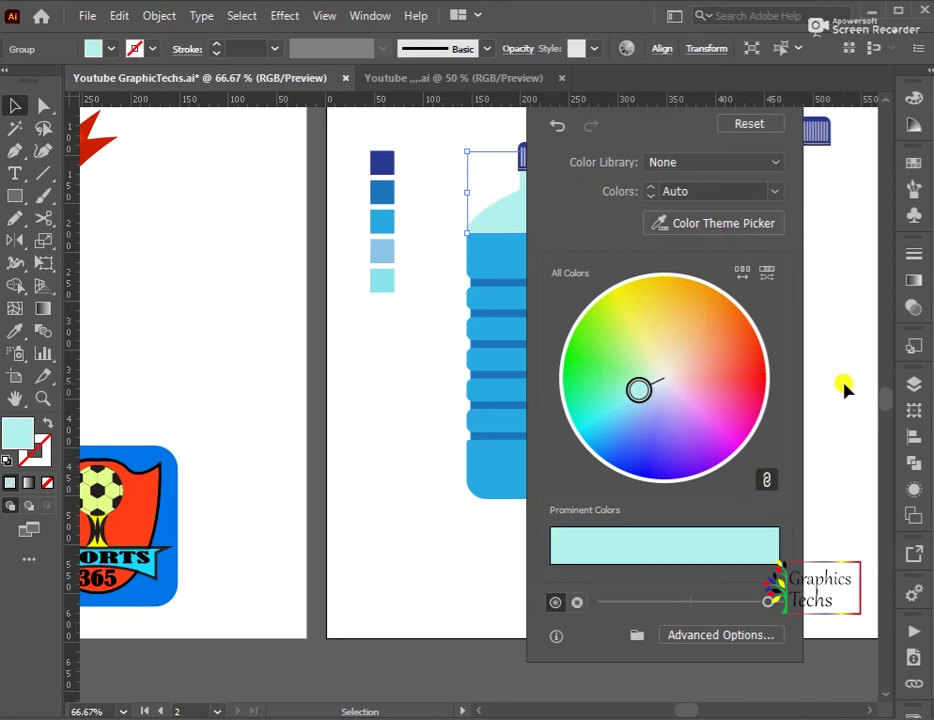
pyautogui.click(844, 388)
pyautogui.click(586, 214)
pyautogui.scroll(4, 555, 202)
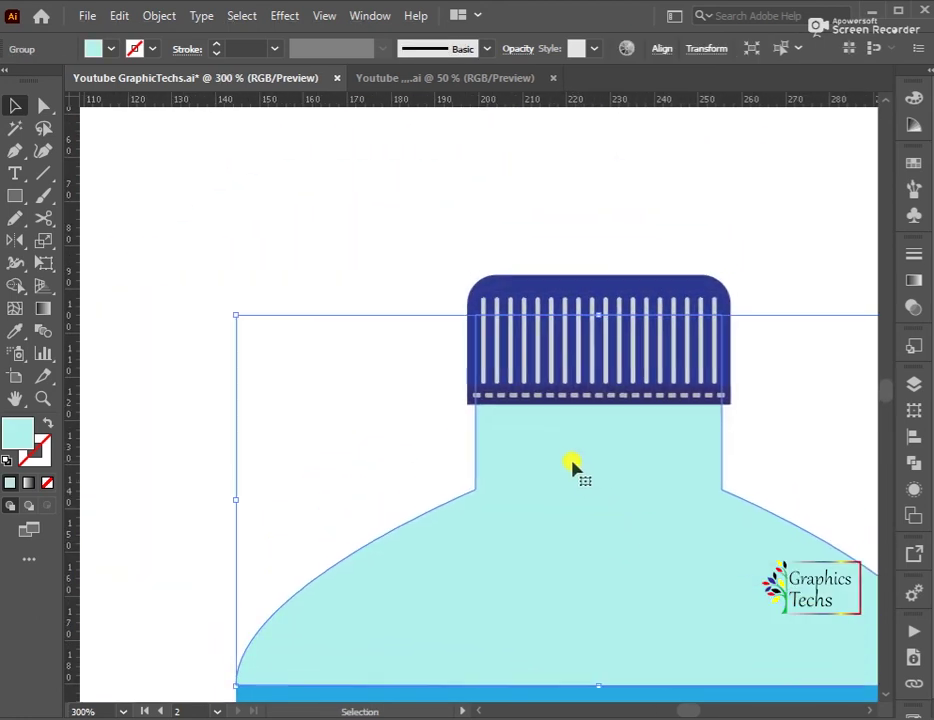
# - Inspect the neck's corner anchor point and undo an accidental move of the body
pyautogui.scroll(2, 453, 502)
pyautogui.moveTo(453, 502); pyautogui.dragTo(441, 411)
pyautogui.press('a')
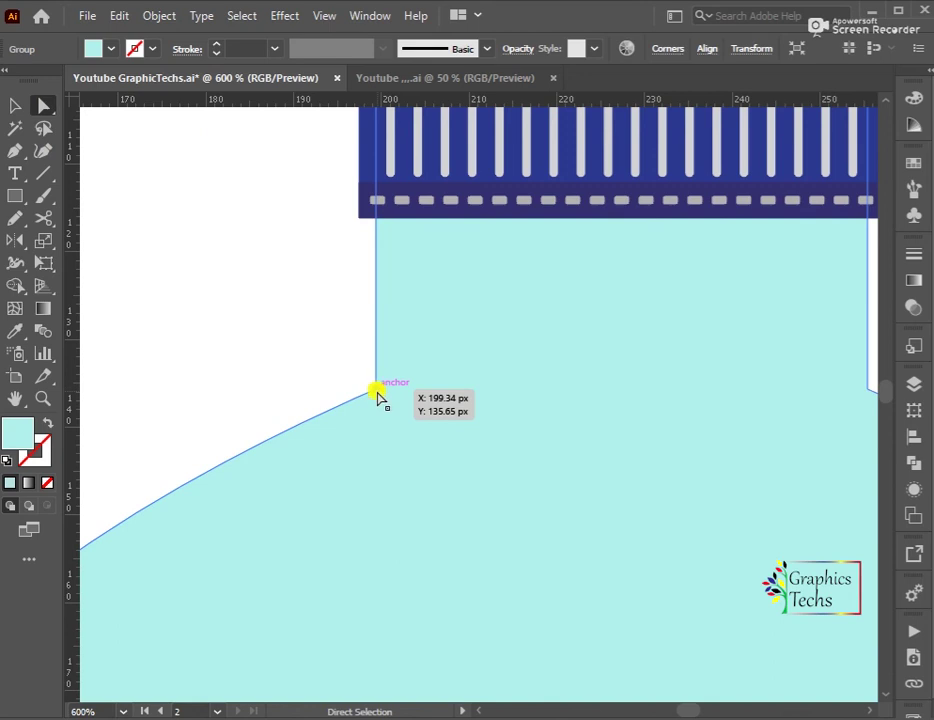
pyautogui.click(378, 392)
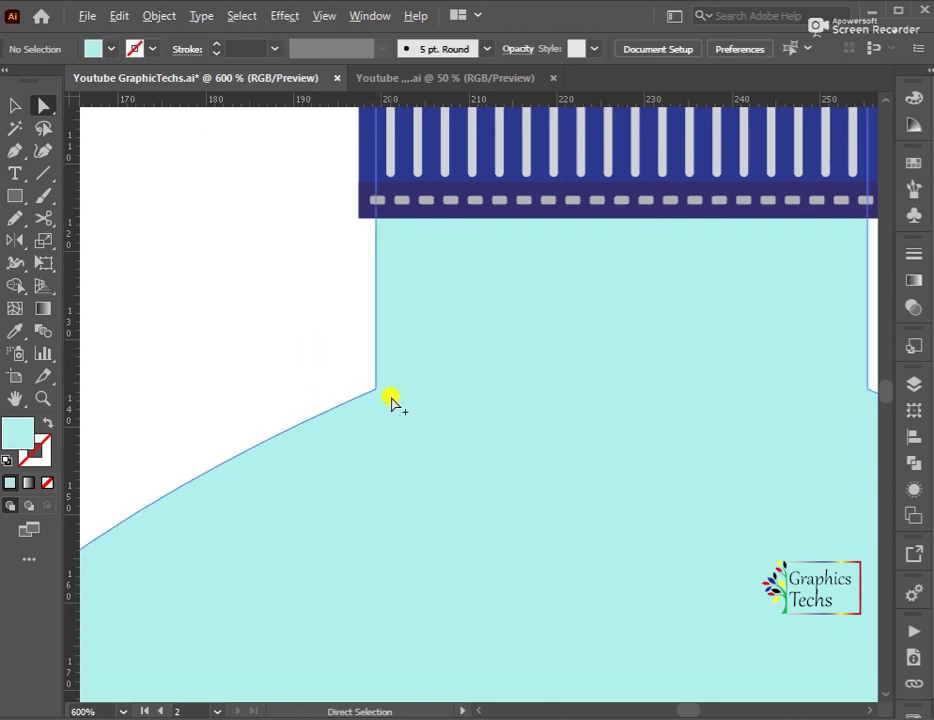
pyautogui.keyDown('alt'); pyautogui.click(374, 394); pyautogui.keyUp('alt')
pyautogui.moveTo(373, 393); pyautogui.dragTo(350, 365)
pyautogui.hotkey('ctrl', 'z')
pyautogui.click(15, 105)
pyautogui.click(334, 298)
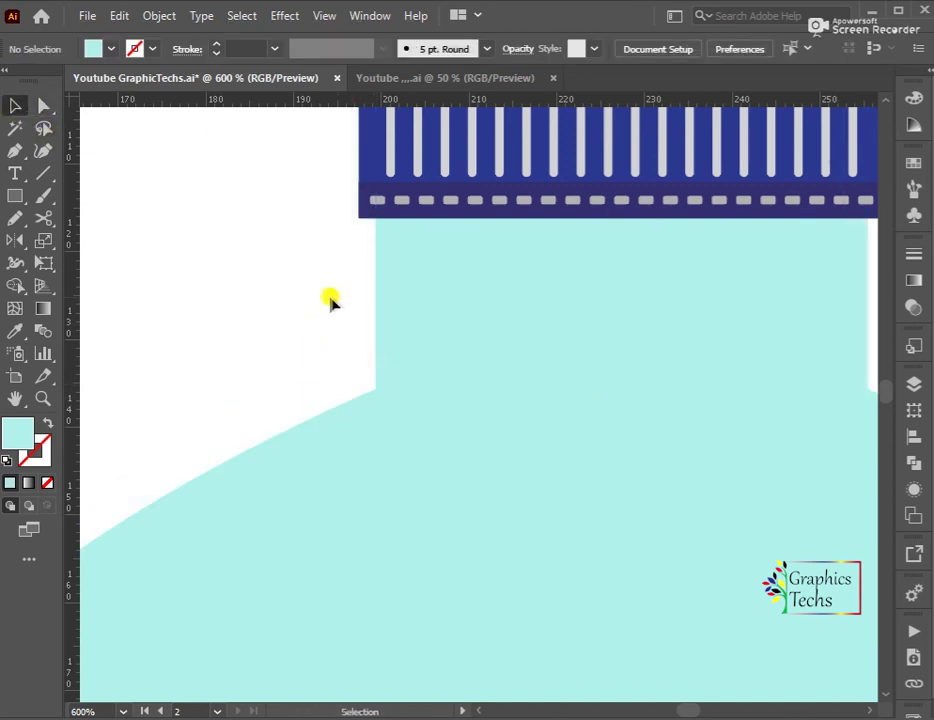
# - Narrow the navy cap slightly to sit flush with the neck's width
pyautogui.click(383, 220)
pyautogui.scroll(4, 383, 220)
pyautogui.click(296, 355)
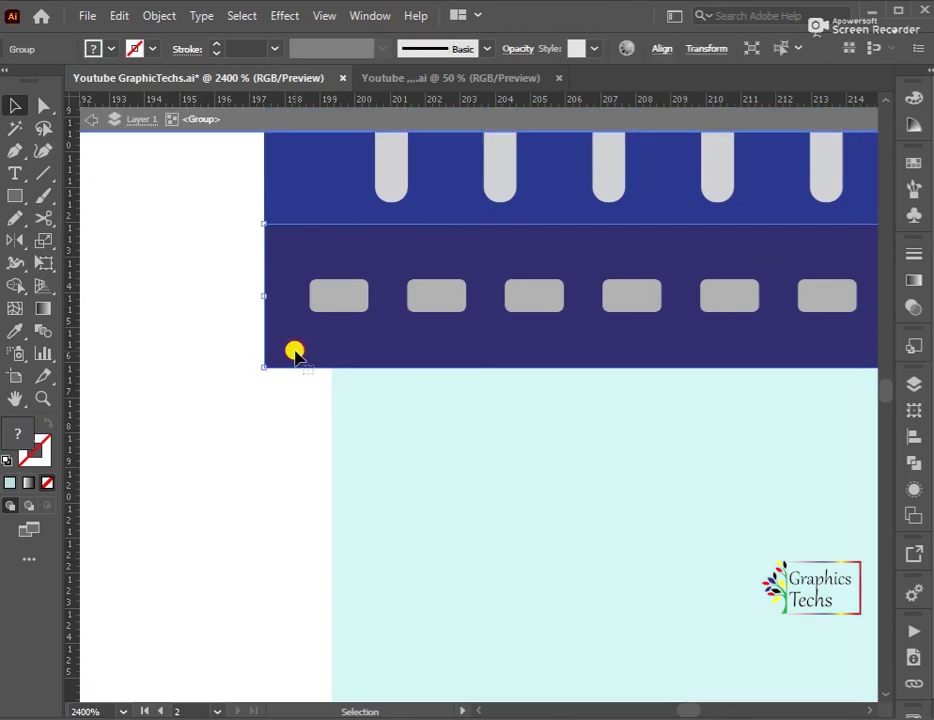
pyautogui.click(43, 107)
pyautogui.scroll(-2, 252, 407)
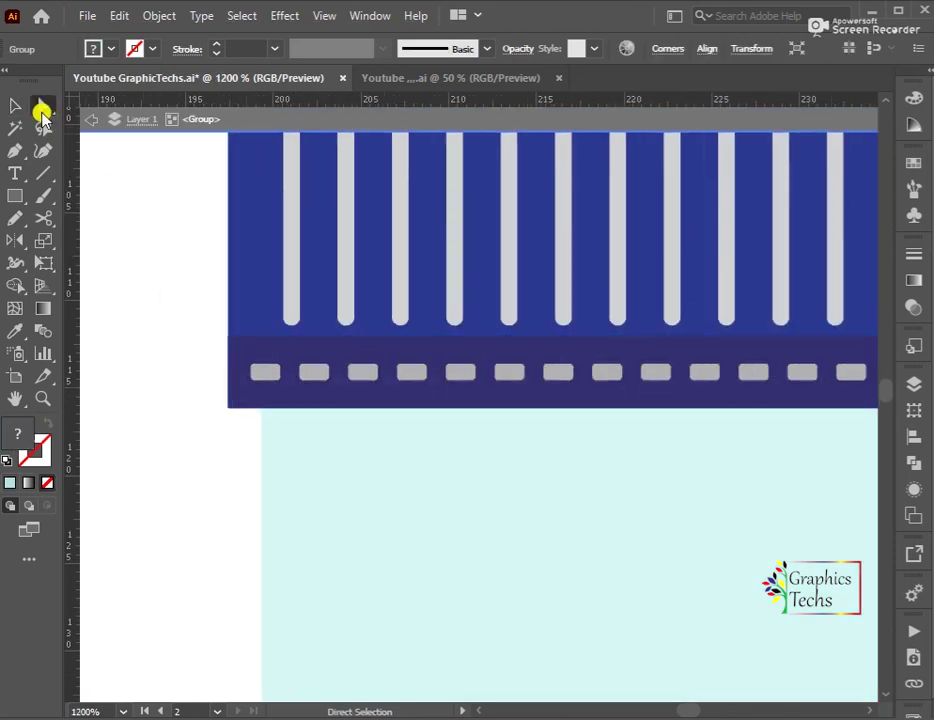
pyautogui.click(15, 105)
pyautogui.click(104, 218)
pyautogui.scroll(-4, 140, 245)
pyautogui.scroll(-1, 300, 285)
pyautogui.click(405, 258)
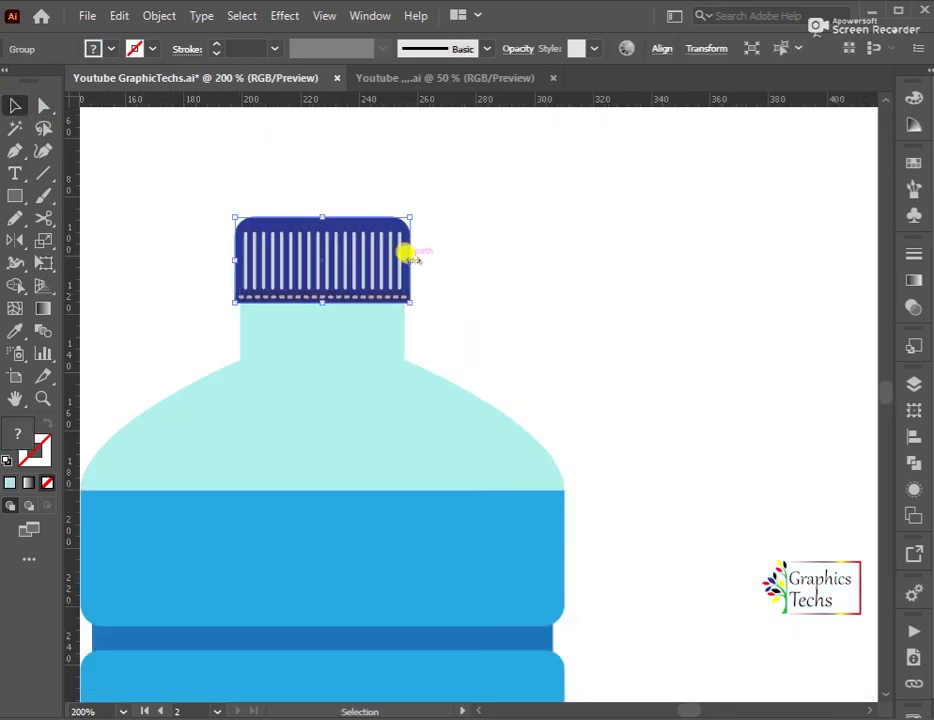
pyautogui.moveTo(405, 258); pyautogui.dragTo(397, 254)
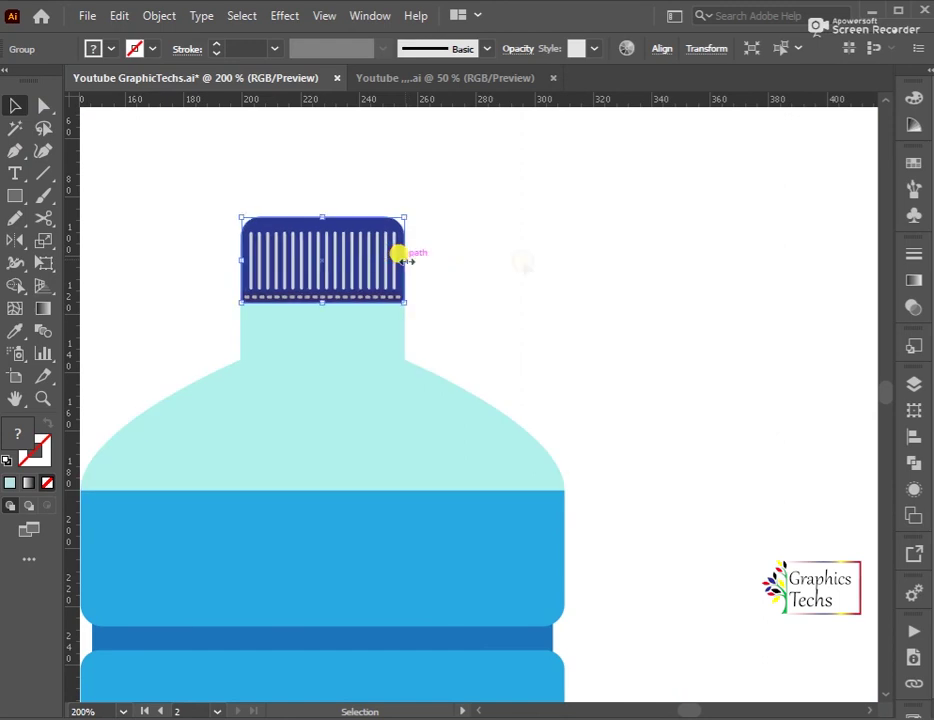
# - Slim the aqua neck-and-shoulder so it sits just inside the body's width
pyautogui.click(362, 345)
pyautogui.moveTo(563, 367); pyautogui.dragTo(551, 367)
pyautogui.click(566, 377)
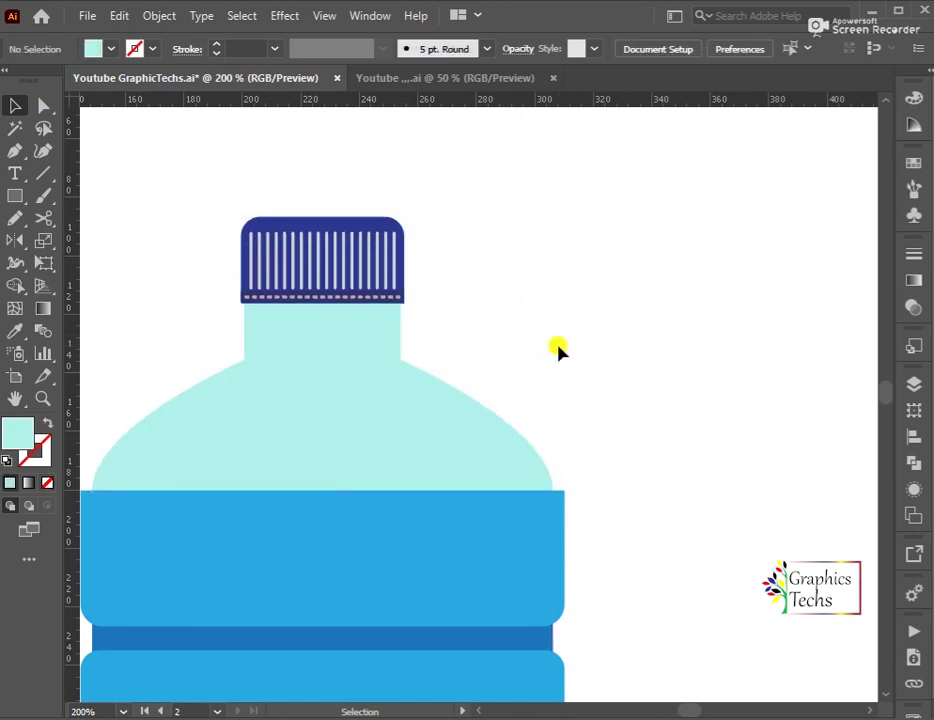
pyautogui.scroll(-2, 621, 354)
pyautogui.moveTo(652, 427); pyautogui.dragTo(638, 290)
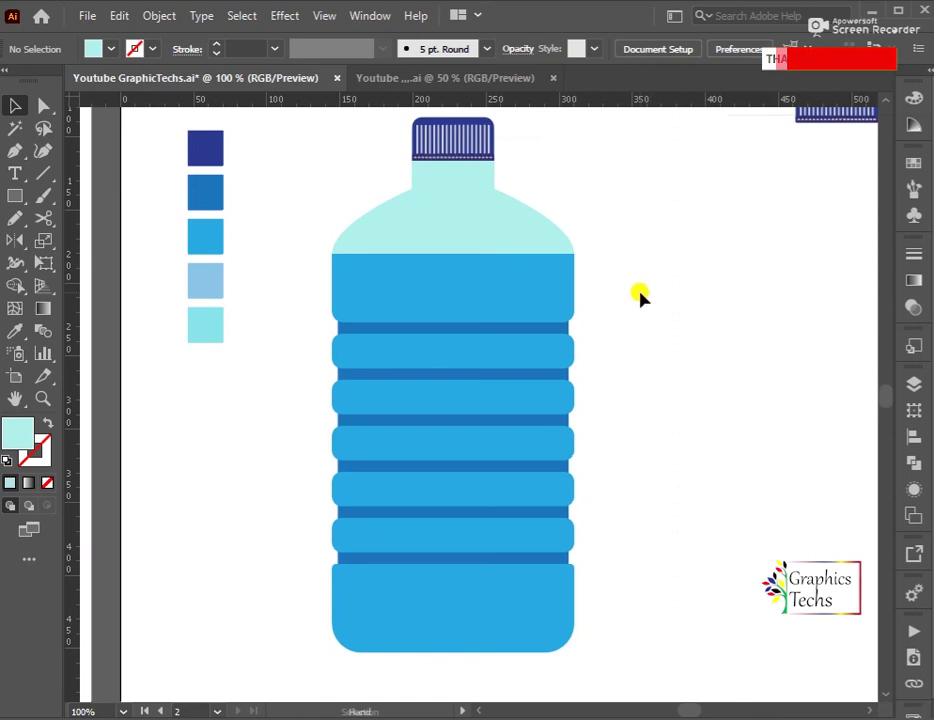